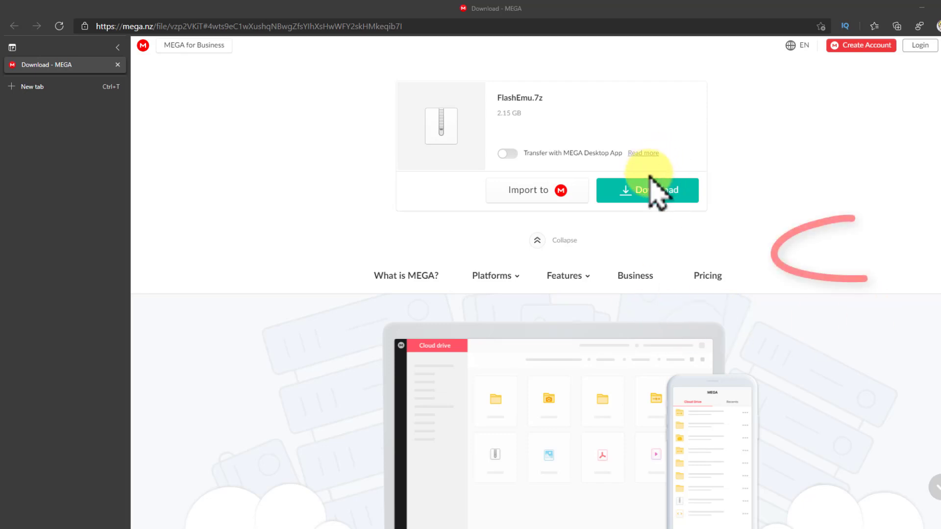
Download the 2.15 GB FlashEmu.7z archive from its MEGA file page
{"action": "left_click", "coordinate": [644, 195]}
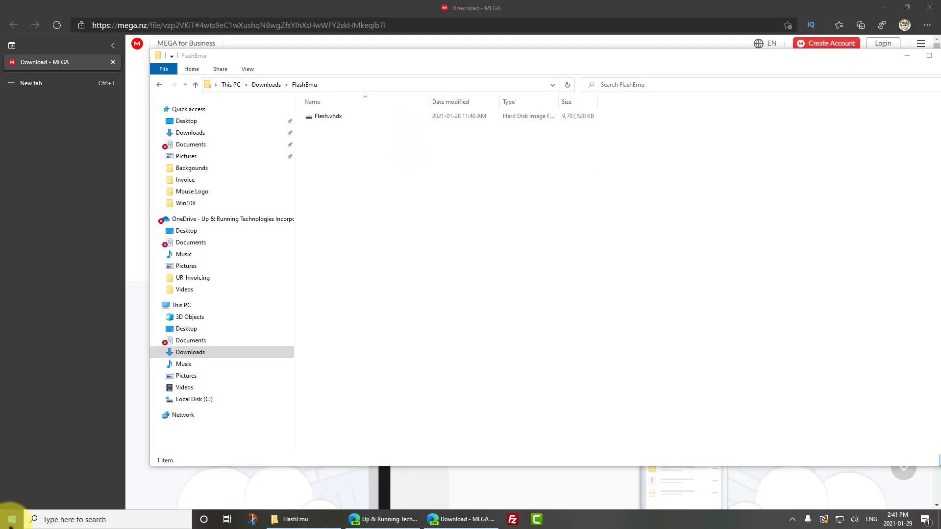
Open Windows Features from Settings' Optional features and expand Hyper-V to check its ticked components
{"action": "left_click", "coordinate": [10, 521]}
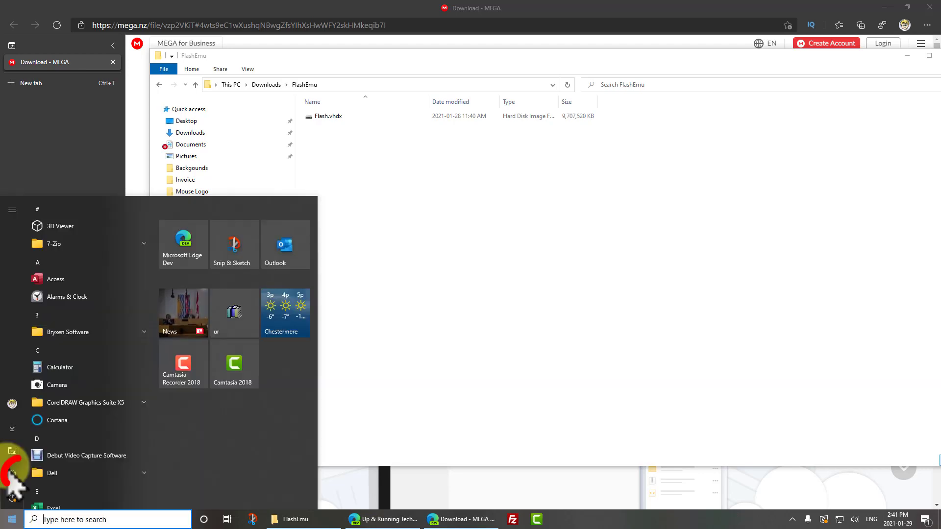
{"action": "left_click", "coordinate": [12, 473]}
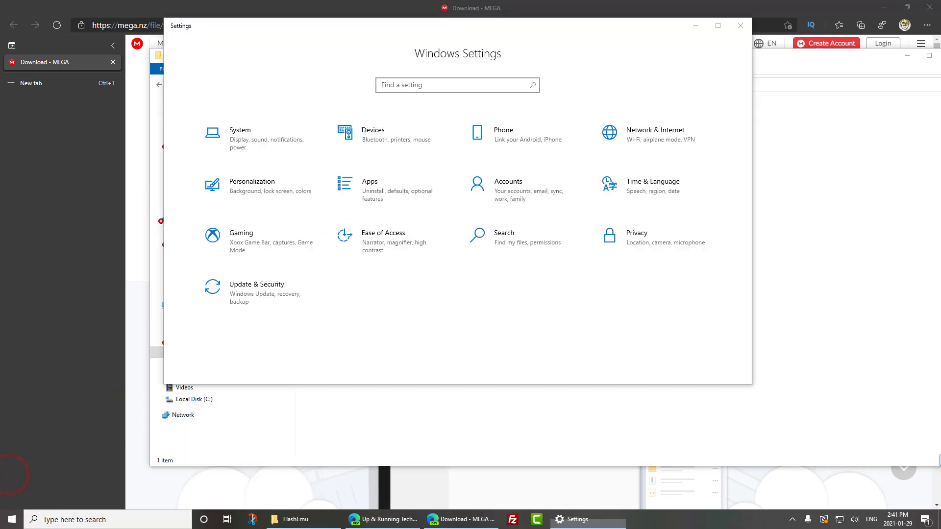
{"action": "left_click", "coordinate": [385, 205]}
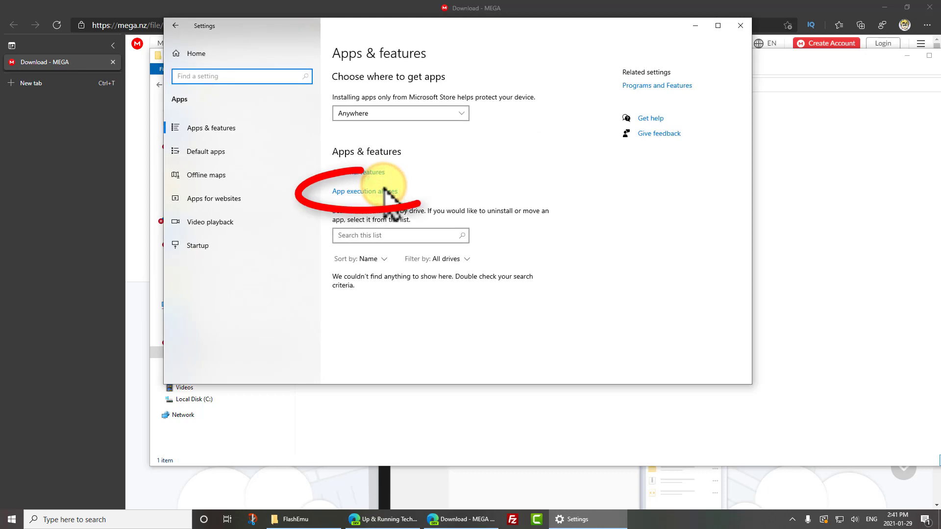
{"action": "left_click", "coordinate": [374, 172]}
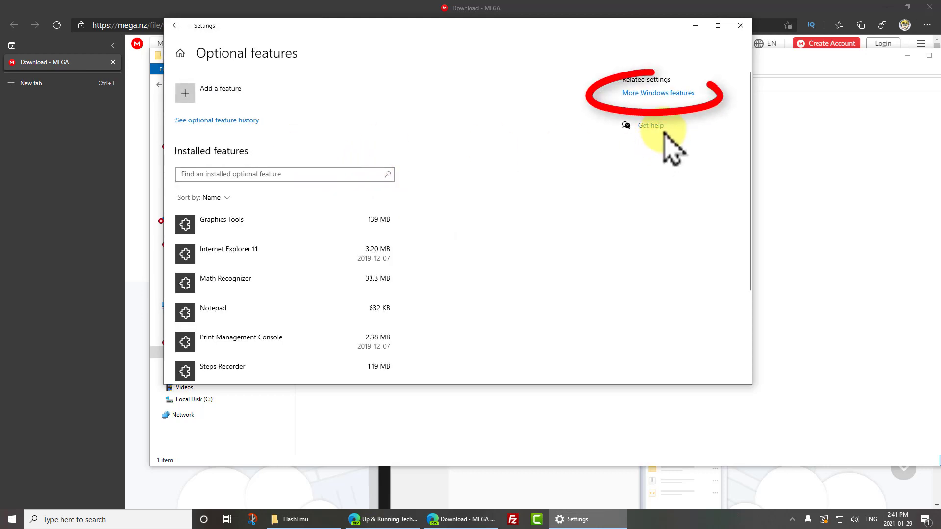
{"action": "left_click", "coordinate": [664, 93]}
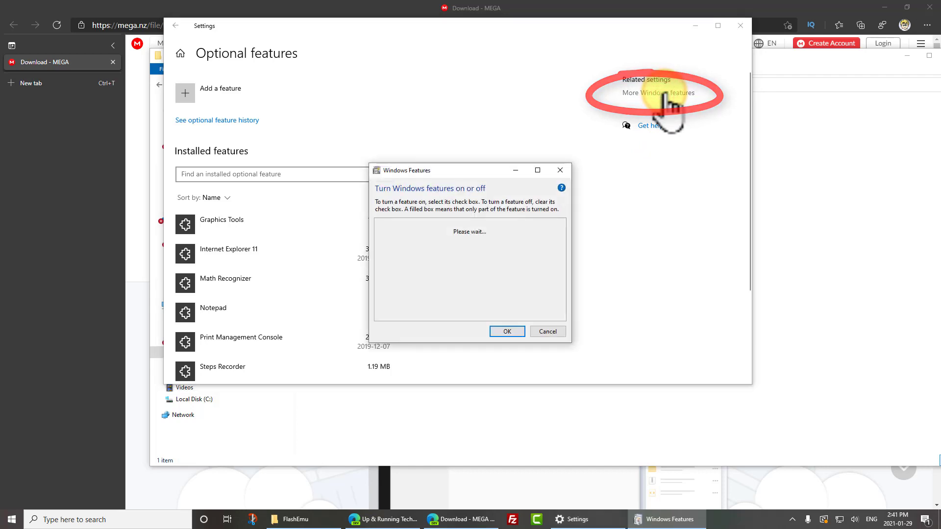
{"action": "left_click_drag", "start_coordinate": [563, 239], "coordinate": [563, 241]}
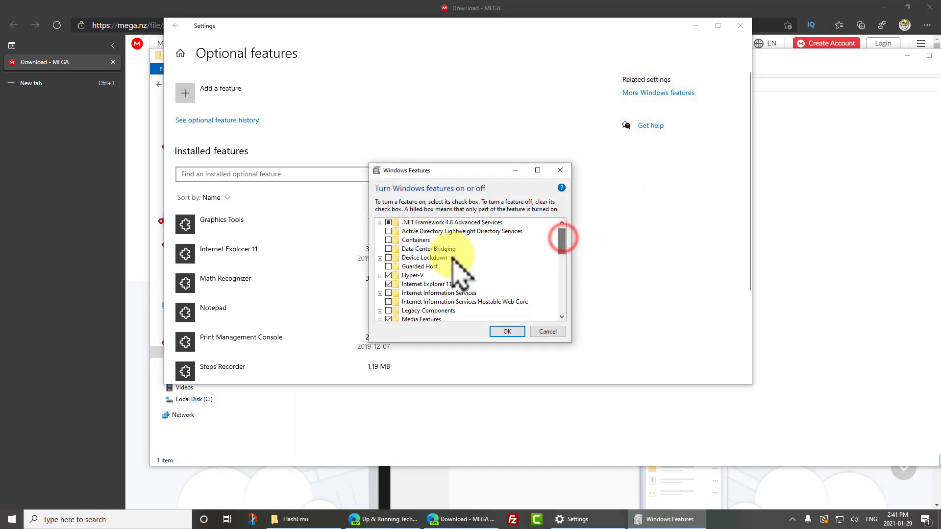
{"action": "left_click", "coordinate": [380, 277]}
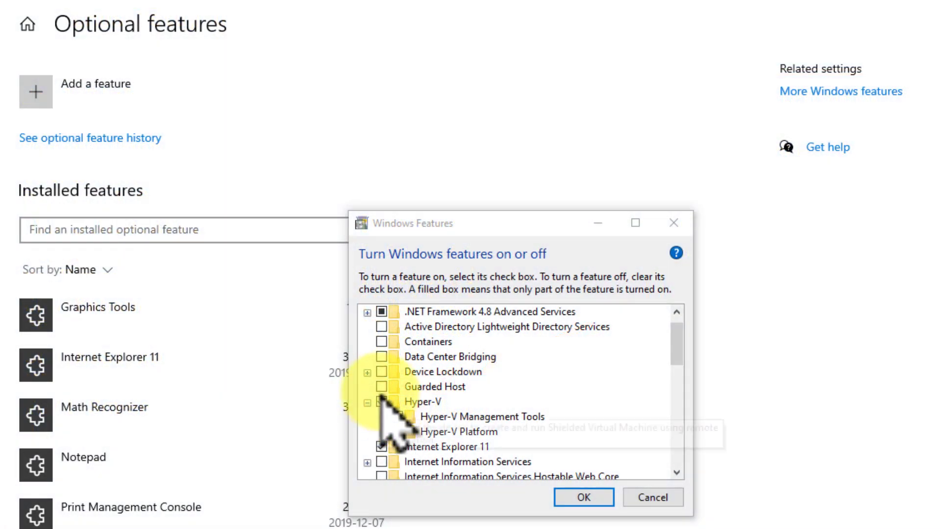
Collapse Hyper-V, cancel Windows Features without changes, and close Windows Settings
{"action": "left_click", "coordinate": [381, 402]}
{"action": "left_click", "coordinate": [367, 402]}
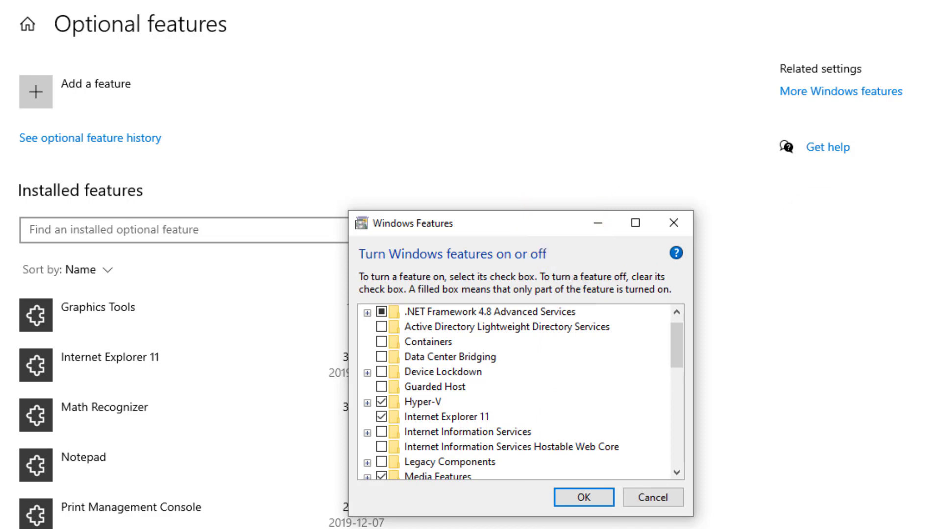
{"action": "left_click", "coordinate": [652, 498]}
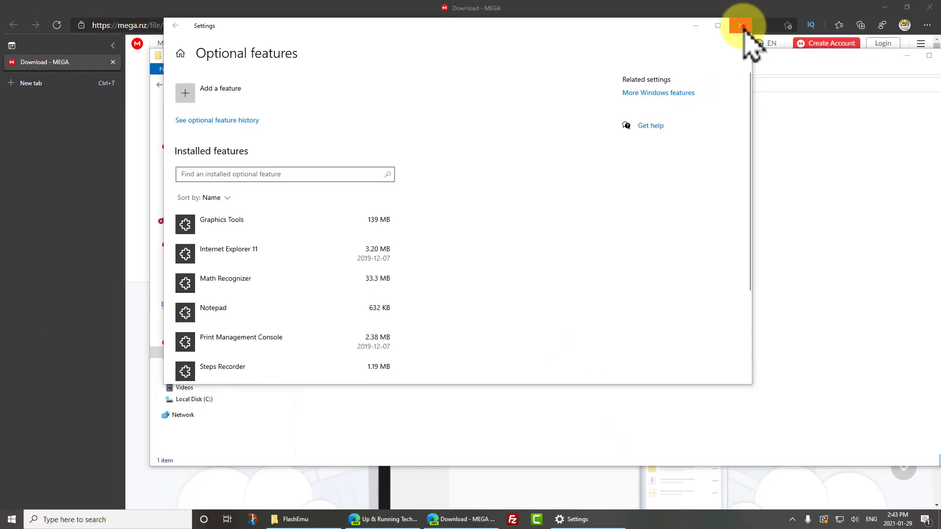
{"action": "left_click", "coordinate": [742, 27]}
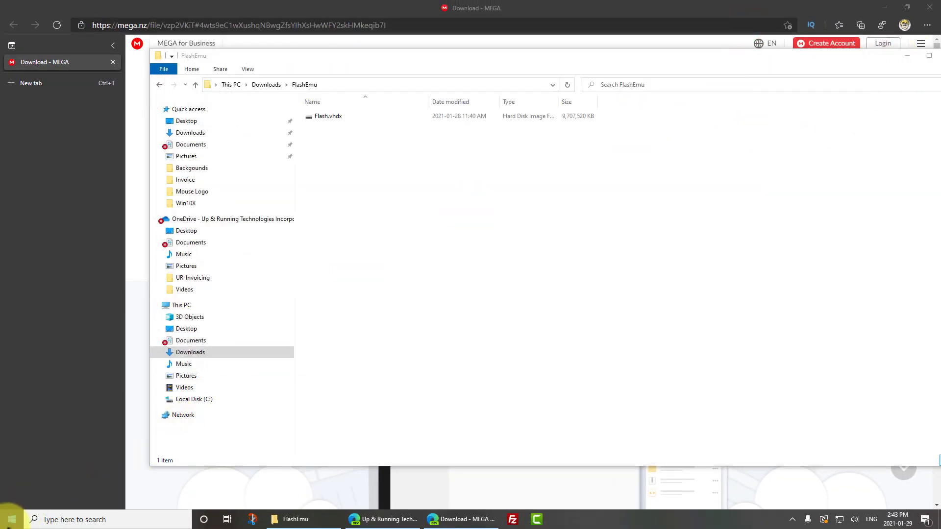
{"action": "left_click", "coordinate": [11, 515]}
Launch Hyper-V Manager and start a new virtual machine on the local host
{"action": "type", "text": "hyper"}
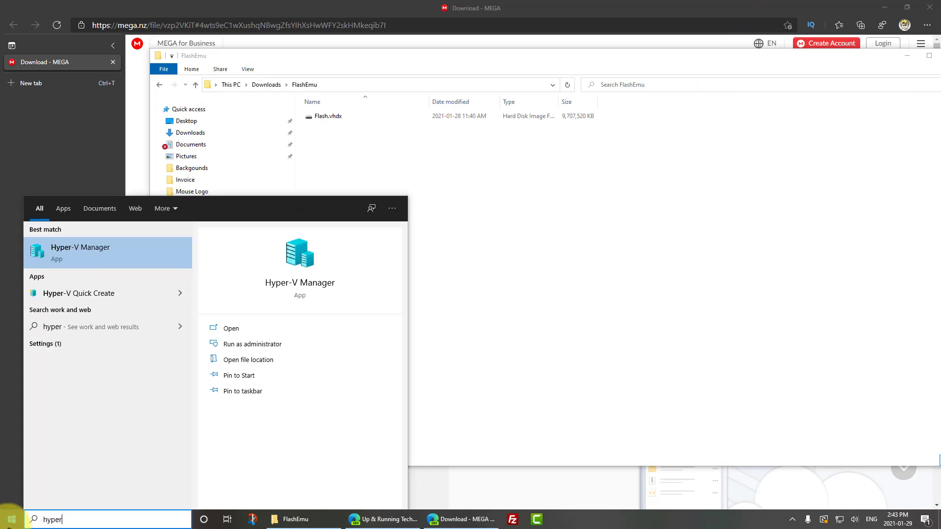
{"action": "key", "text": "Return"}
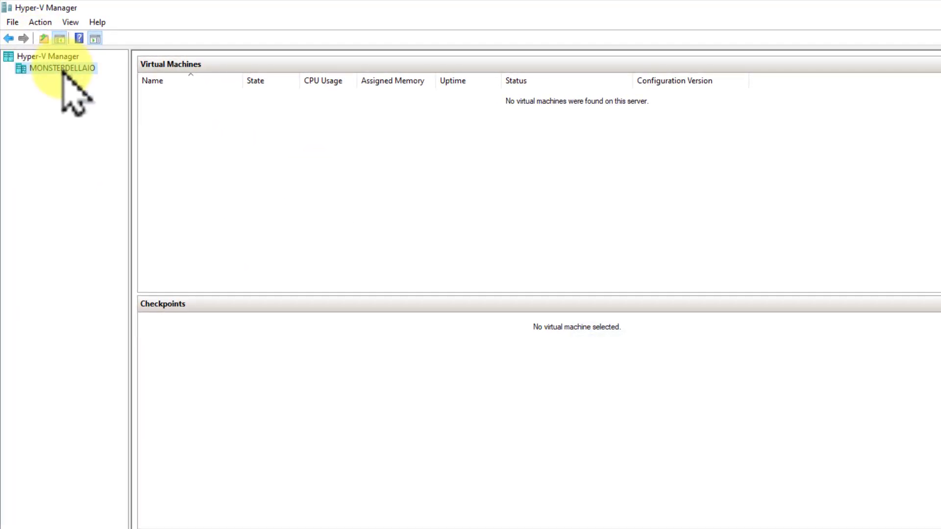
{"action": "right_click", "coordinate": [63, 70]}
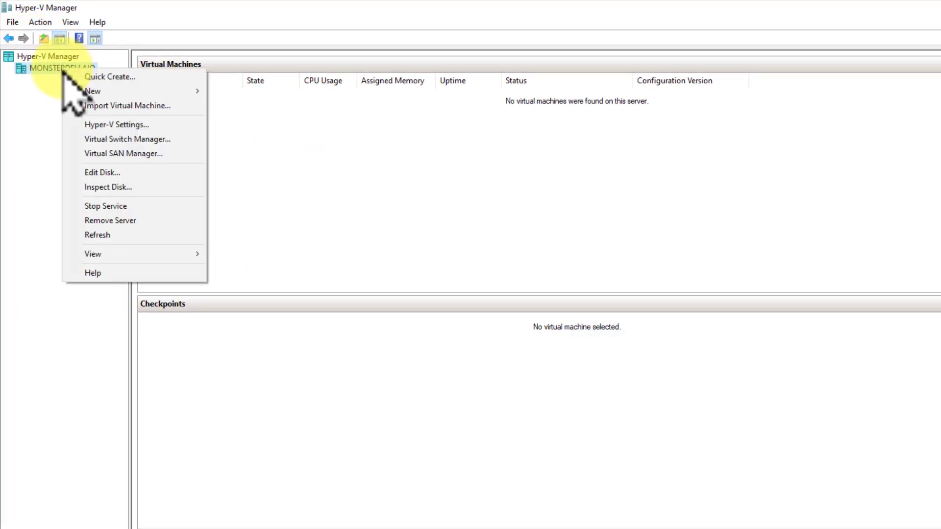
{"action": "mouse_move", "coordinate": [97, 92]}
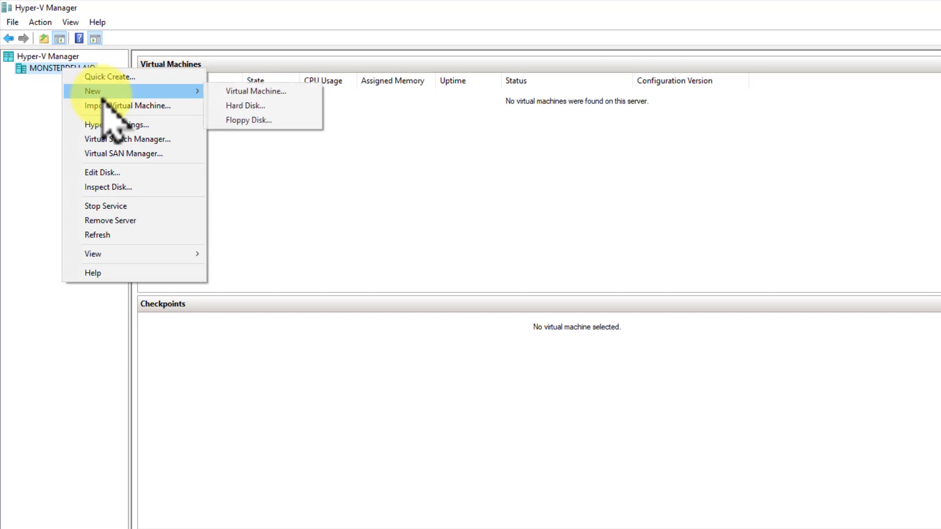
{"action": "left_click", "coordinate": [269, 92]}
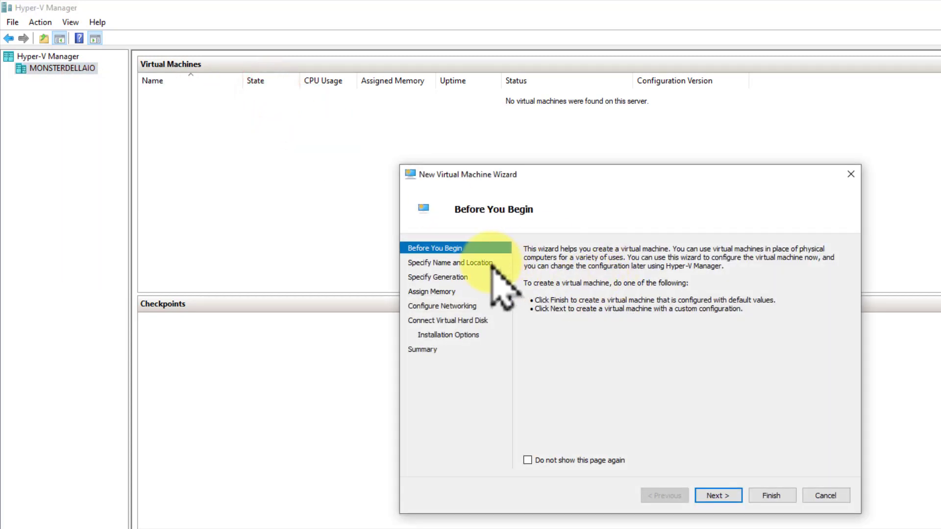
Name the new virtual machine Win10X in the default location
{"action": "left_click", "coordinate": [716, 495]}
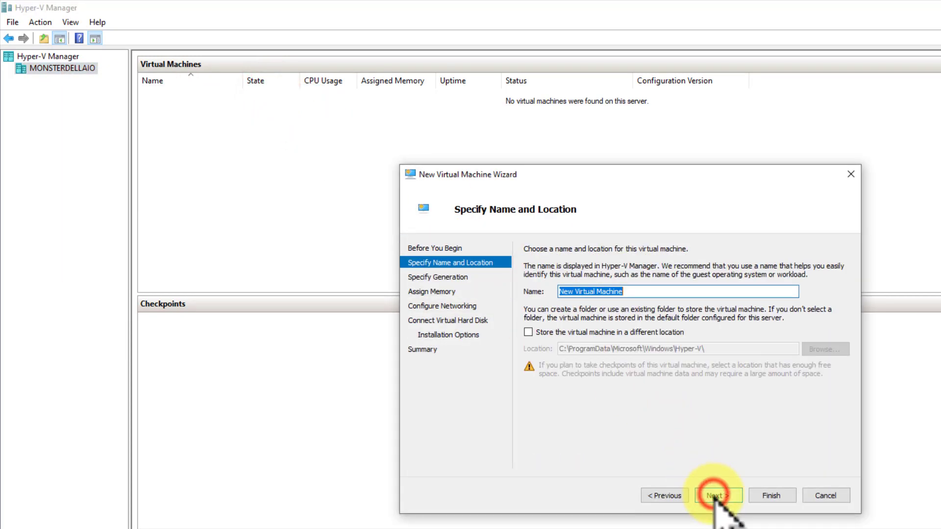
{"action": "type", "text": "Hy"}
{"action": "key", "text": "BackSpace"}
{"action": "key", "text": "BackSpace"}
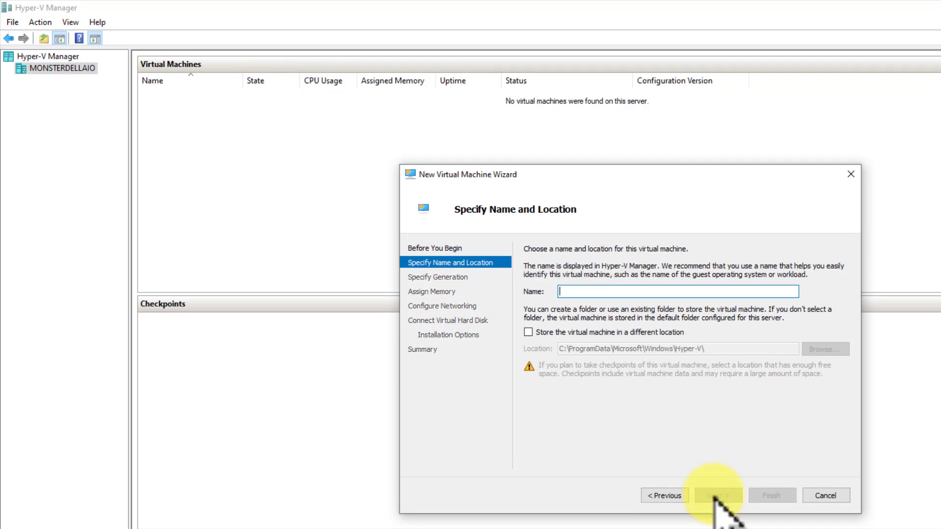
{"action": "type", "text": "Win10X"}
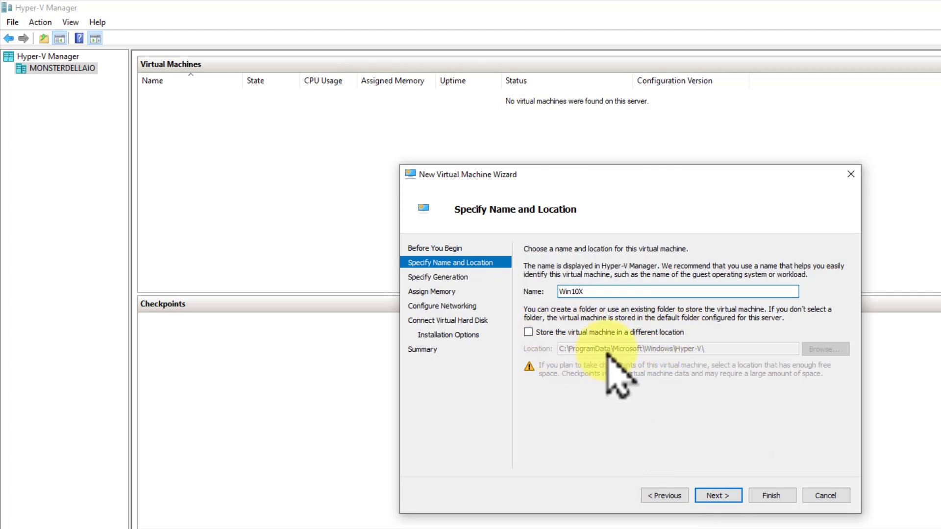
{"action": "left_click", "coordinate": [718, 496]}
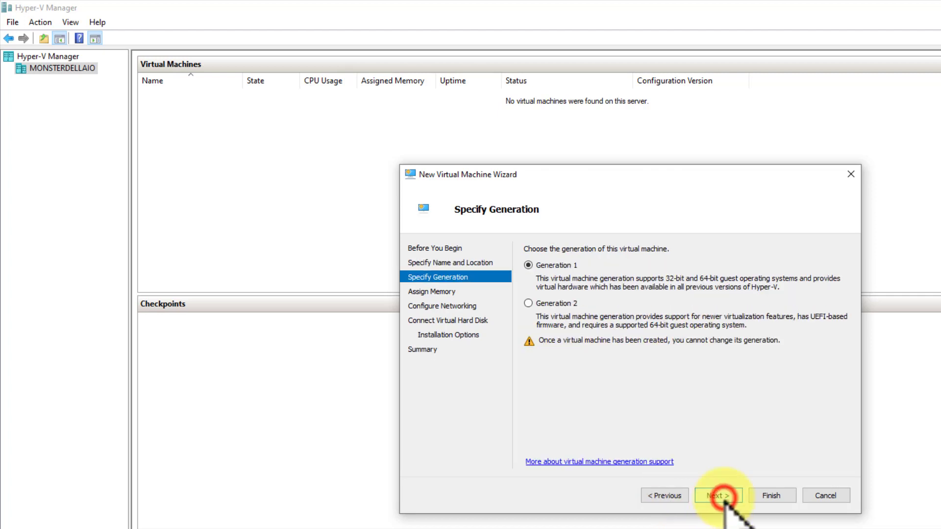
Make the machine Generation 2 and replace the 1024 MB startup memory with 4096 MB
{"action": "left_click", "coordinate": [528, 304]}
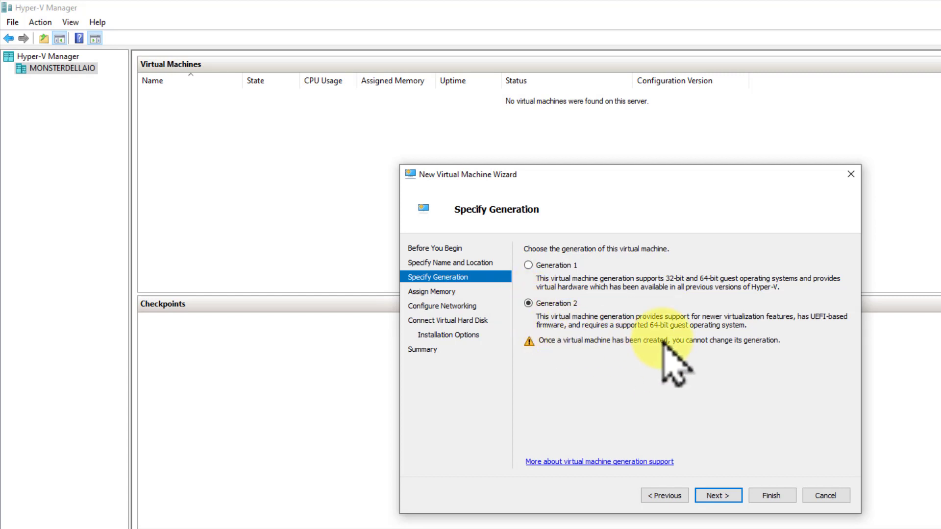
{"action": "left_click", "coordinate": [719, 495]}
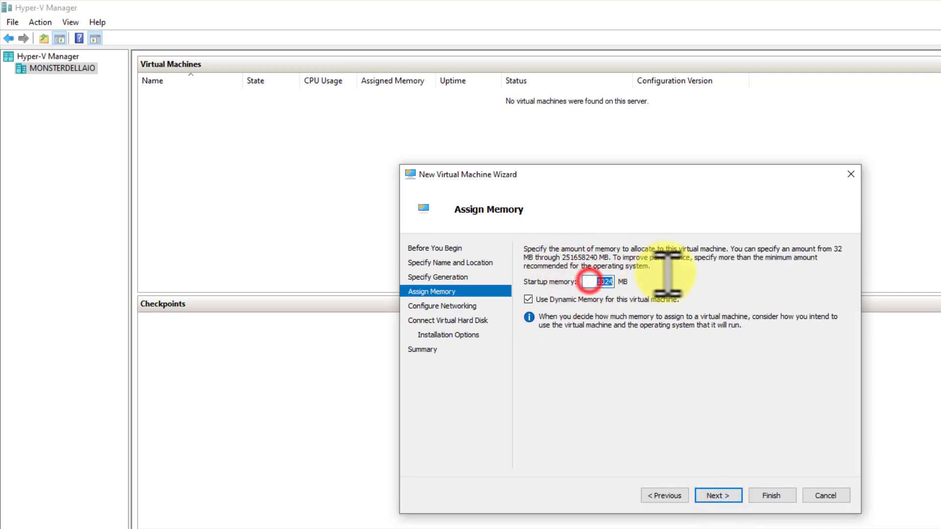
{"action": "key", "text": "BackSpace"}
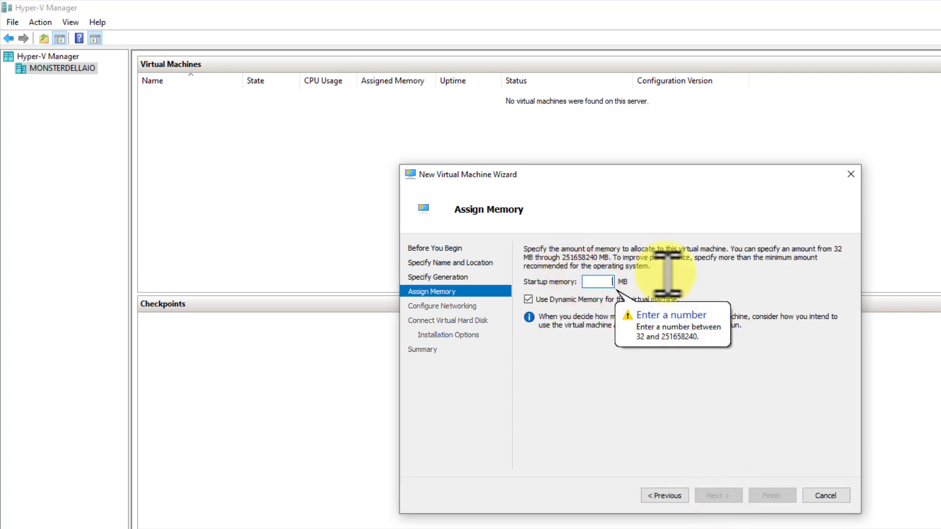
{"action": "type", "text": "4096"}
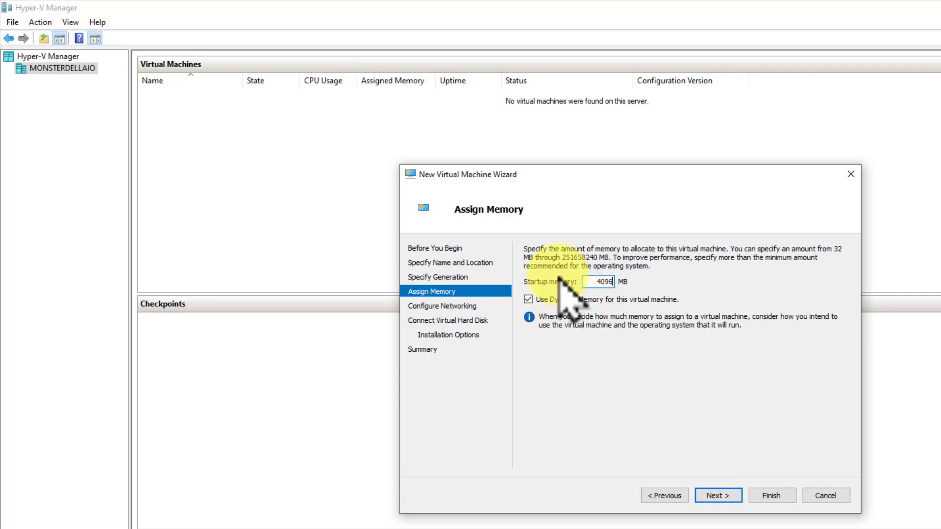
{"action": "double_click", "coordinate": [597, 281]}
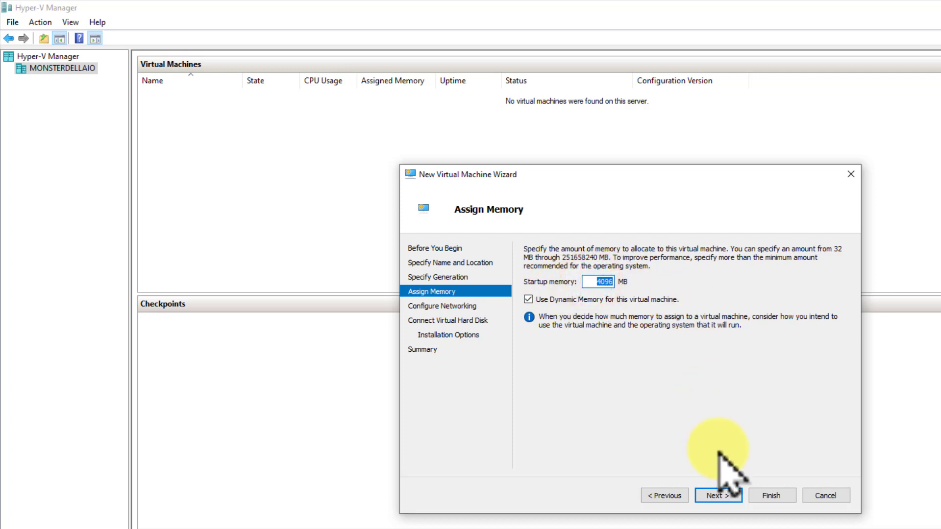
{"action": "left_click", "coordinate": [718, 495]}
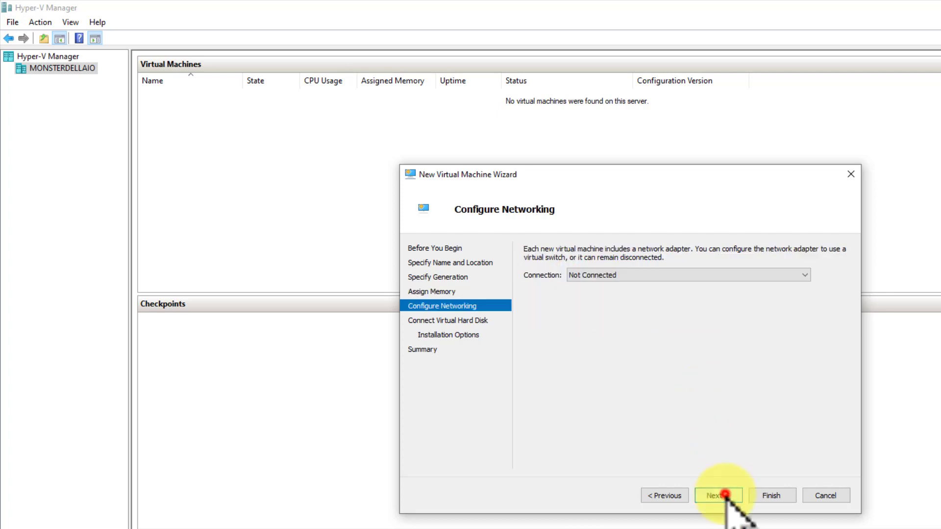
Connect the new machine's network to Default Switch
{"action": "left_click", "coordinate": [647, 274]}
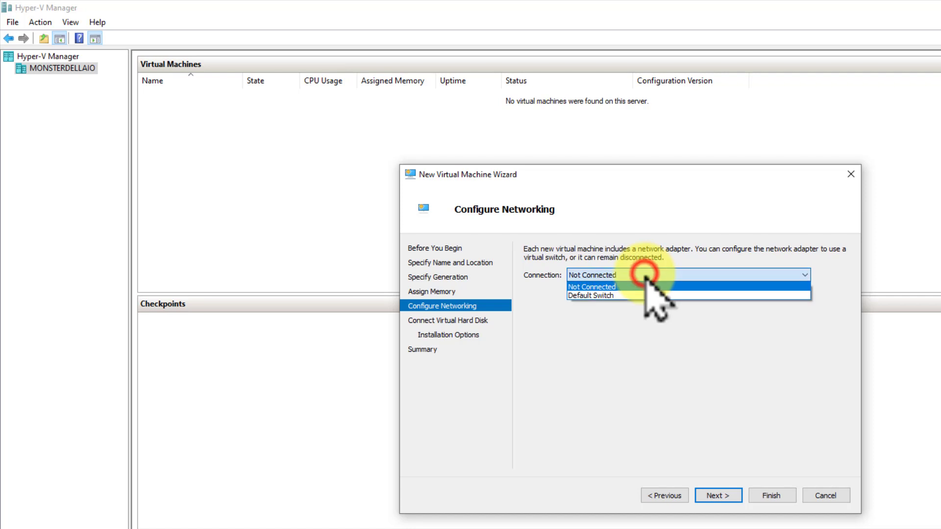
{"action": "left_click", "coordinate": [632, 296]}
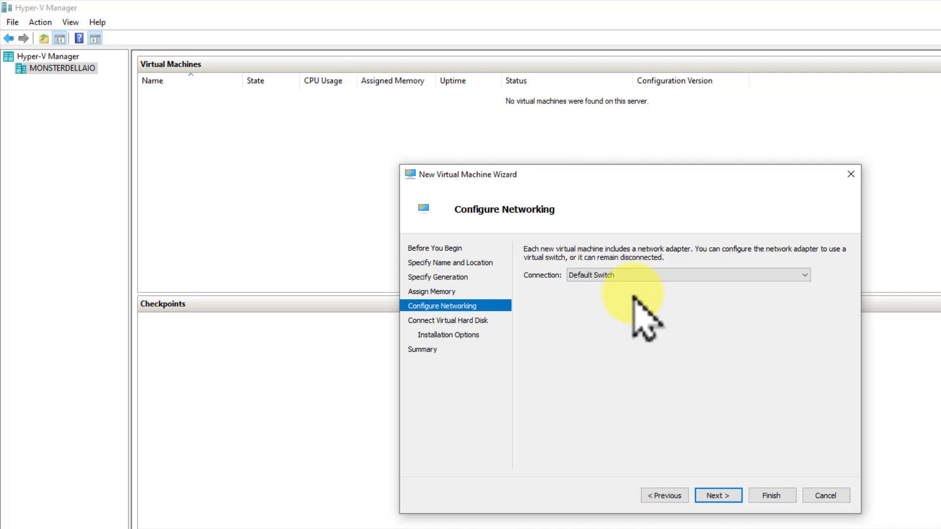
{"action": "left_click", "coordinate": [724, 496]}
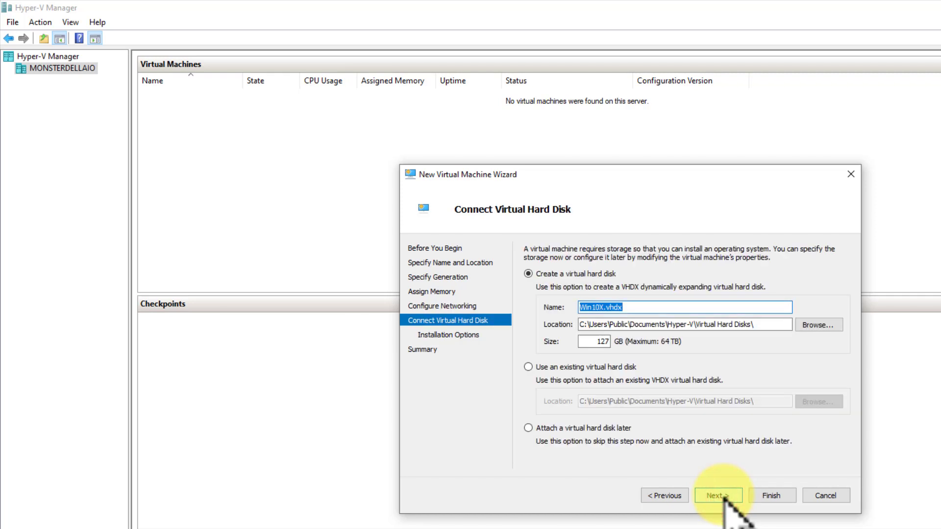
Attach the existing Downloads\FlashEmu\Flash.vhdx as the machine's virtual hard disk
{"action": "left_click", "coordinate": [528, 368]}
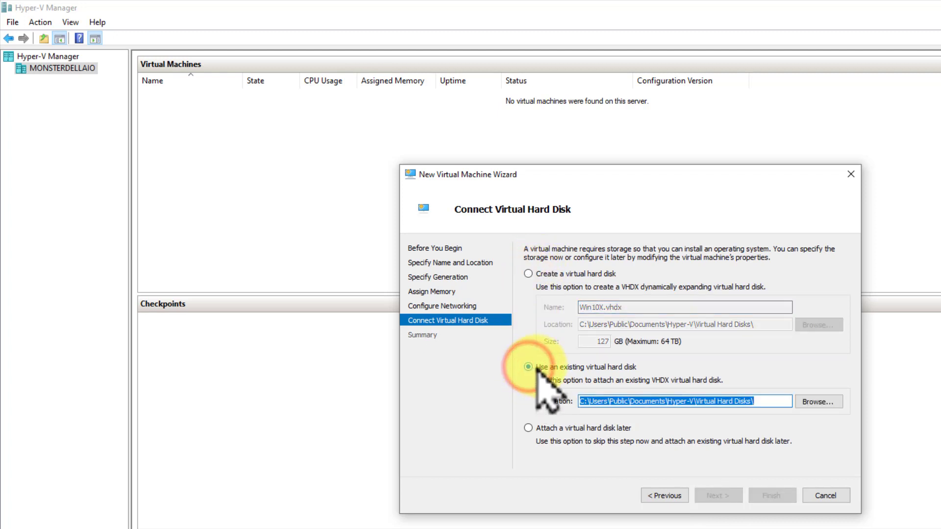
{"action": "left_click", "coordinate": [817, 402]}
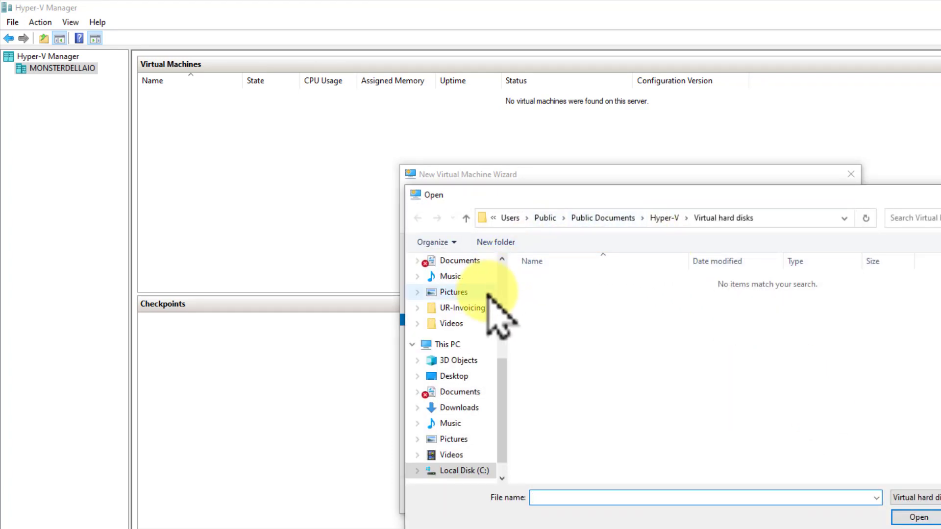
{"action": "scroll", "coordinate": [493, 303], "scroll_direction": "up", "scroll_amount": 5}
{"action": "left_click", "coordinate": [473, 303]}
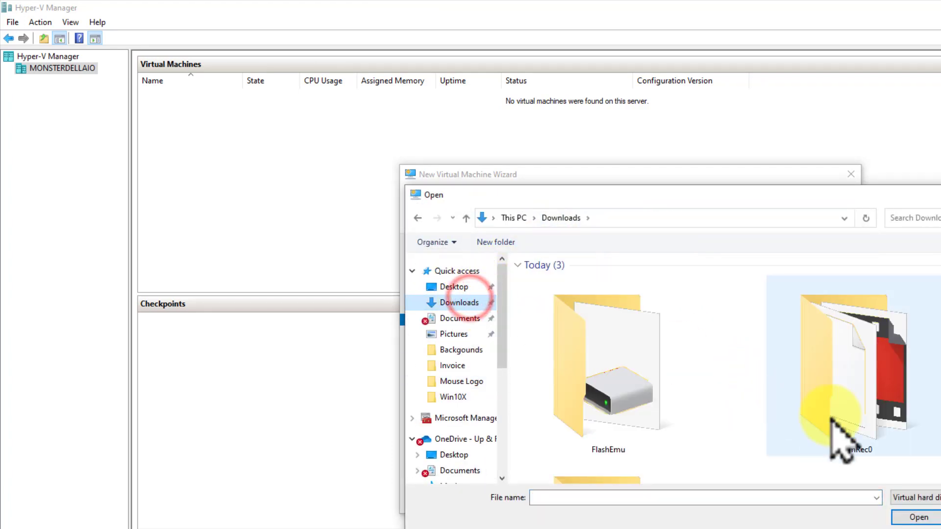
{"action": "double_click", "coordinate": [627, 365]}
{"action": "double_click", "coordinate": [569, 280]}
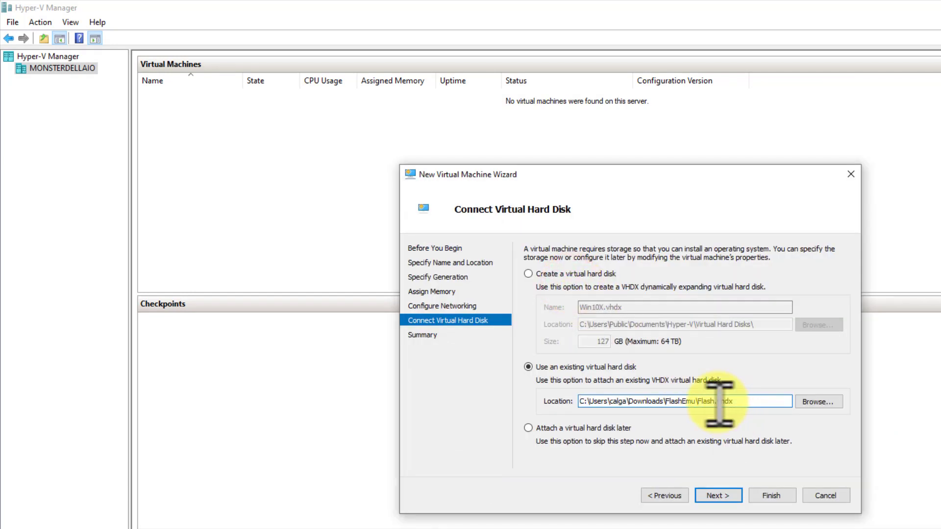
{"action": "left_click", "coordinate": [719, 496]}
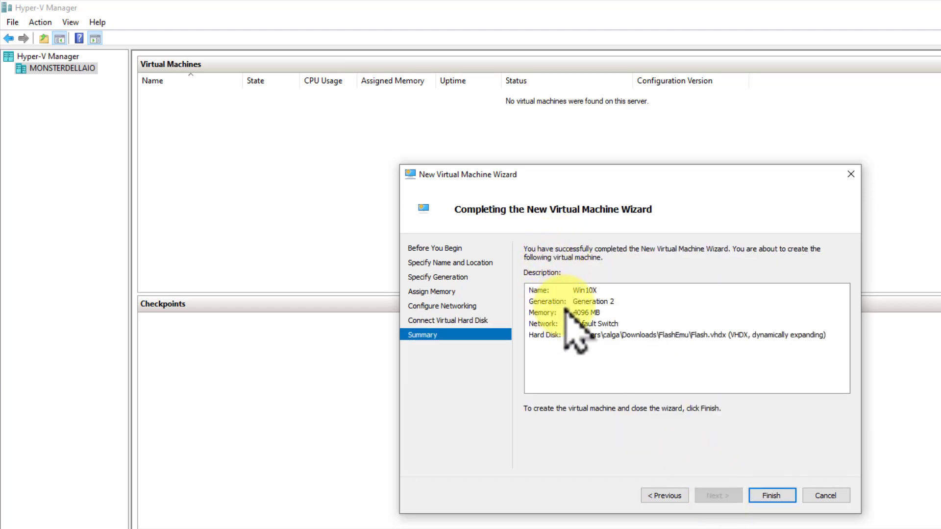
Finish the wizard, then set Win10X's Processor settings to 4 virtual processors
{"action": "left_click", "coordinate": [771, 495]}
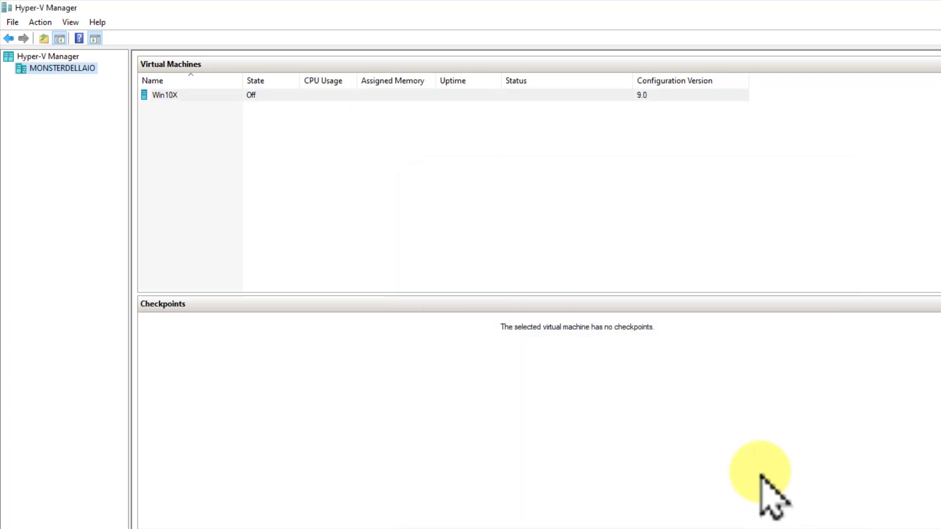
{"action": "right_click", "coordinate": [181, 95]}
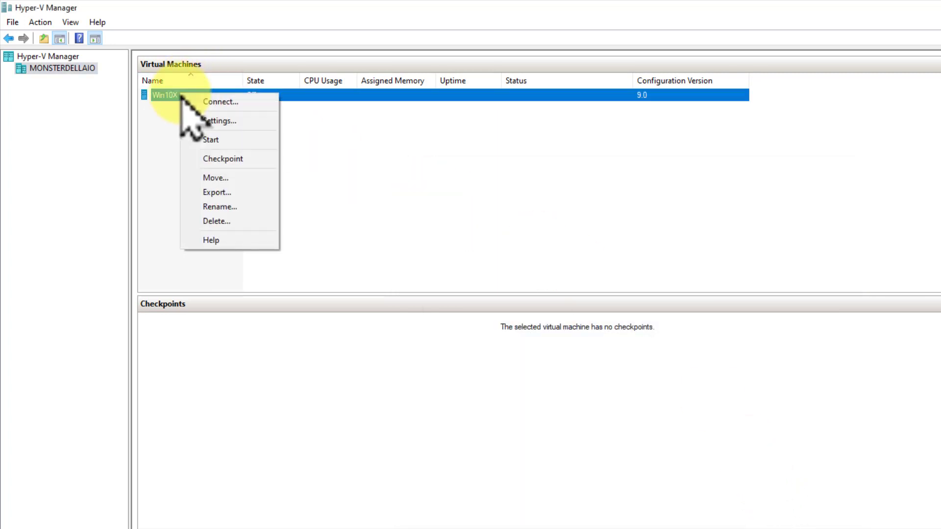
{"action": "left_click", "coordinate": [222, 121]}
{"action": "left_click", "coordinate": [509, 257]}
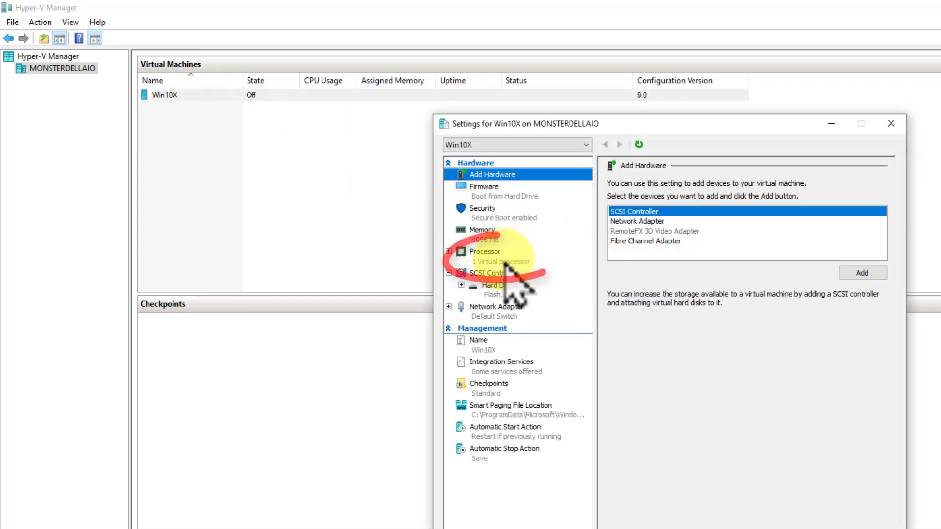
{"action": "left_click", "coordinate": [742, 206]}
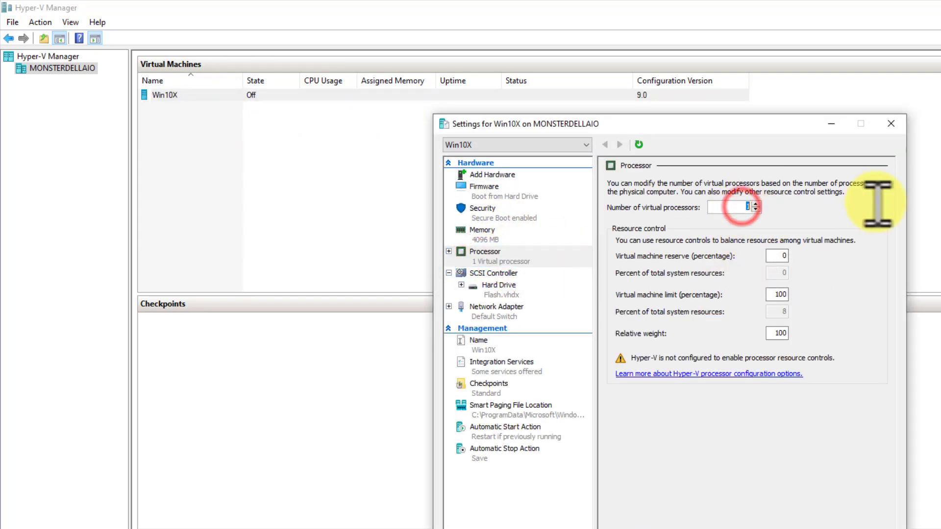
{"action": "type", "text": "4"}
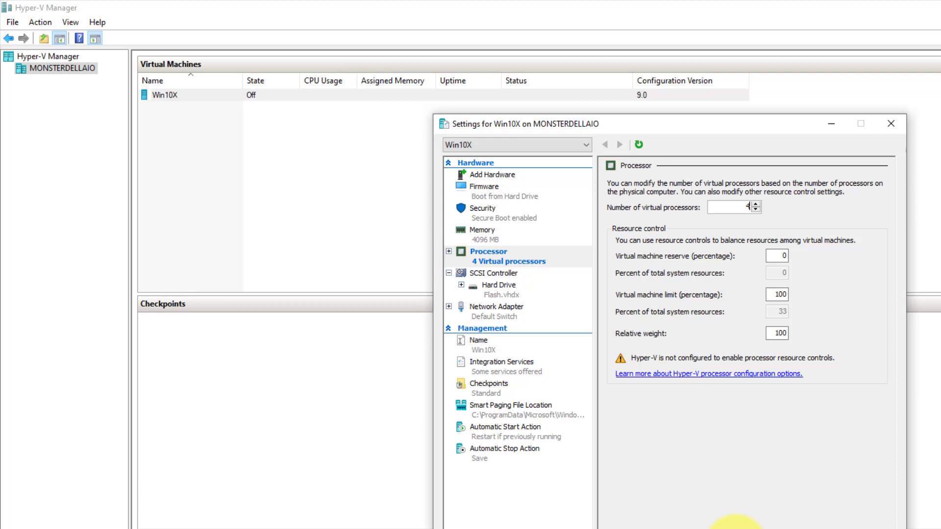
{"action": "left_click", "coordinate": [735, 527]}
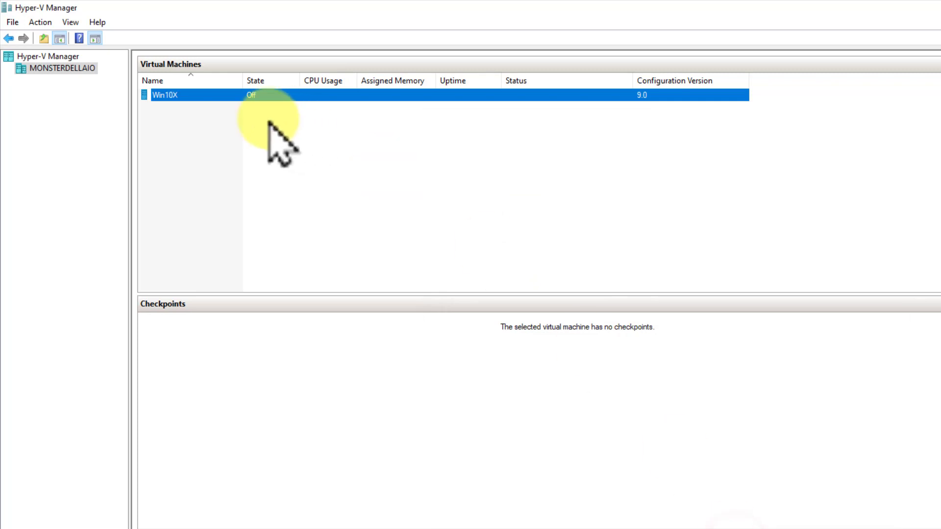
Start Win10X and open a Virtual Machine Connection console to it
{"action": "right_click", "coordinate": [192, 95]}
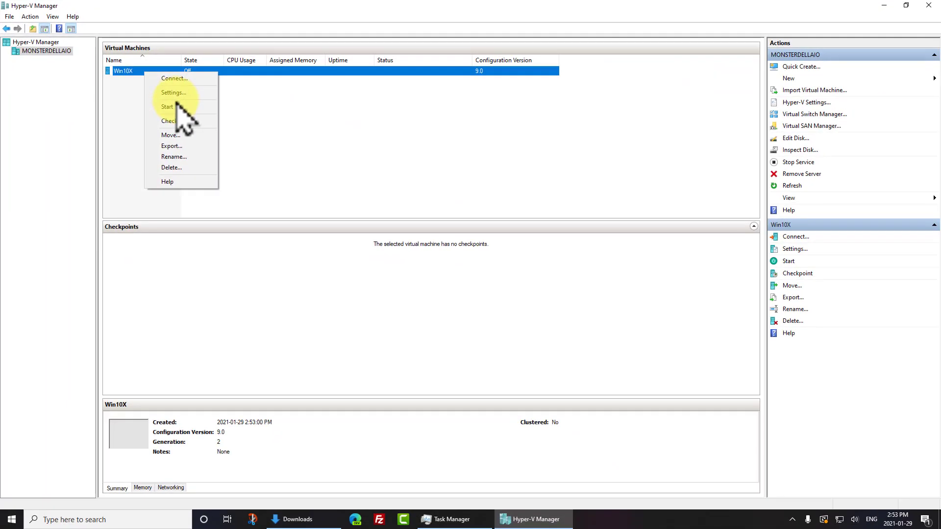
{"action": "left_click", "coordinate": [178, 107]}
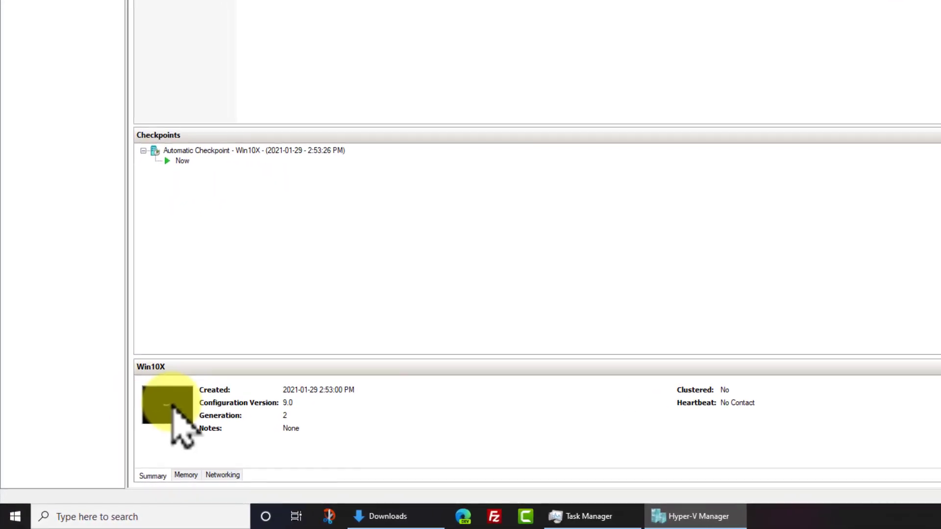
{"action": "left_click", "coordinate": [164, 410]}
{"action": "double_click", "coordinate": [169, 405]}
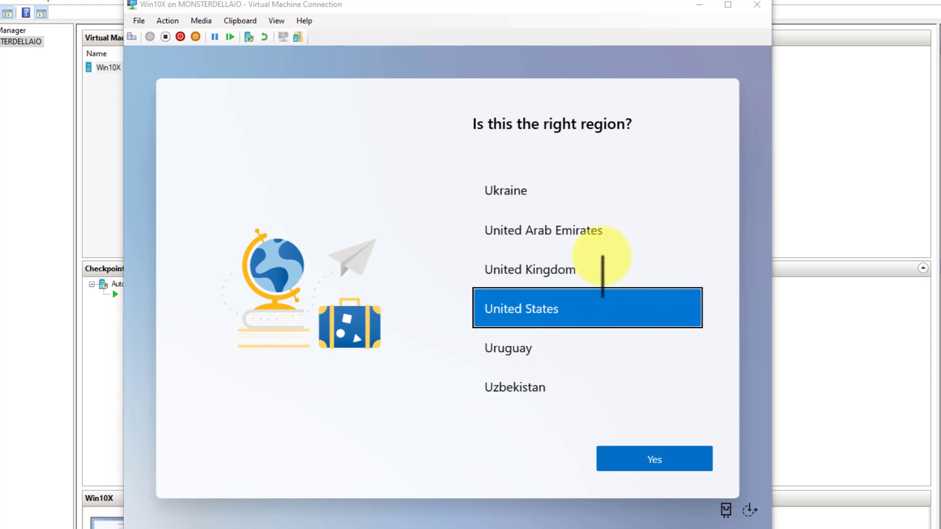
Choose Canada as the region in the Windows setup and confirm
{"action": "left_click", "coordinate": [550, 269]}
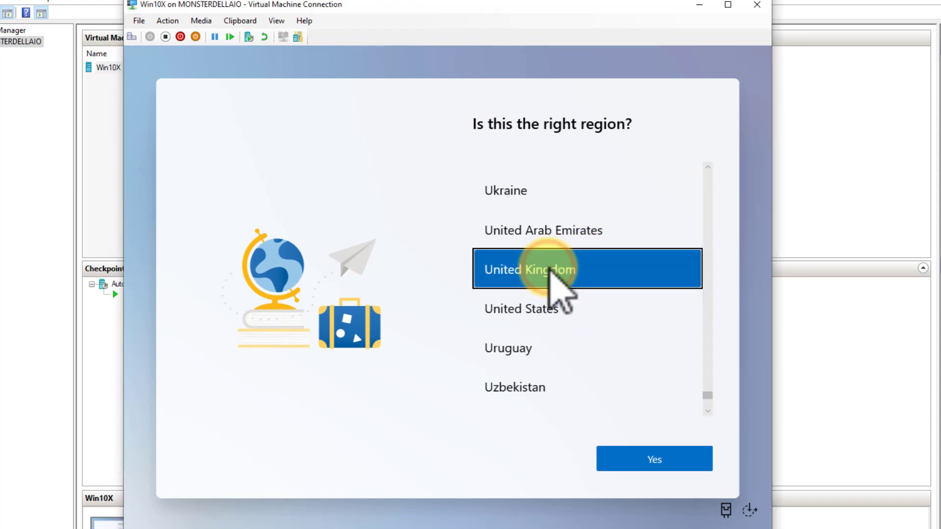
{"action": "left_click_drag", "start_coordinate": [707, 396], "coordinate": [707, 196]}
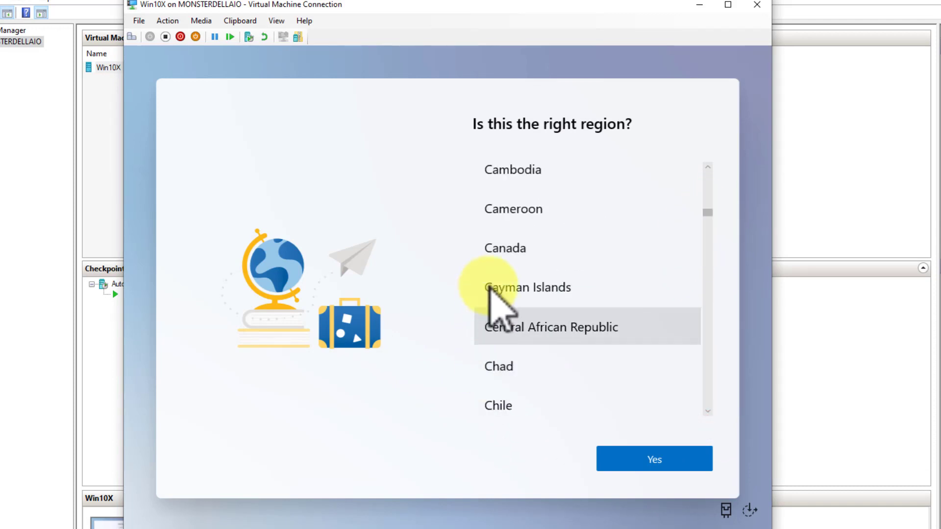
{"action": "left_click", "coordinate": [508, 249]}
{"action": "left_click", "coordinate": [646, 460]}
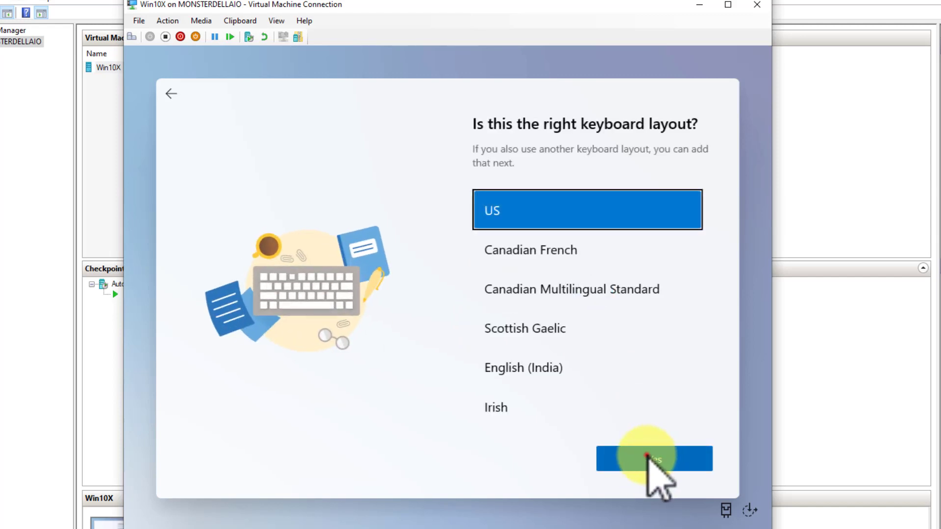
Keep the US keyboard layout, skip a second layout, and accept the licence
{"action": "left_click", "coordinate": [647, 456]}
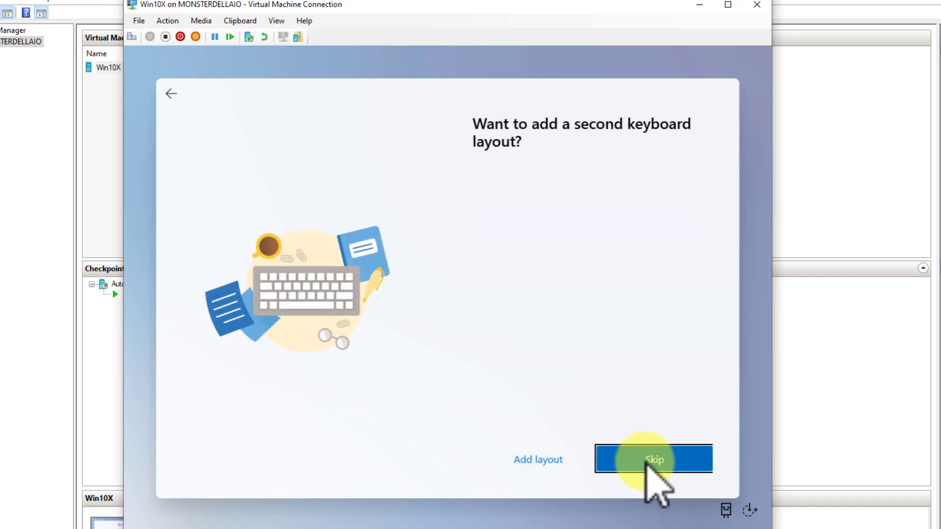
{"action": "left_click", "coordinate": [647, 463]}
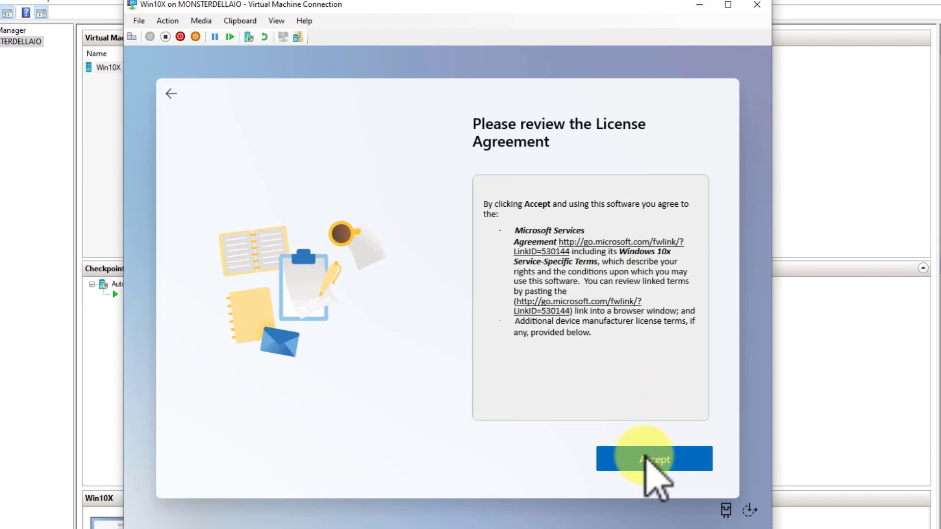
{"action": "left_click", "coordinate": [647, 463]}
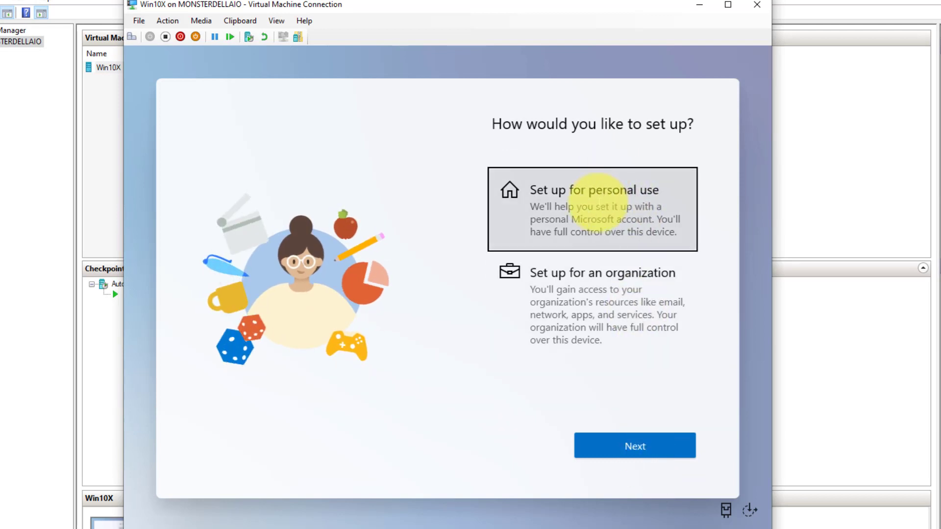
Choose 'Set up for personal use' and submit the Microsoft account e-mail to sign in
{"action": "left_click", "coordinate": [597, 203]}
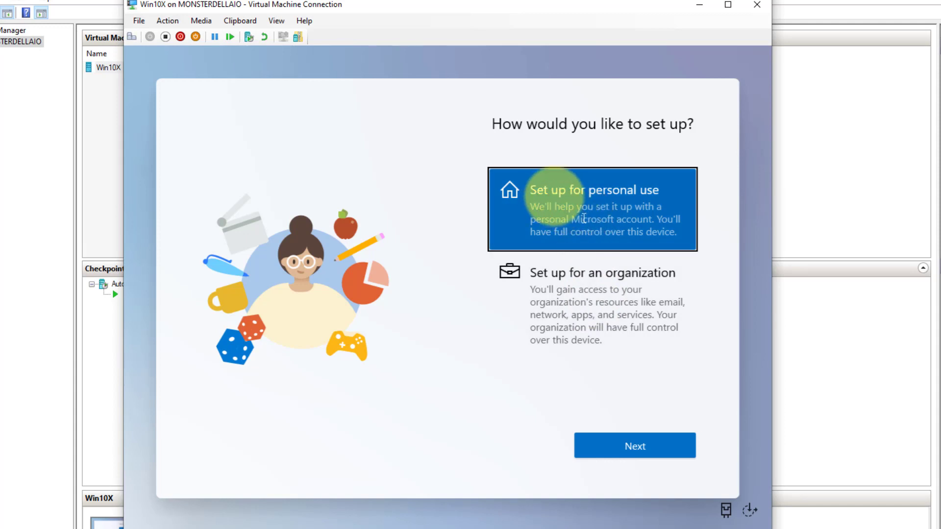
{"action": "left_click", "coordinate": [643, 449]}
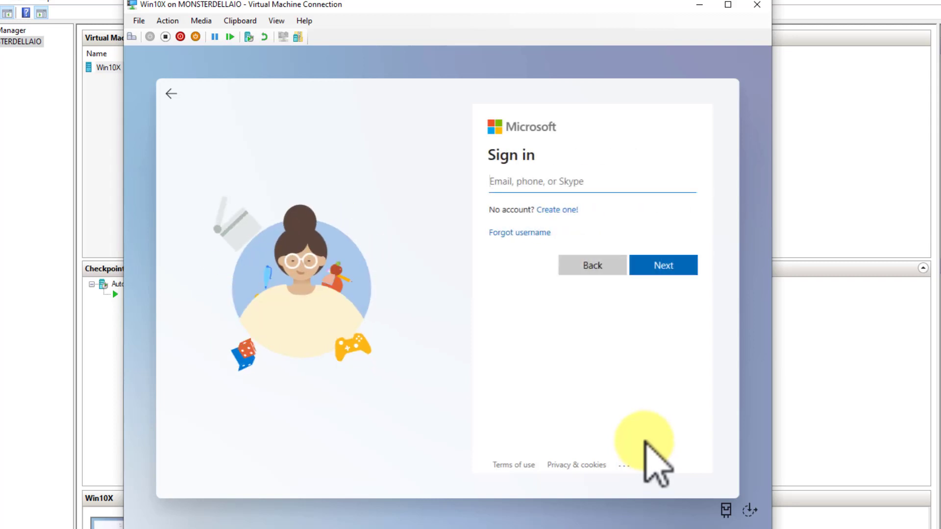
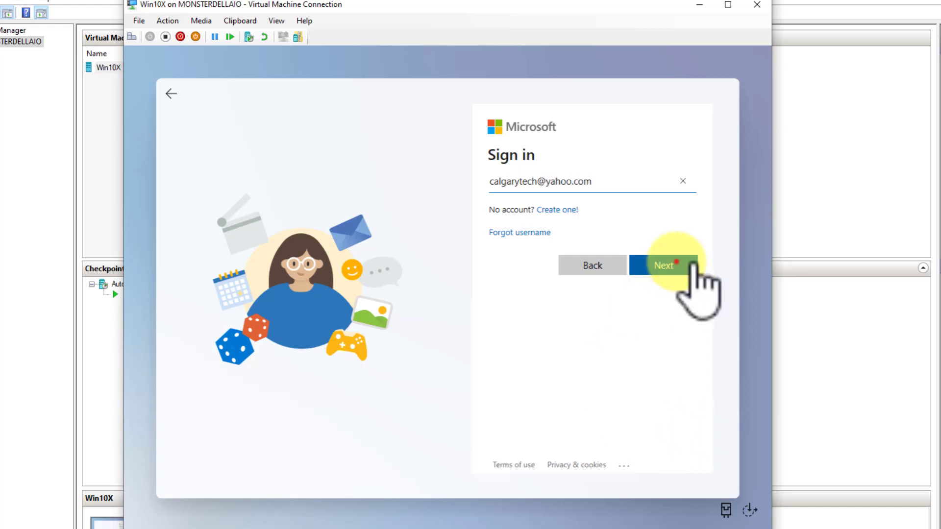
{"action": "left_click", "coordinate": [686, 265]}
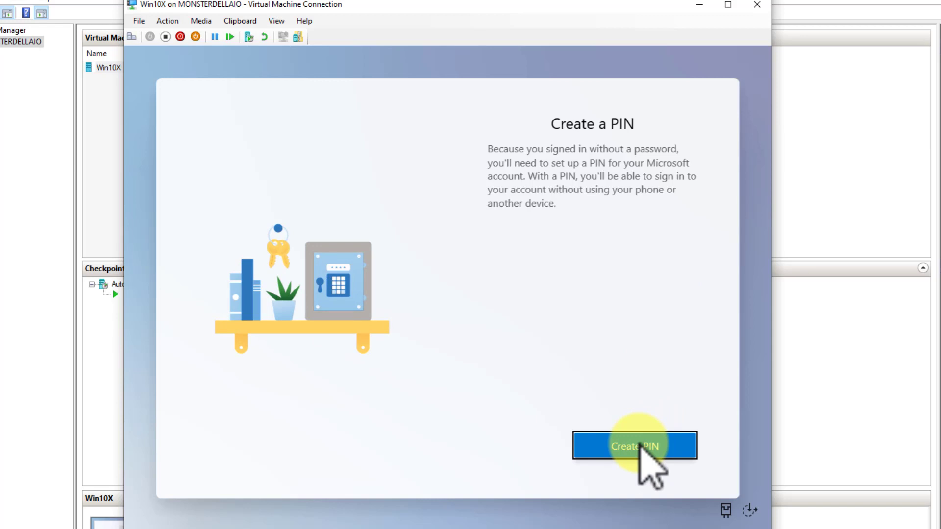
Enter and submit a sign-in PIN, then skip PIN setup after the error
{"action": "left_click", "coordinate": [639, 444]}
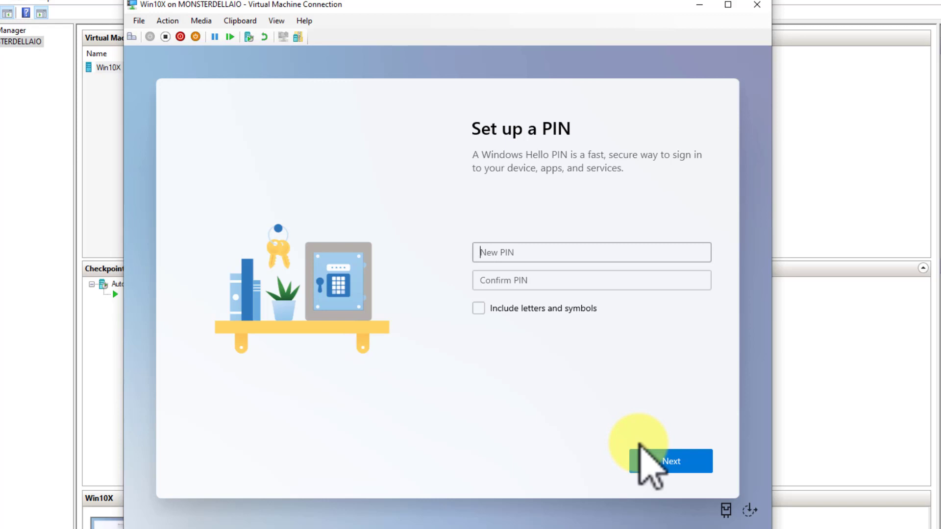
{"action": "type", "text": "12"}
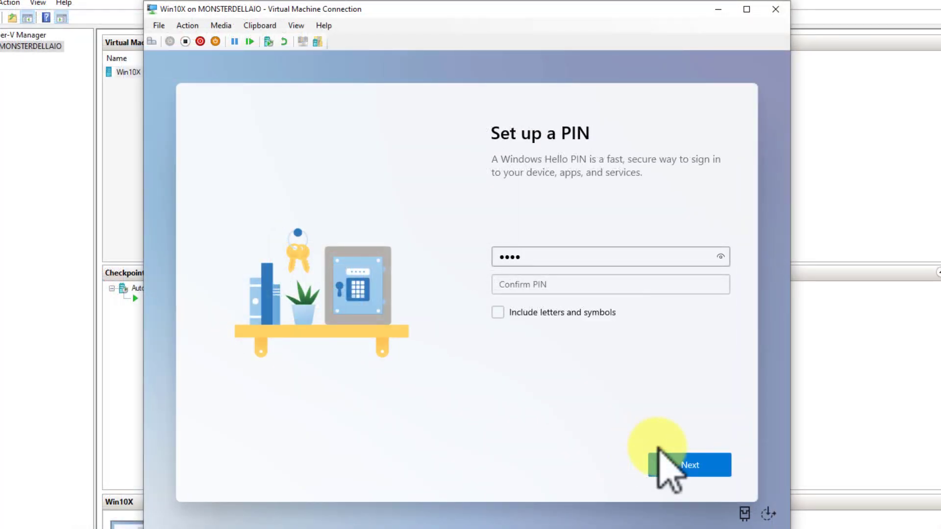
{"action": "type", "text": "345678"}
{"action": "key", "text": "Tab"}
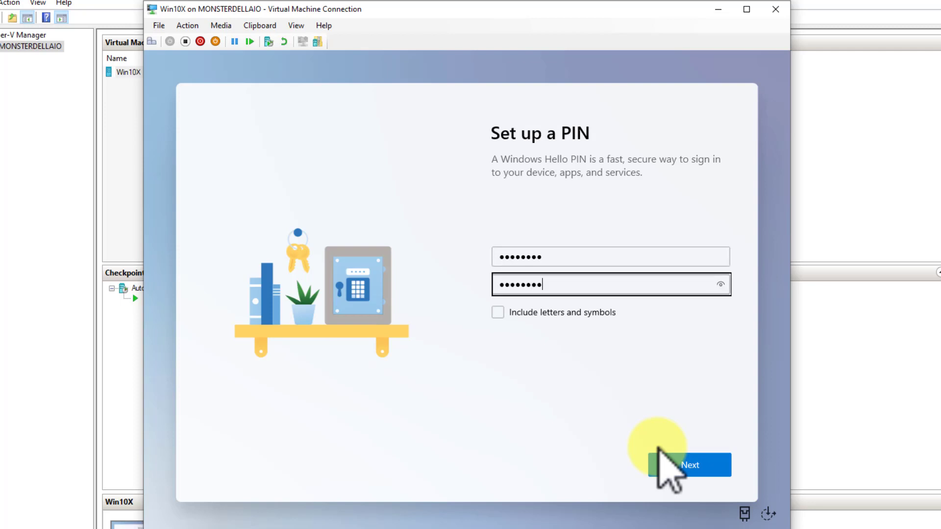
{"action": "left_click", "coordinate": [690, 471]}
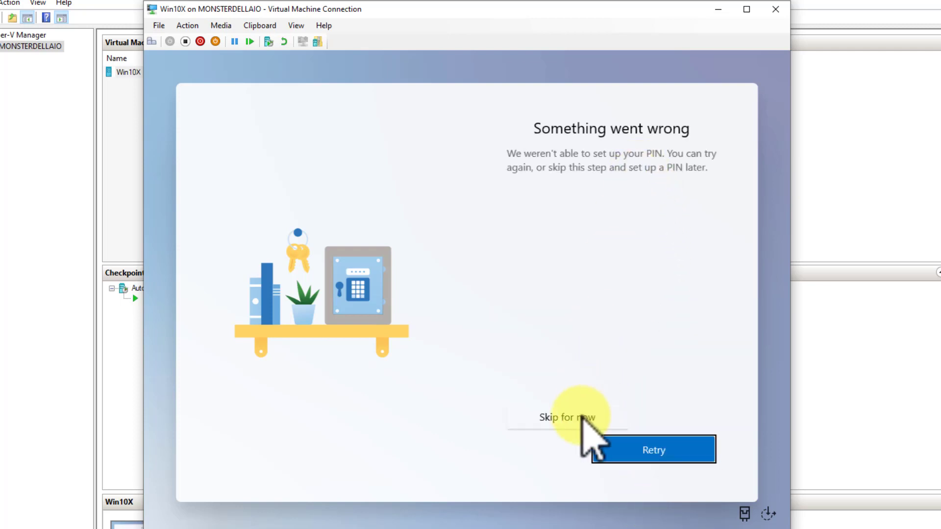
{"action": "left_click", "coordinate": [580, 417]}
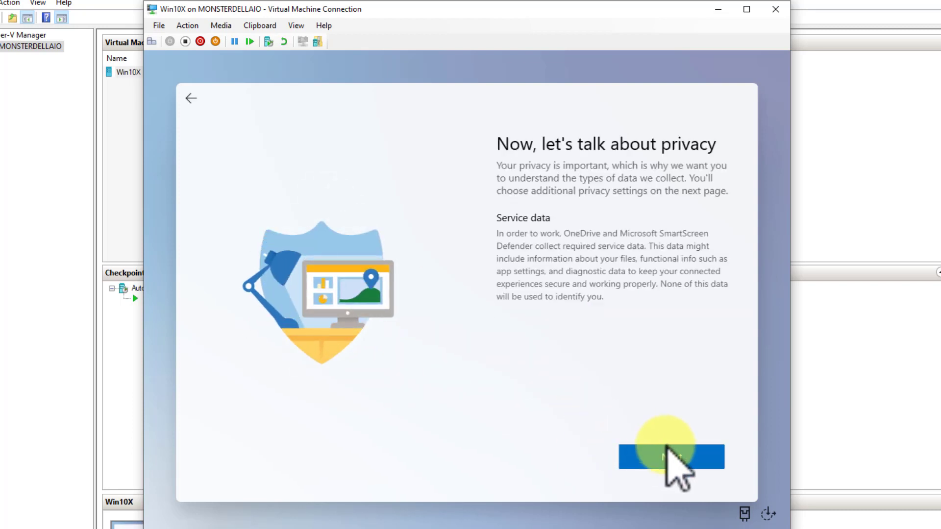
Continue past the privacy intro; allow location, Find my device, and required and optional diagnostic data
{"action": "left_click", "coordinate": [671, 457]}
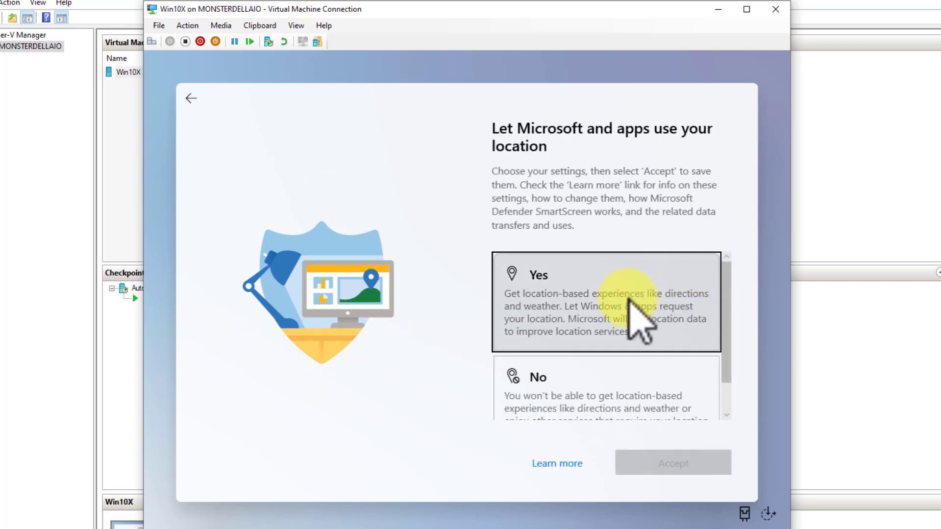
{"action": "left_click", "coordinate": [629, 301]}
{"action": "left_click", "coordinate": [670, 463]}
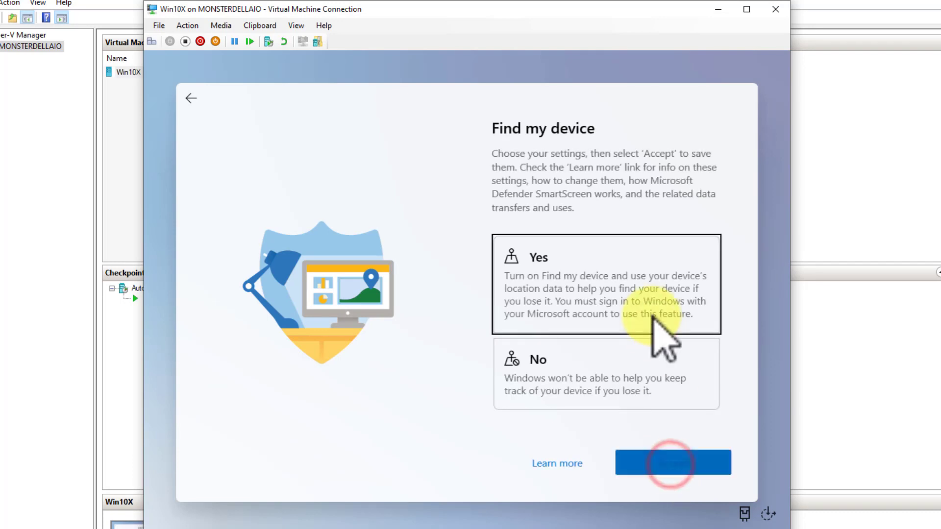
{"action": "left_click", "coordinate": [653, 316]}
{"action": "left_click", "coordinate": [684, 459]}
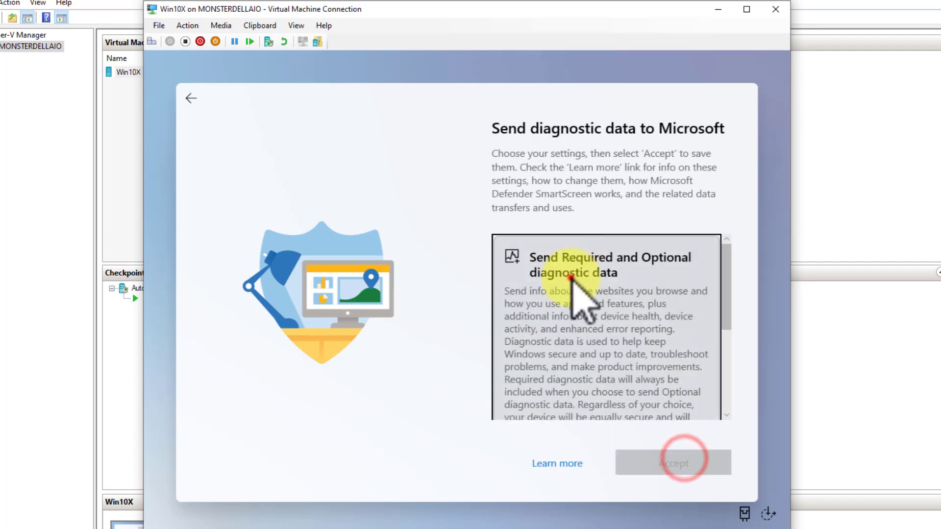
{"action": "left_click", "coordinate": [571, 278]}
{"action": "left_click", "coordinate": [683, 466]}
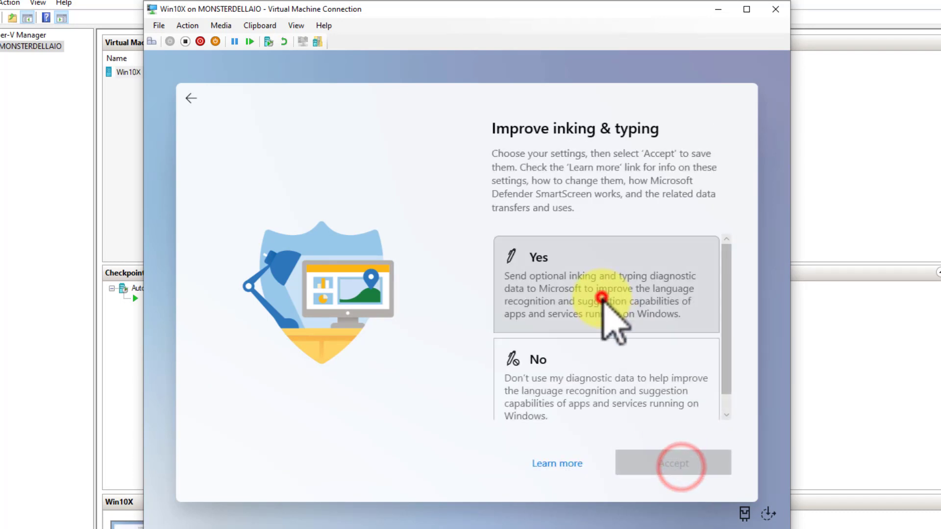
Allow inking and typing, tailored experiences and the advertising ID to finish setup
{"action": "left_click", "coordinate": [602, 298]}
{"action": "left_click", "coordinate": [692, 465]}
{"action": "left_click", "coordinate": [631, 331]}
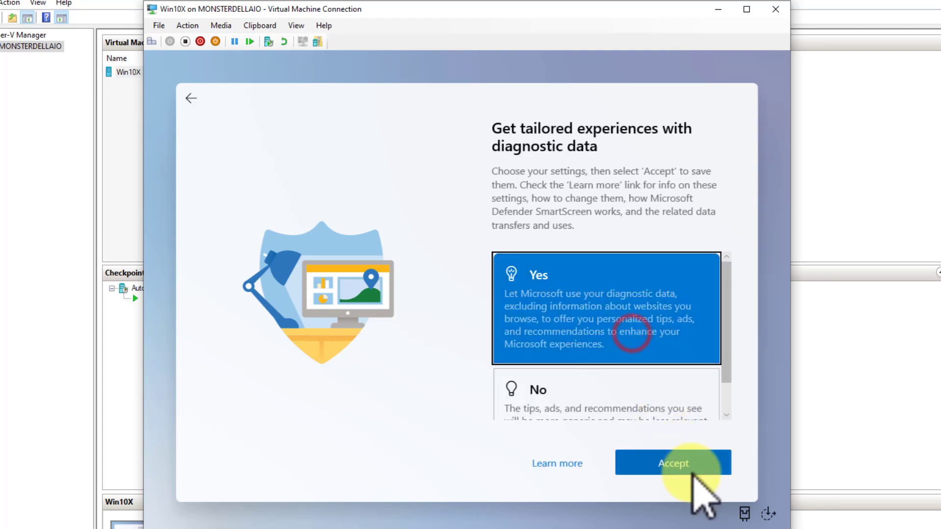
{"action": "left_click", "coordinate": [693, 470]}
{"action": "left_click", "coordinate": [588, 268]}
{"action": "left_click", "coordinate": [680, 460]}
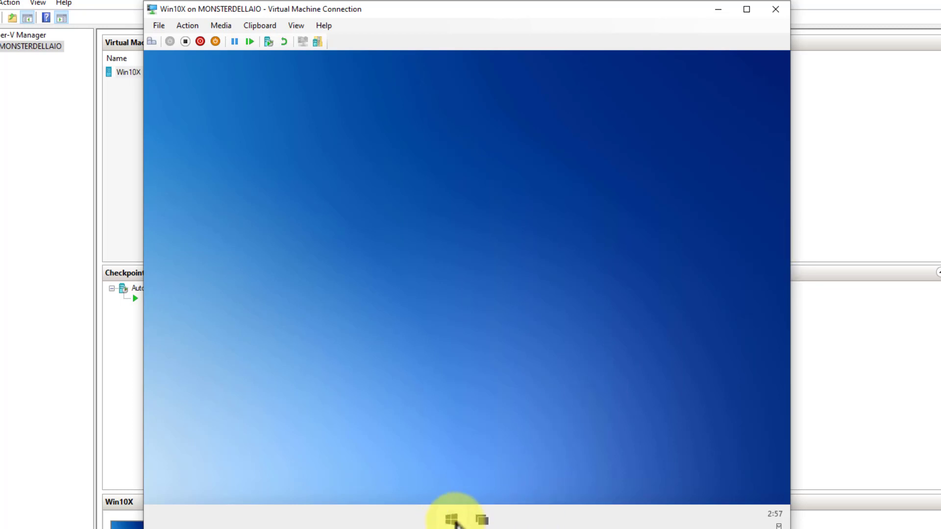
Browse the app launcher, toggling its grid between Show all and Show less
{"action": "left_click", "coordinate": [451, 520]}
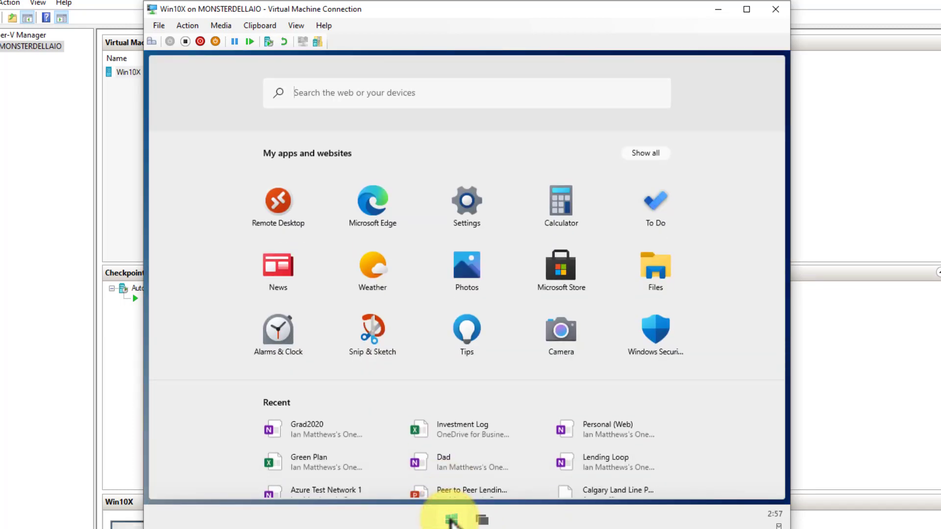
{"action": "scroll", "coordinate": [583, 411], "scroll_direction": "down", "scroll_amount": 2}
{"action": "scroll", "coordinate": [599, 421], "scroll_direction": "up", "scroll_amount": 2}
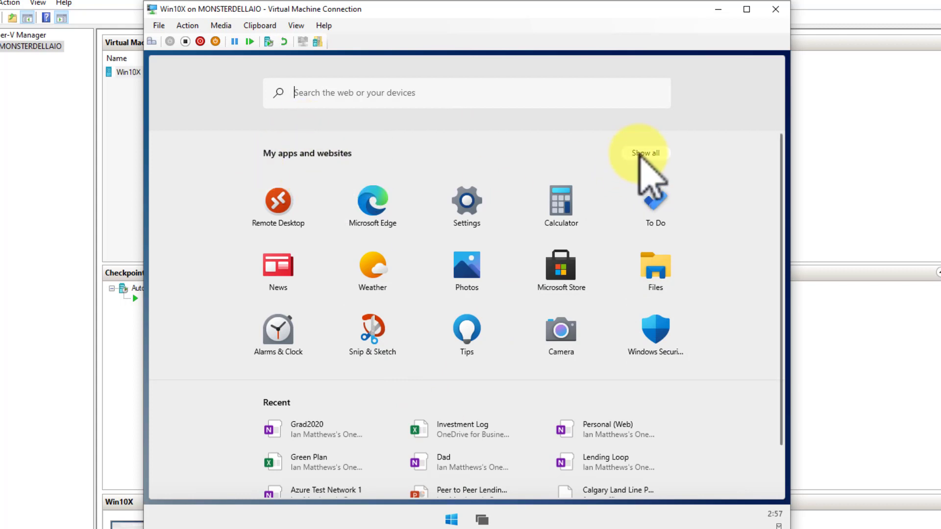
{"action": "left_click", "coordinate": [640, 153]}
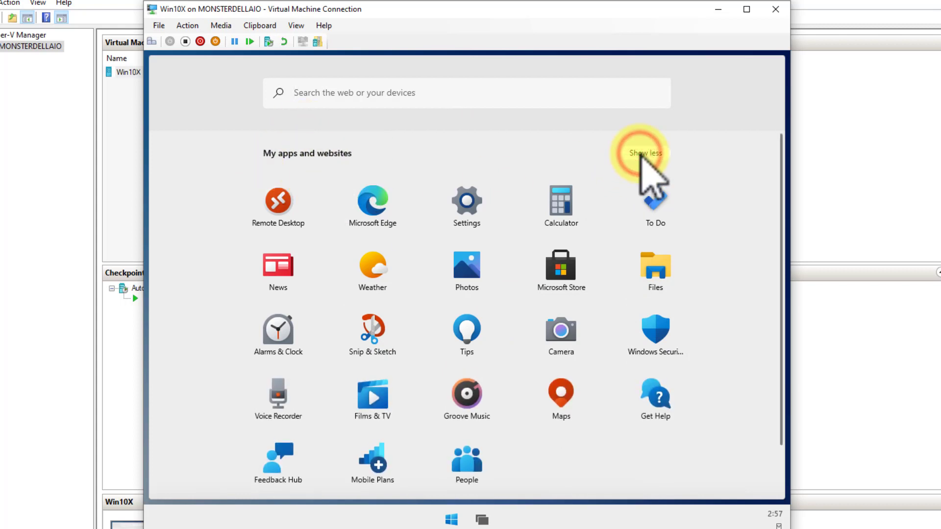
{"action": "left_click", "coordinate": [640, 153]}
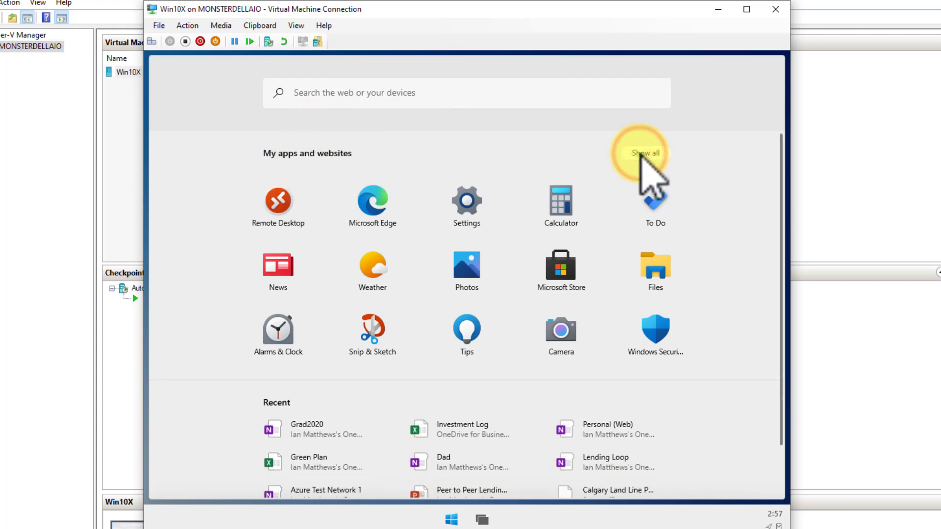
{"action": "left_click", "coordinate": [534, 521]}
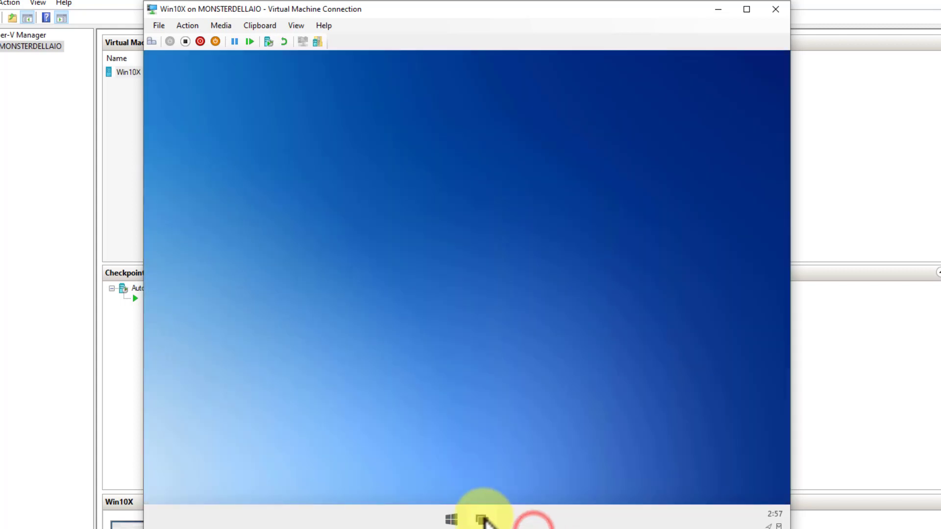
Open and close task view and the launcher, then click several taskbar items
{"action": "left_click", "coordinate": [483, 518]}
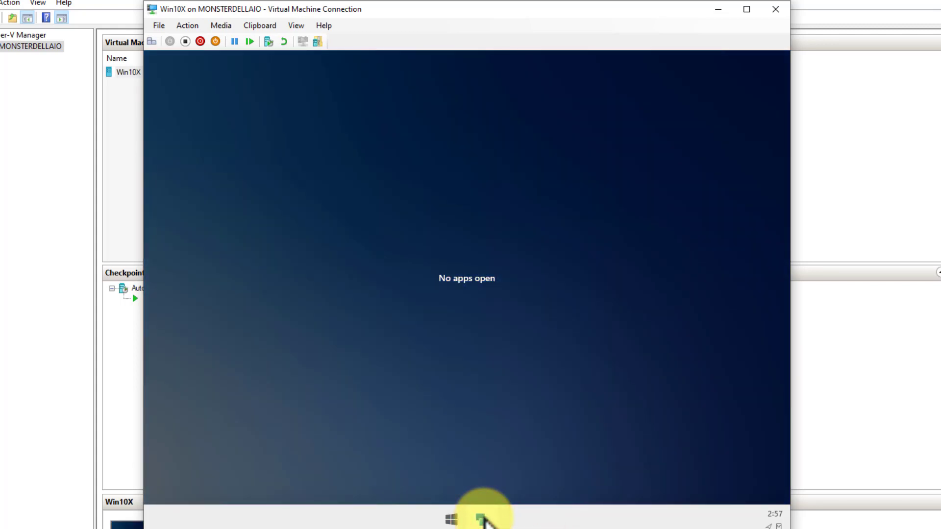
{"action": "left_click", "coordinate": [484, 518]}
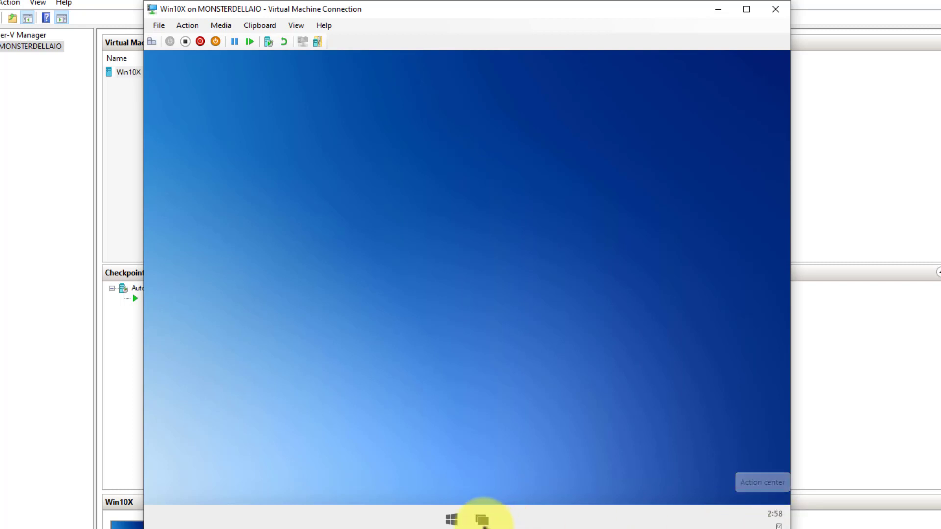
{"action": "left_click", "coordinate": [451, 519]}
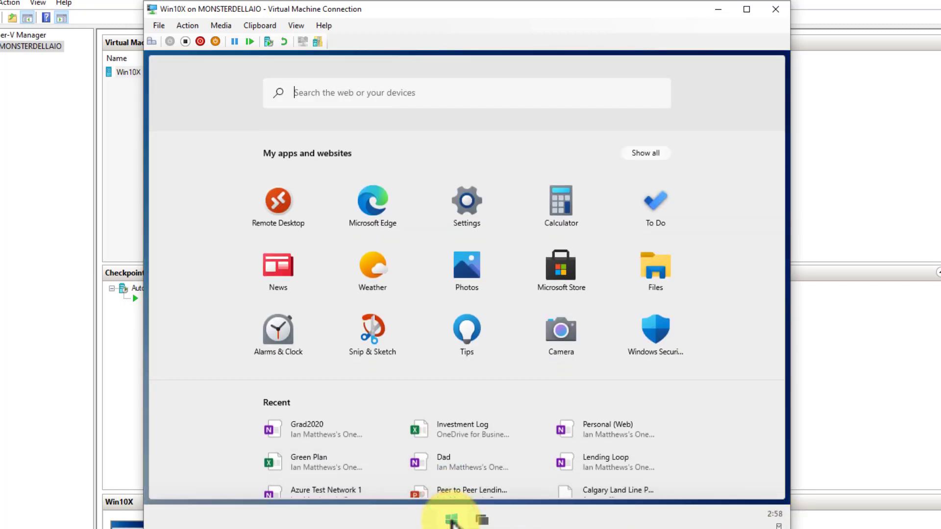
{"action": "left_click", "coordinate": [452, 519]}
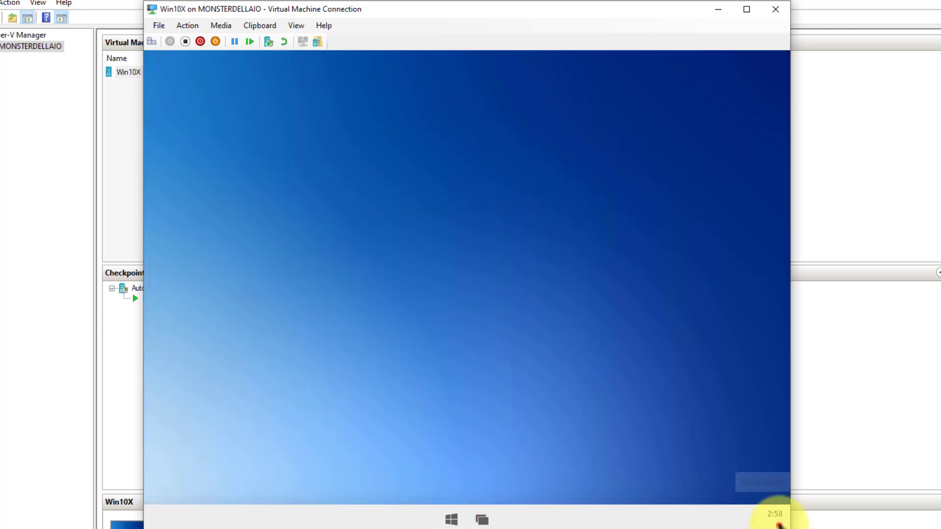
{"action": "left_click", "coordinate": [779, 524]}
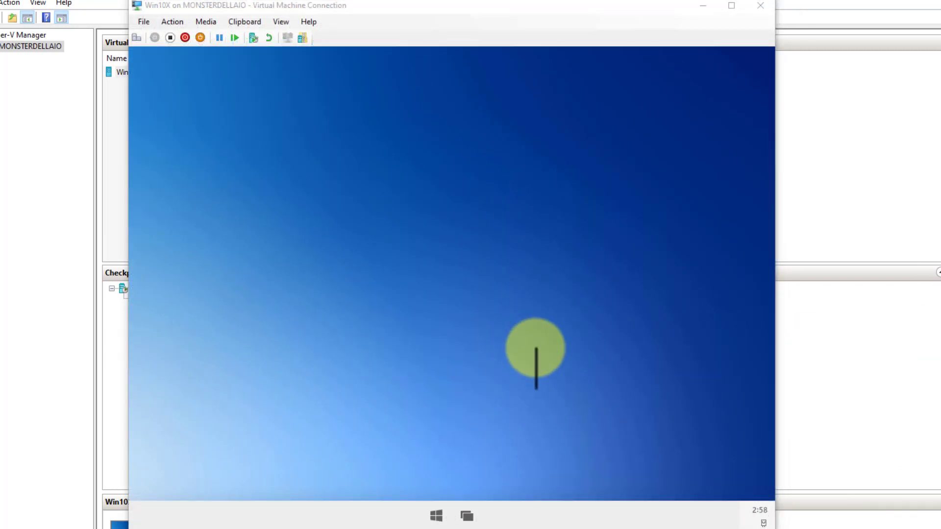
{"action": "left_click", "coordinate": [747, 515]}
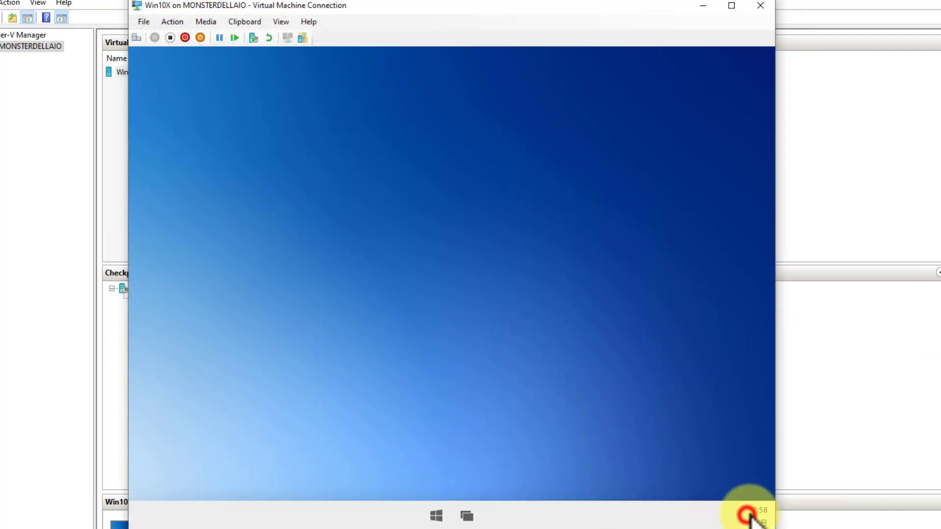
{"action": "left_click", "coordinate": [621, 514]}
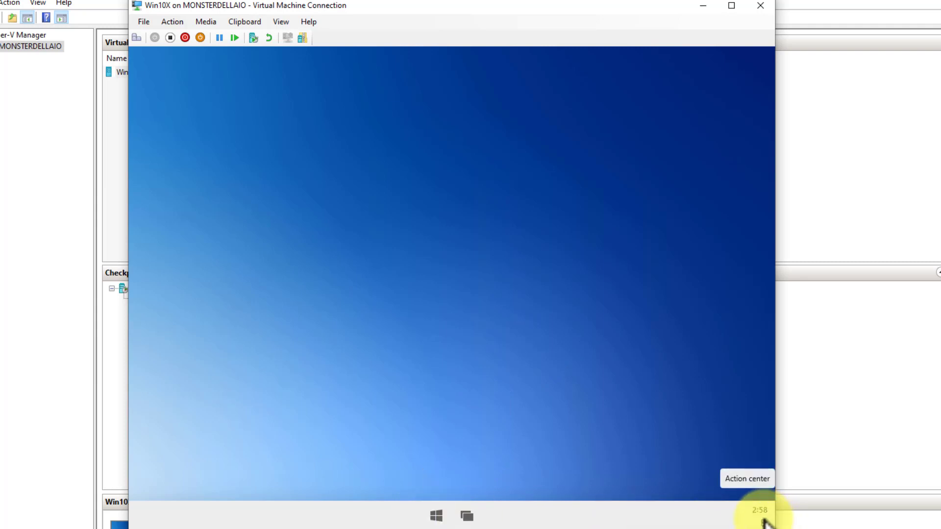
Raise the VM display's zoom level from View and move the window to the top edge
{"action": "left_click", "coordinate": [281, 22]}
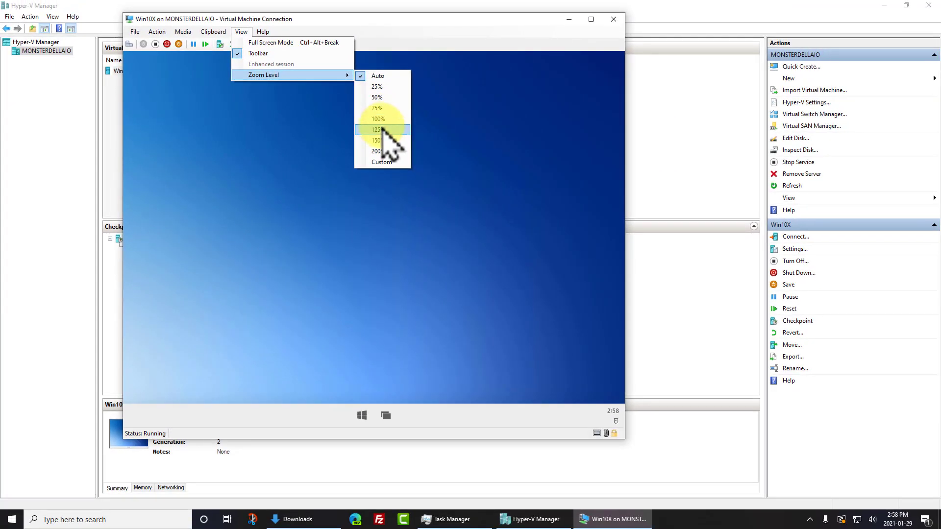
{"action": "left_click", "coordinate": [462, 144]}
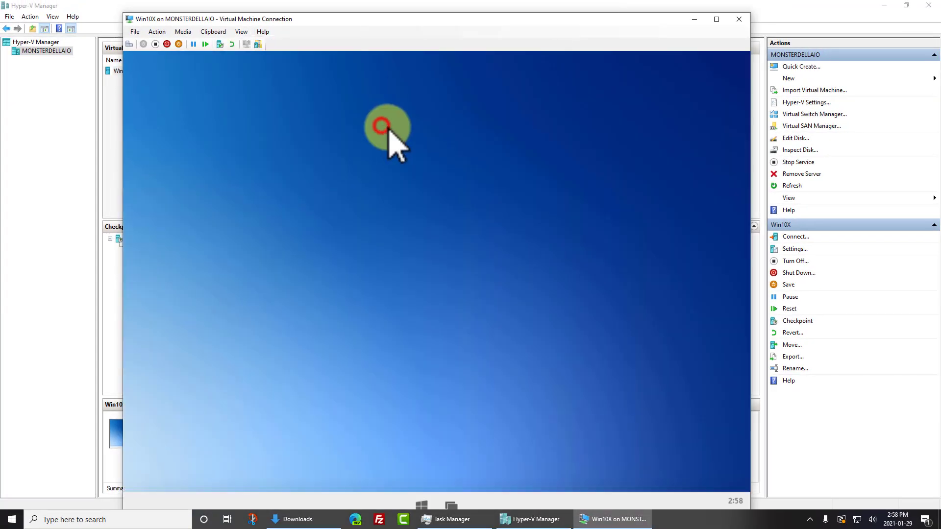
{"action": "left_click_drag", "start_coordinate": [427, 19], "coordinate": [427, 6]}
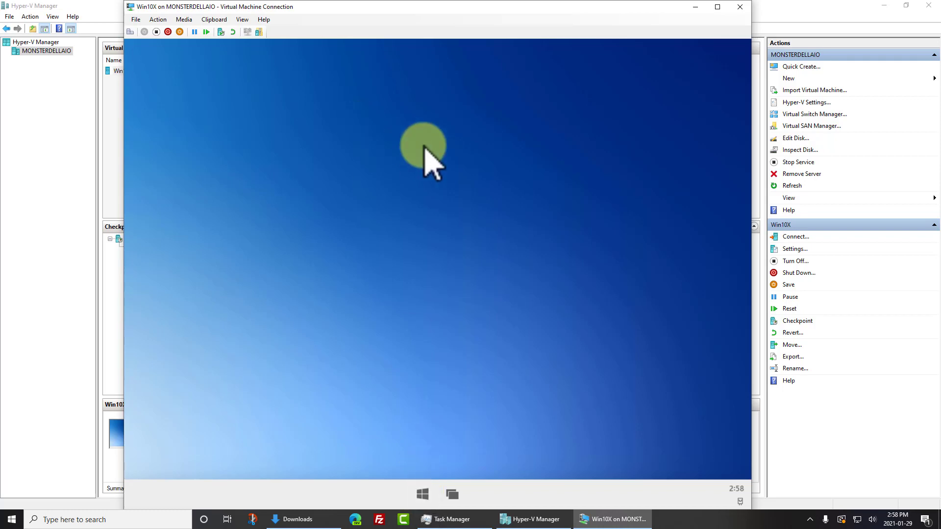
Set the wallpaper to BackgroundImage via Change your background, then close Settings
{"action": "right_click", "coordinate": [424, 146]}
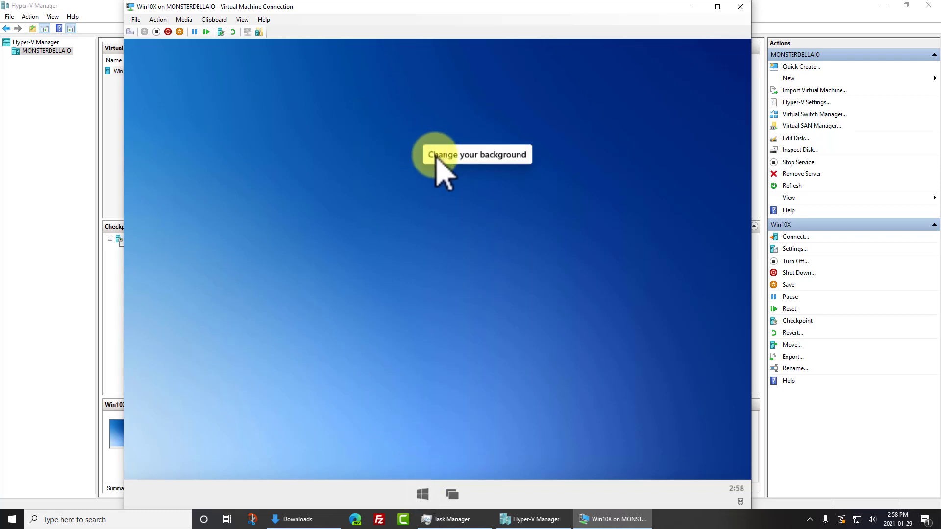
{"action": "left_click", "coordinate": [435, 156]}
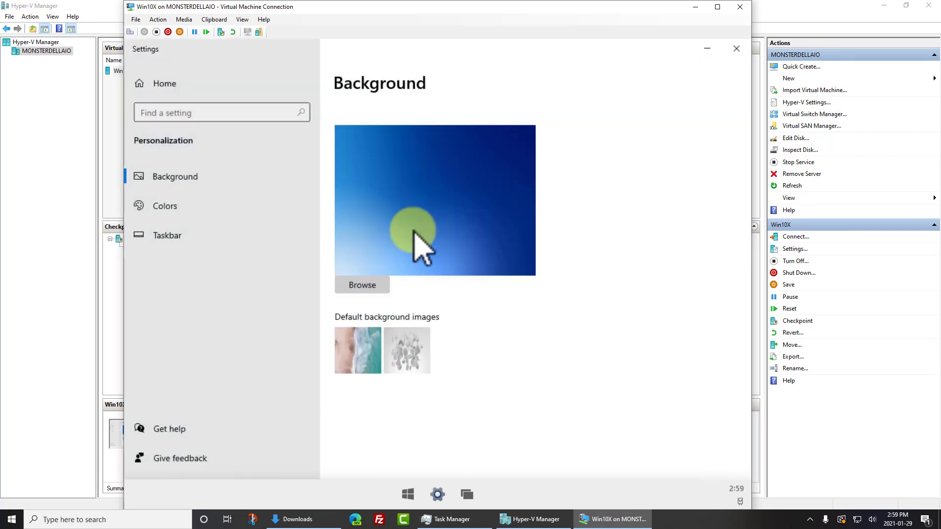
{"action": "left_click", "coordinate": [362, 285]}
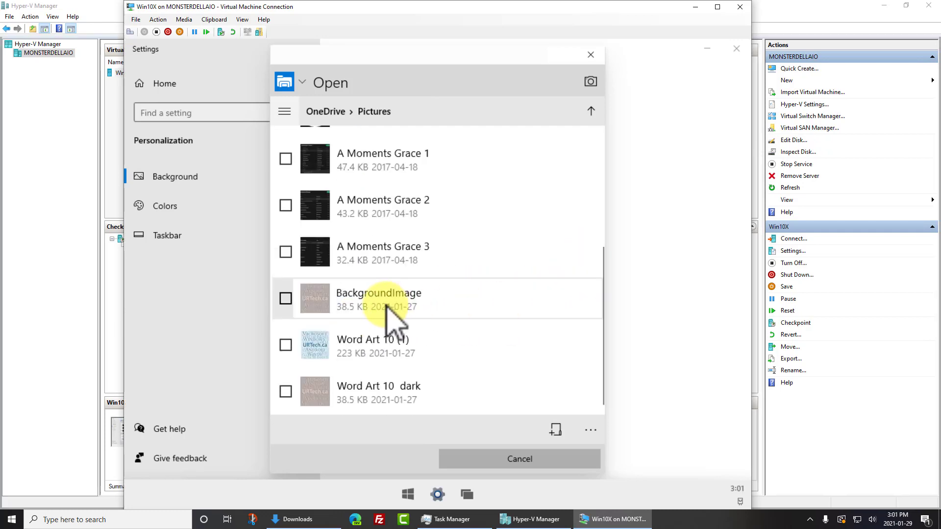
{"action": "left_click", "coordinate": [384, 305]}
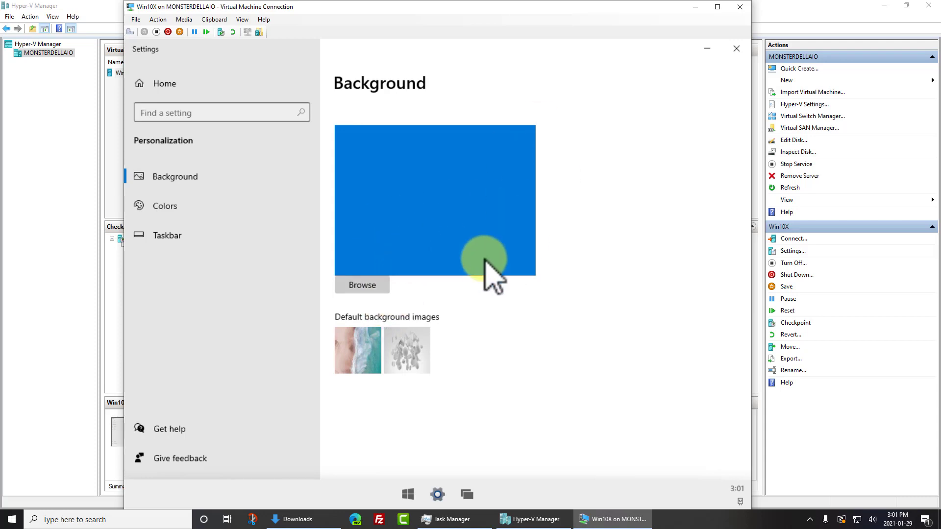
{"action": "left_click", "coordinate": [736, 48]}
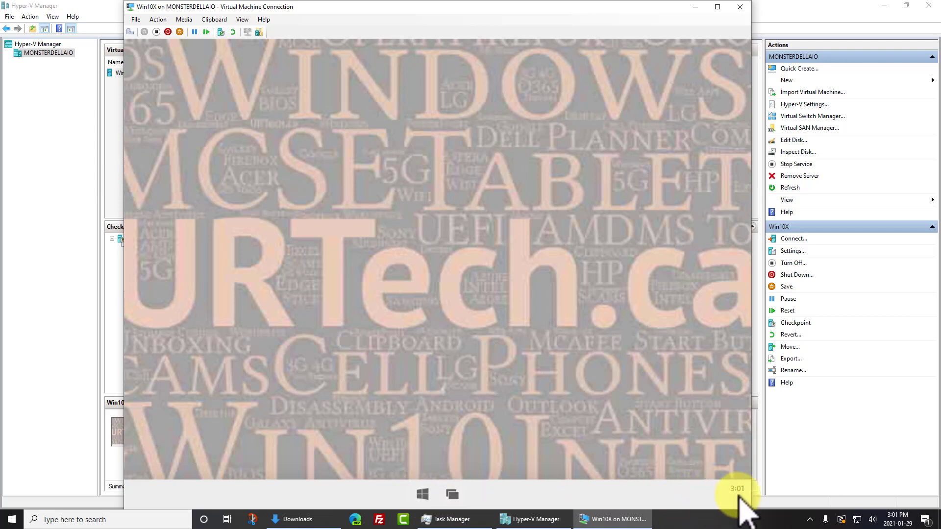
Launch Edge, complete its setup, dismiss the update notice and confirm the Inspirational layout
{"action": "left_click", "coordinate": [425, 494]}
{"action": "left_click", "coordinate": [424, 494]}
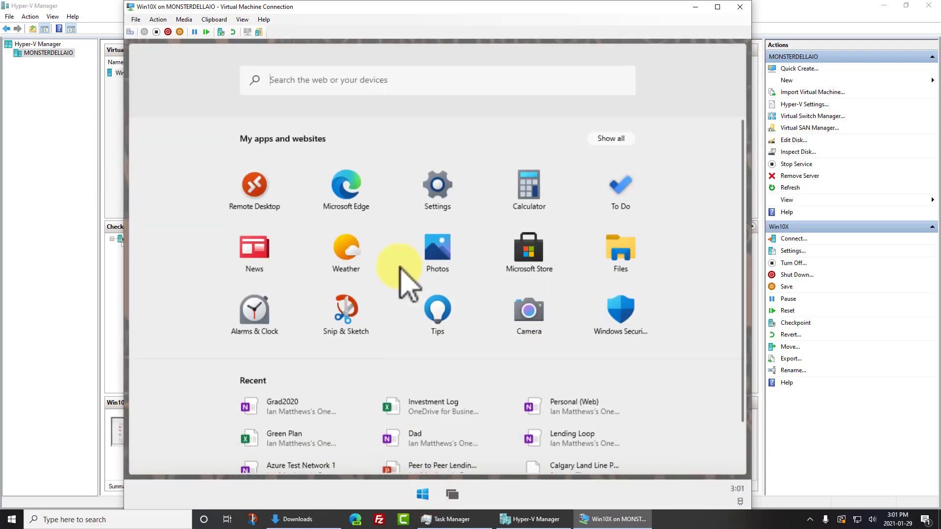
{"action": "left_click", "coordinate": [352, 188]}
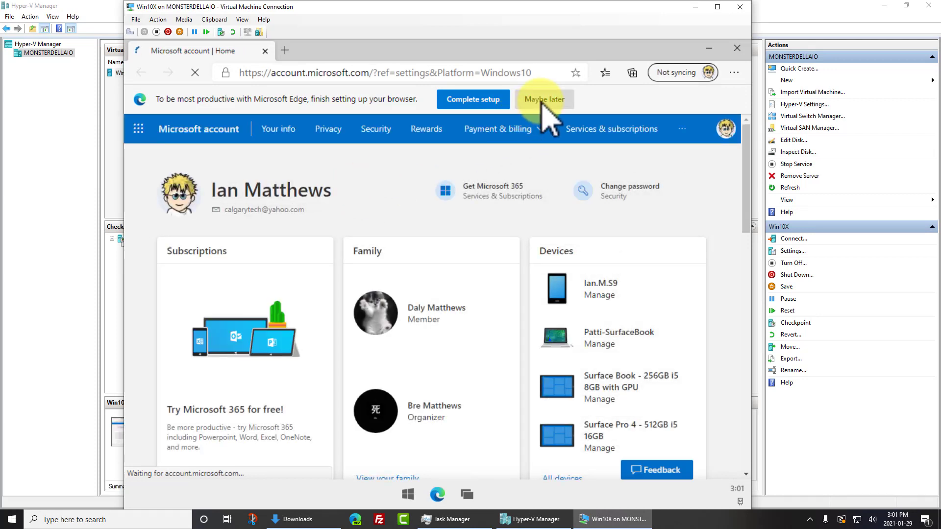
{"action": "left_click", "coordinate": [460, 97]}
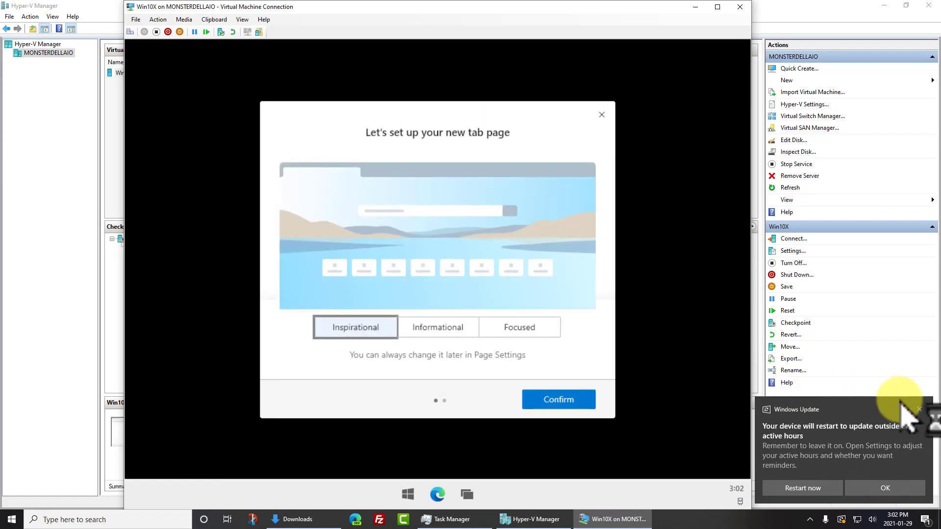
{"action": "left_click", "coordinate": [926, 409]}
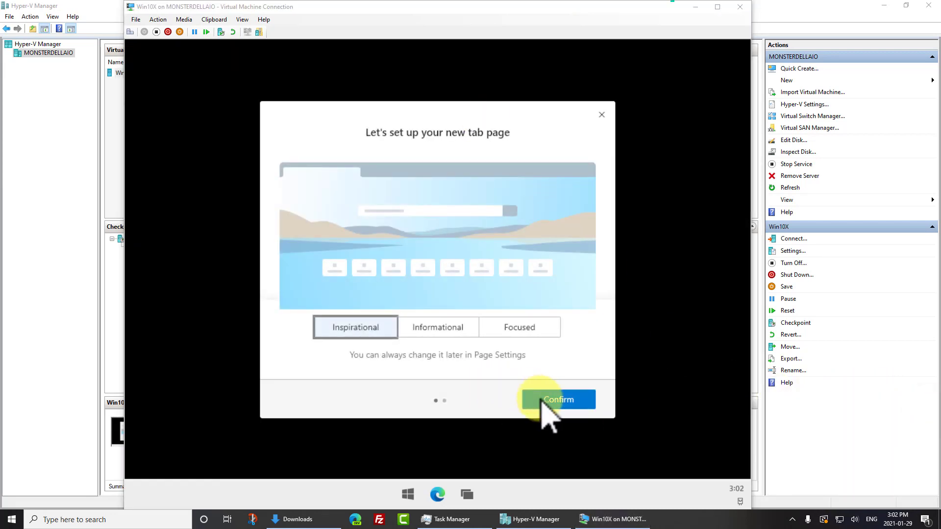
{"action": "left_click", "coordinate": [557, 400]}
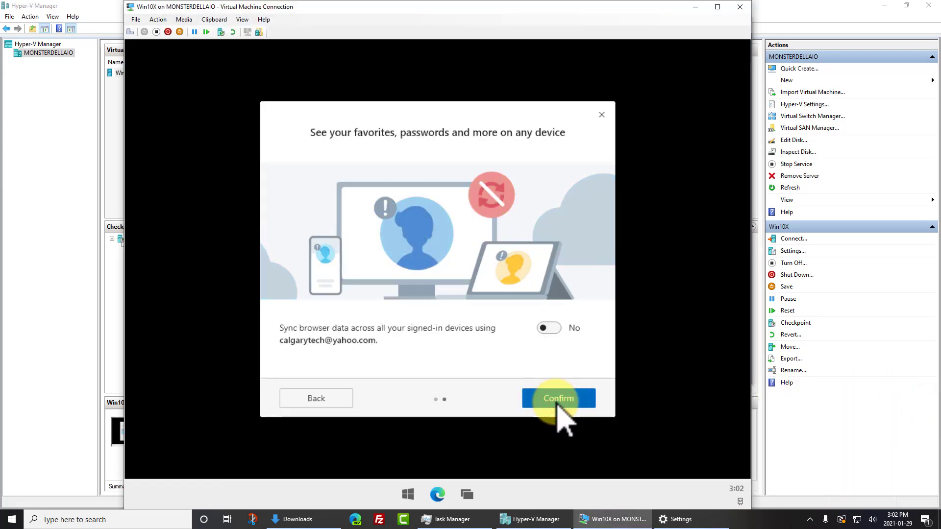
Turn on browser data sync, then try a new tab and Favorites before closing Edge
{"action": "left_click", "coordinate": [552, 329]}
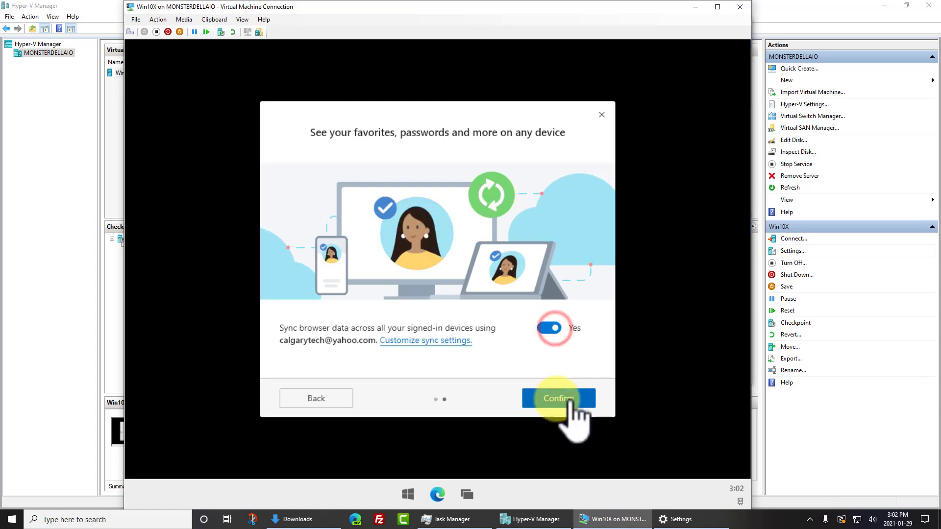
{"action": "left_click", "coordinate": [558, 398]}
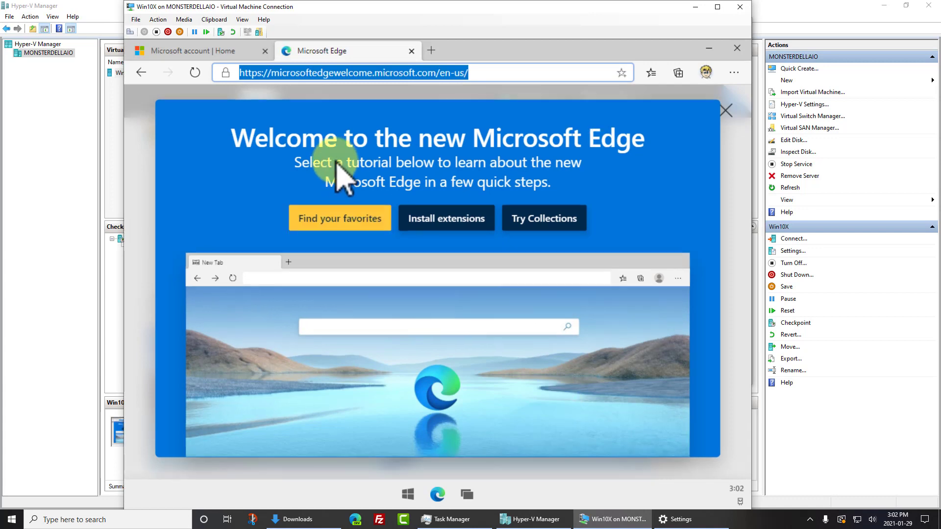
{"action": "left_click", "coordinate": [431, 50]}
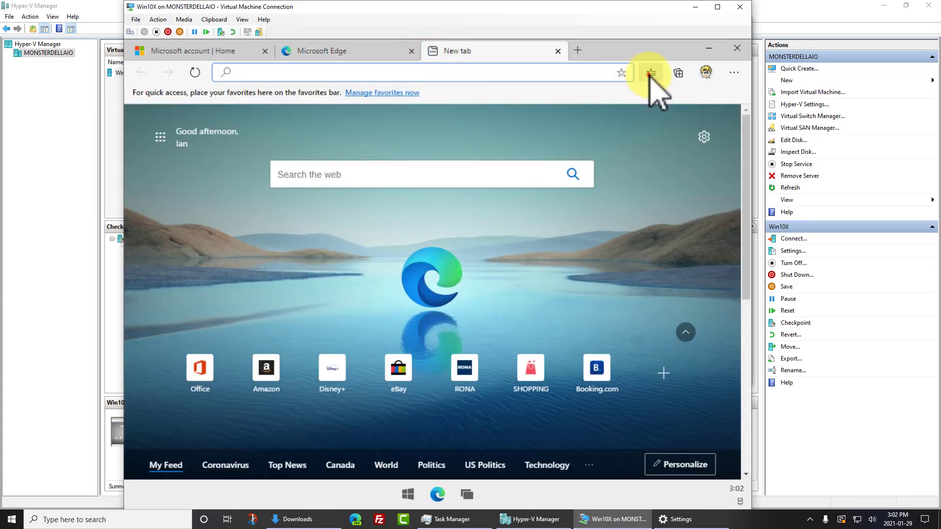
{"action": "left_click", "coordinate": [651, 74]}
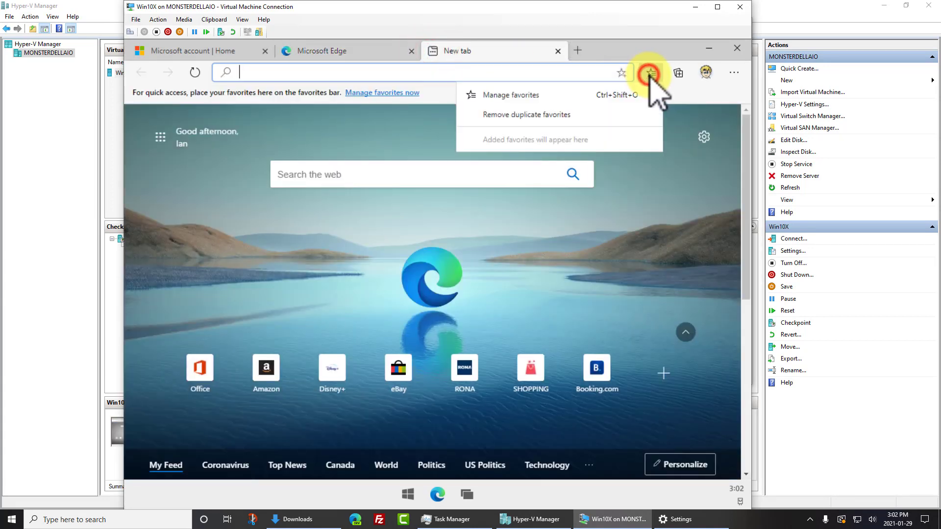
{"action": "left_click", "coordinate": [650, 73]}
{"action": "left_click", "coordinate": [651, 73]}
{"action": "left_click", "coordinate": [650, 73]}
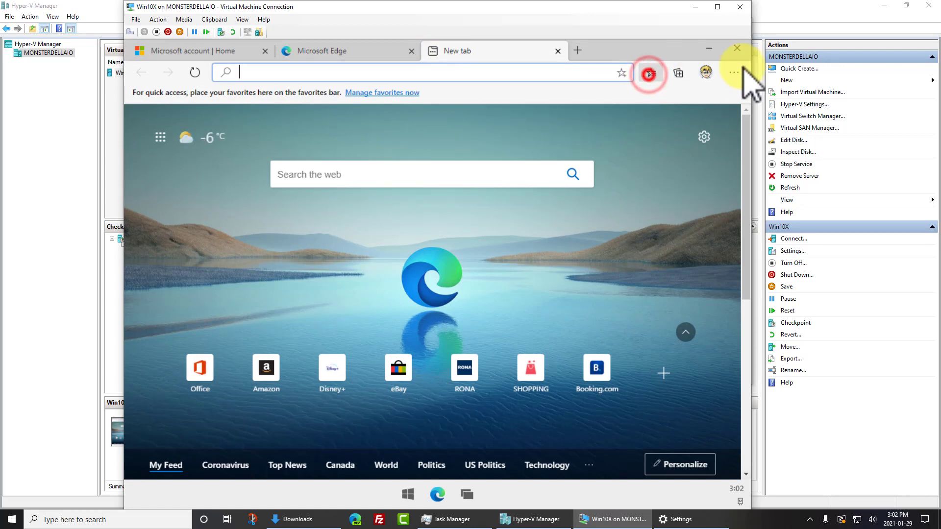
{"action": "left_click", "coordinate": [735, 50]}
Relaunch Edge, close the New tab and welcome tabs, and select the address bar
{"action": "left_click", "coordinate": [421, 494]}
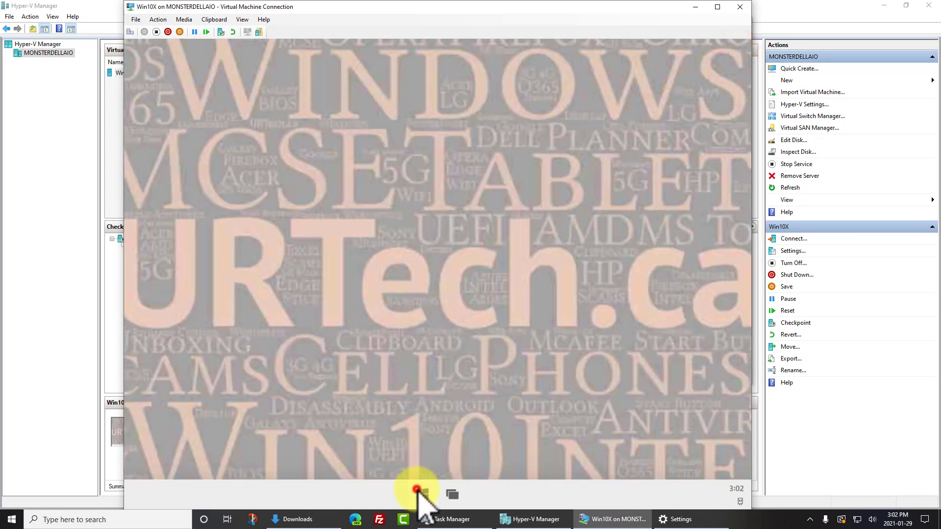
{"action": "left_click", "coordinate": [346, 184]}
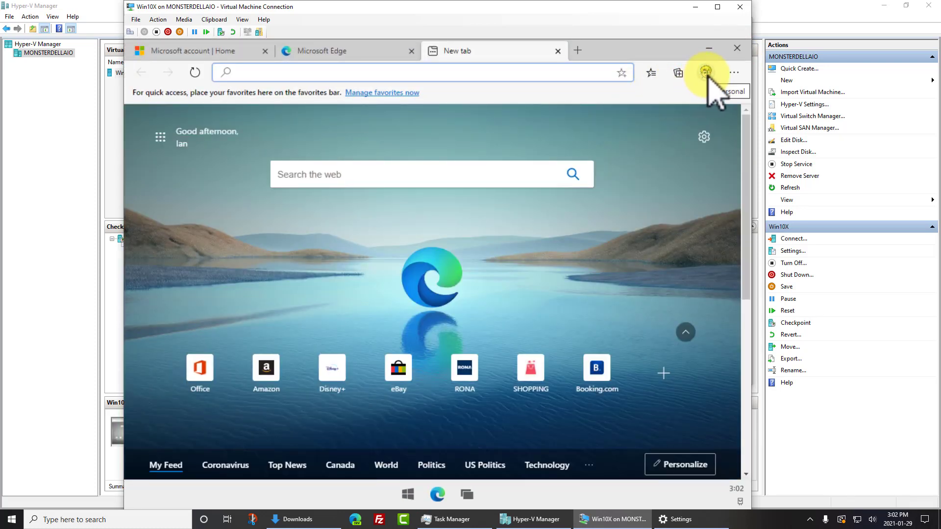
{"action": "left_click", "coordinate": [651, 73]}
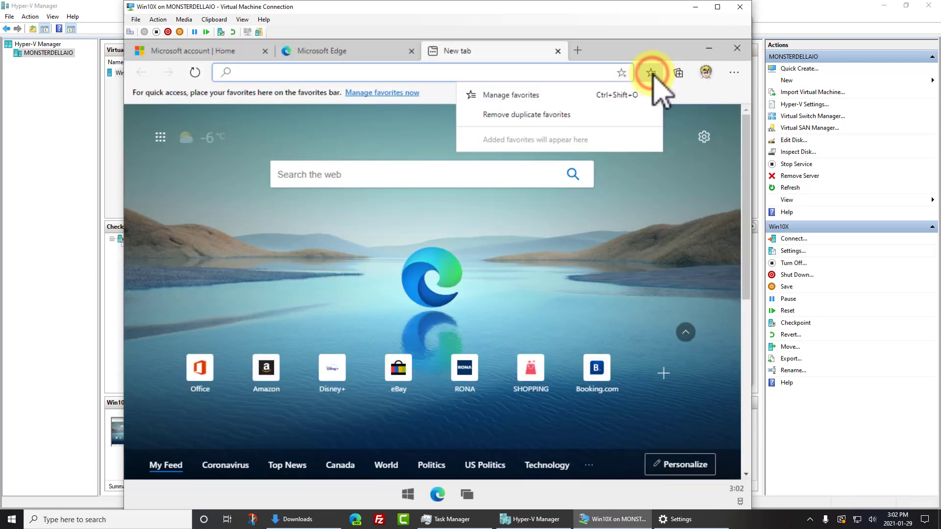
{"action": "left_click", "coordinate": [651, 72]}
{"action": "left_click", "coordinate": [557, 51]}
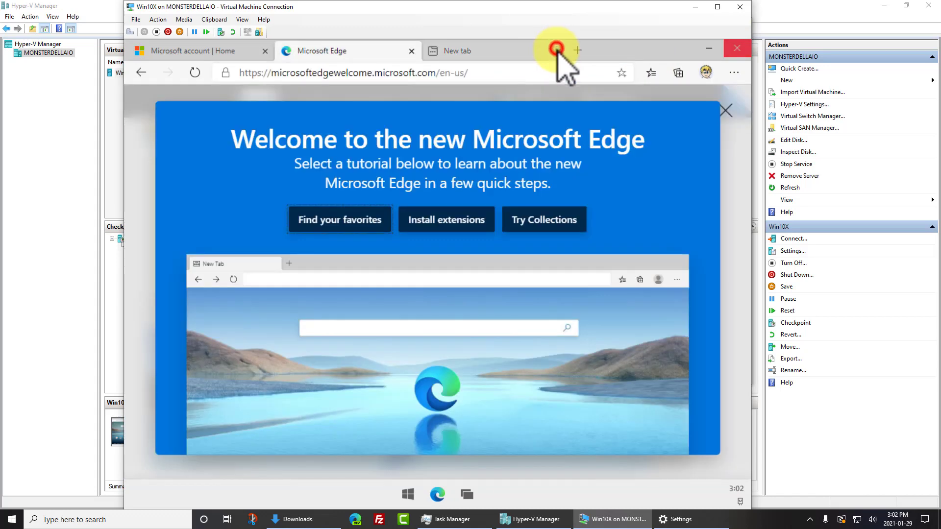
{"action": "left_click", "coordinate": [412, 51]}
{"action": "left_click", "coordinate": [337, 80]}
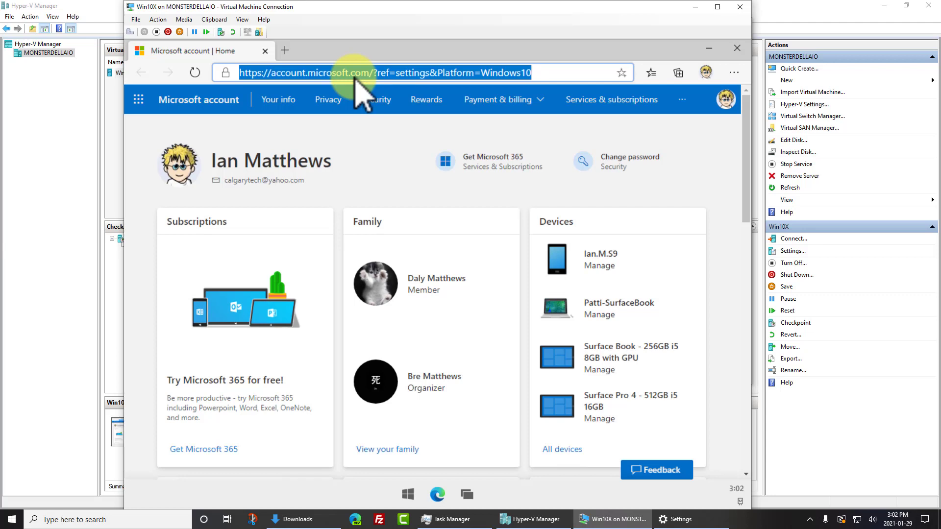
Go to chrome.com, download and open ChromeSetup.exe, then close Edge
{"action": "type", "text": "chrome."}
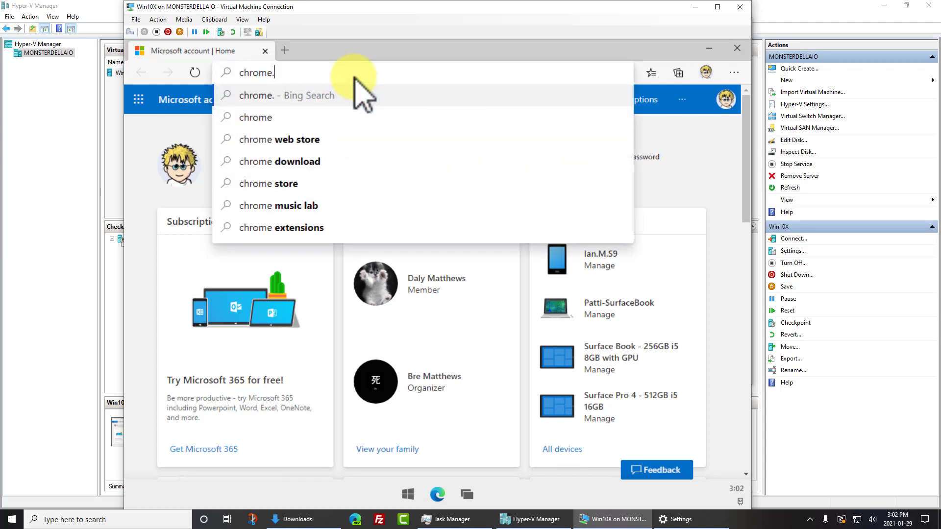
{"action": "type", "text": "com"}
{"action": "key", "text": "Return"}
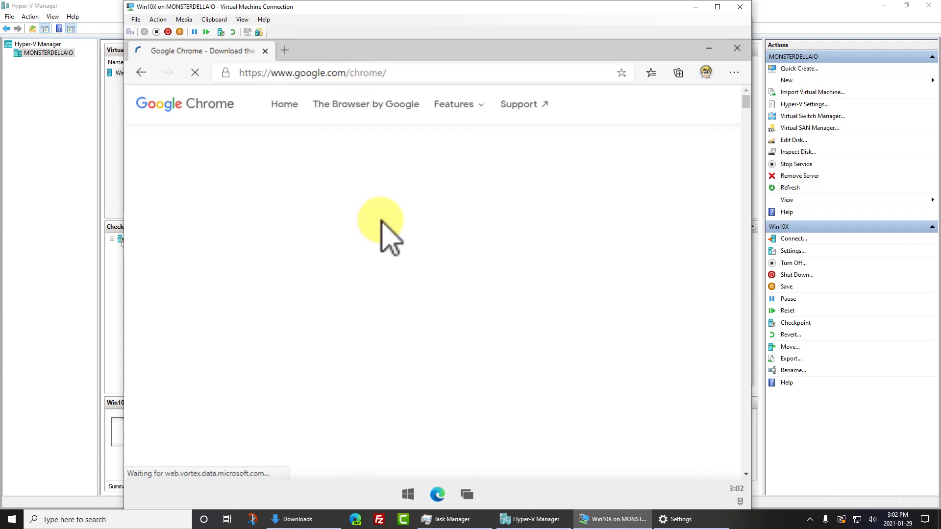
{"action": "left_click", "coordinate": [434, 369]}
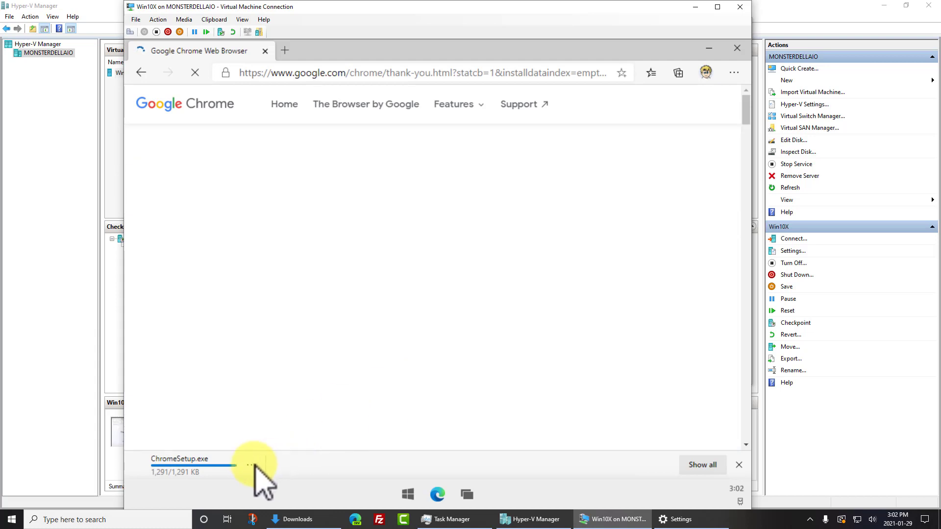
{"action": "left_click", "coordinate": [210, 463]}
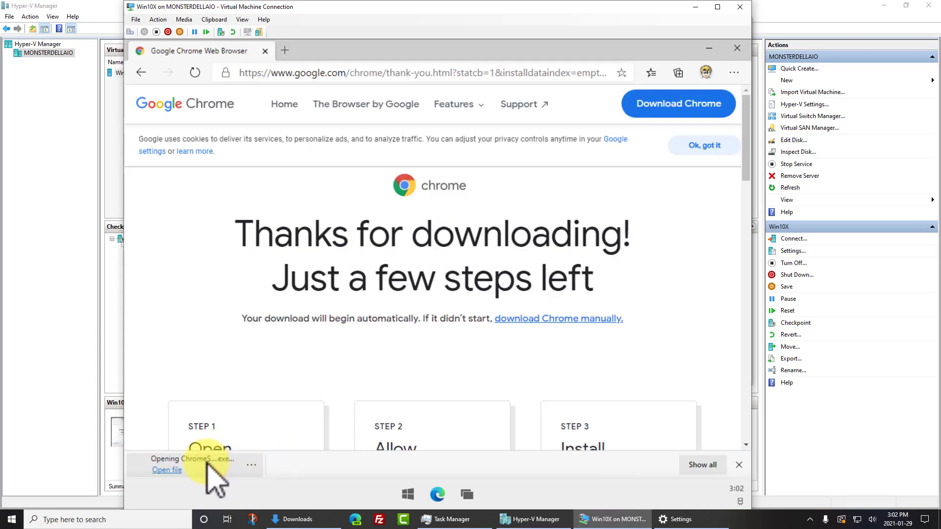
{"action": "left_click", "coordinate": [167, 470]}
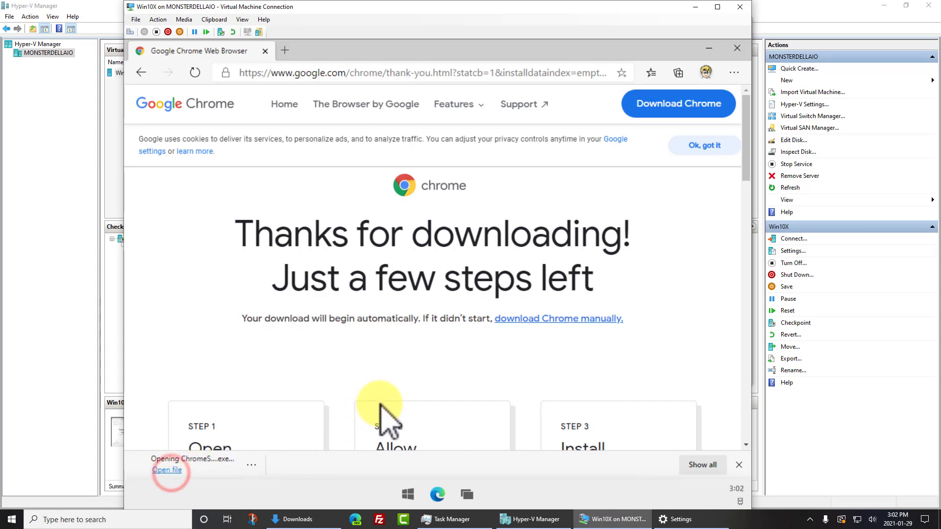
{"action": "left_click", "coordinate": [737, 48]}
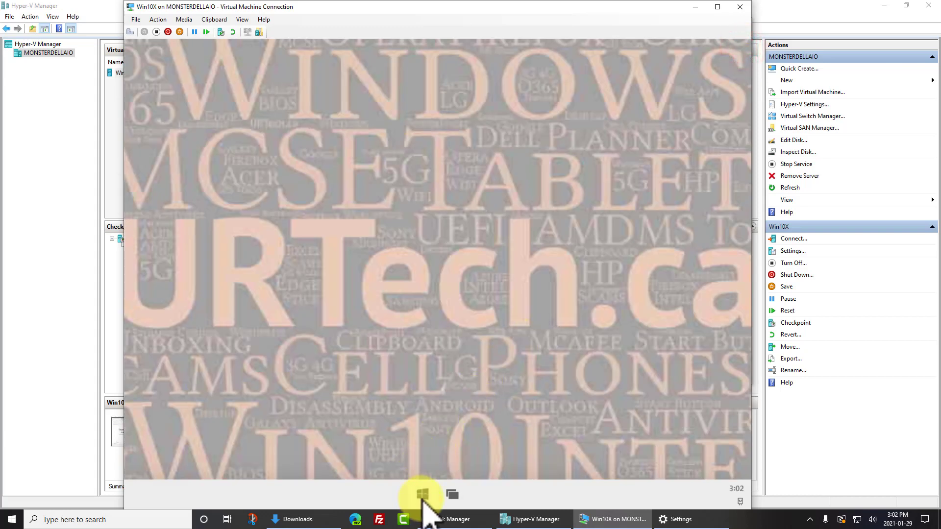
Launch Microsoft Store, search for 'netflix' and install the Netflix app
{"action": "left_click", "coordinate": [422, 495]}
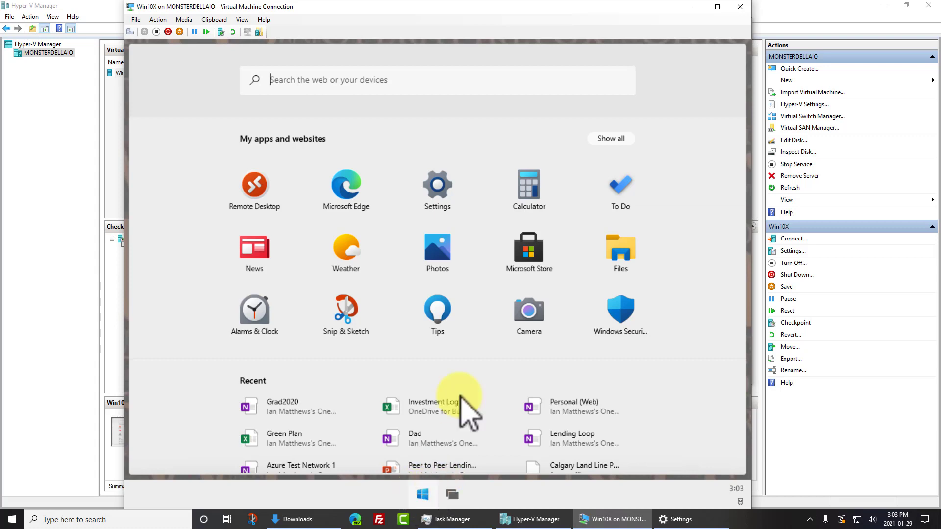
{"action": "left_click", "coordinate": [519, 252]}
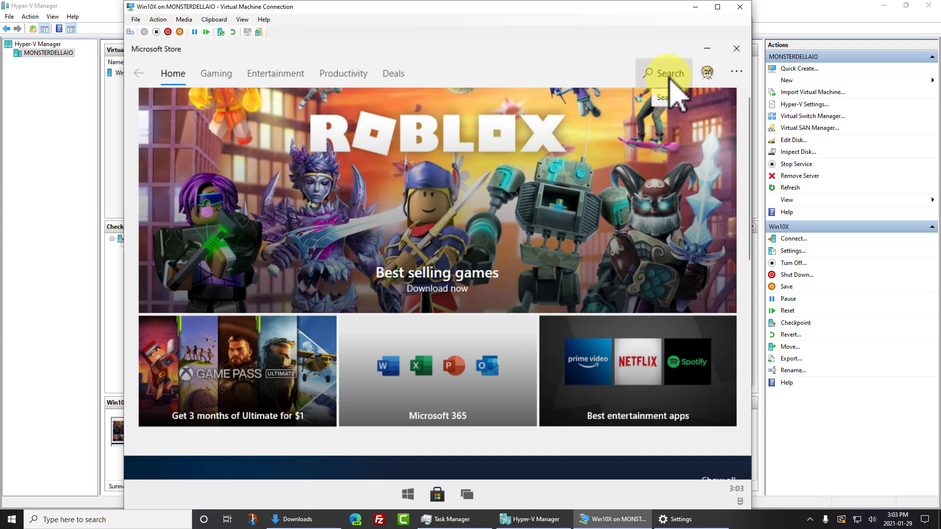
{"action": "left_click", "coordinate": [269, 72]}
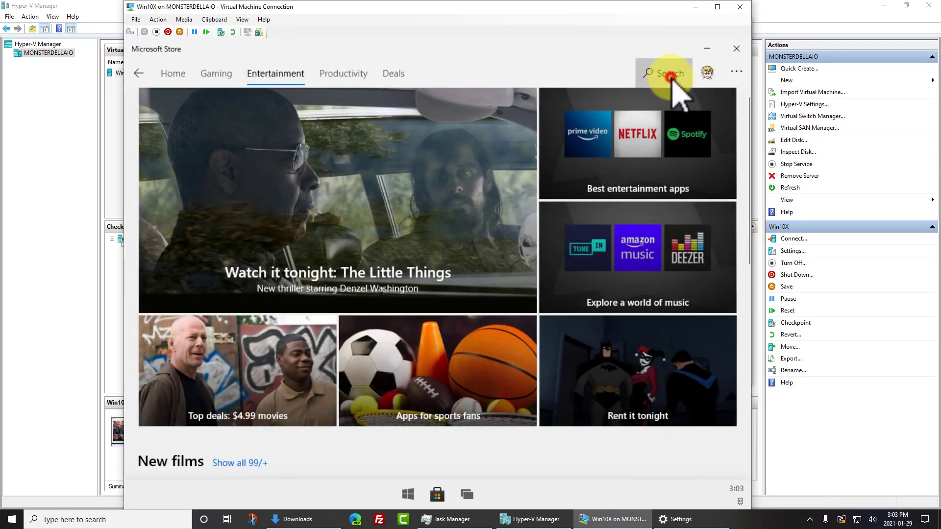
{"action": "left_click", "coordinate": [671, 81]}
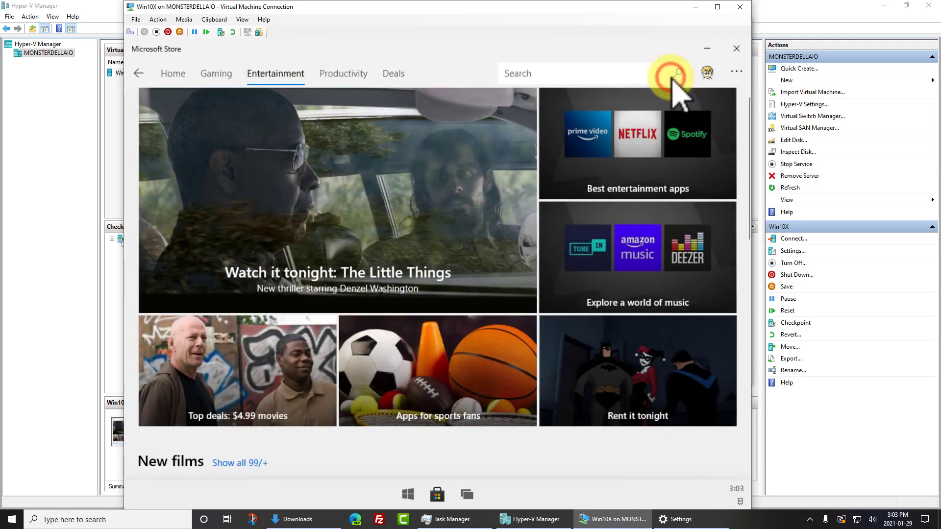
{"action": "left_click", "coordinate": [590, 72]}
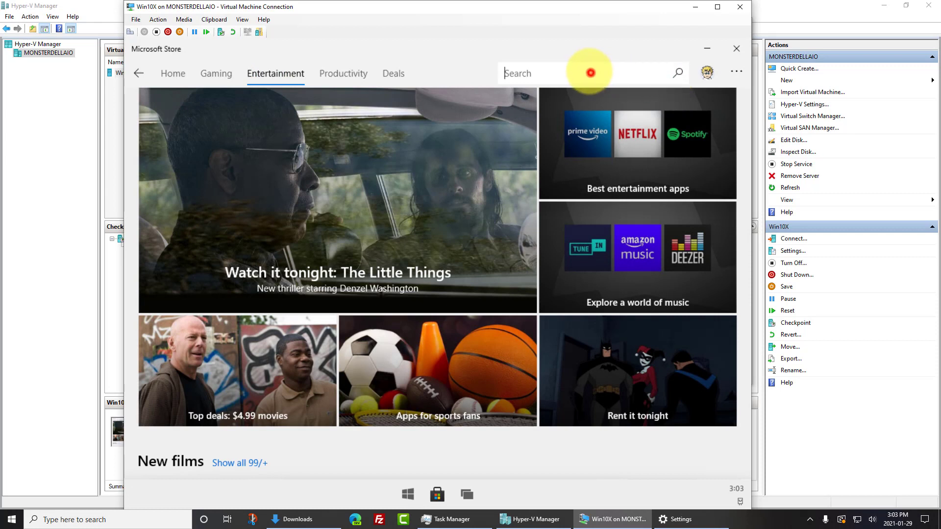
{"action": "type", "text": "neto"}
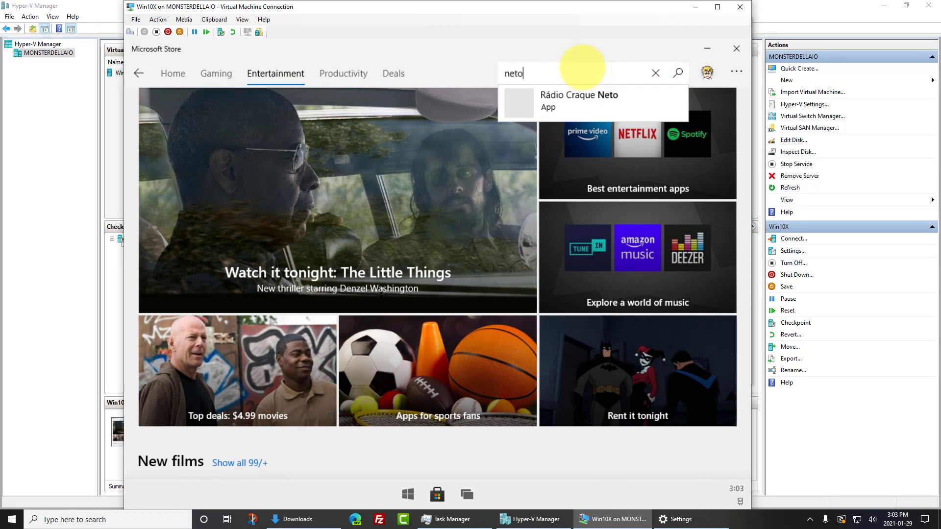
{"action": "key", "text": "BackSpace"}
{"action": "type", "text": "flix"}
{"action": "key", "text": "Return"}
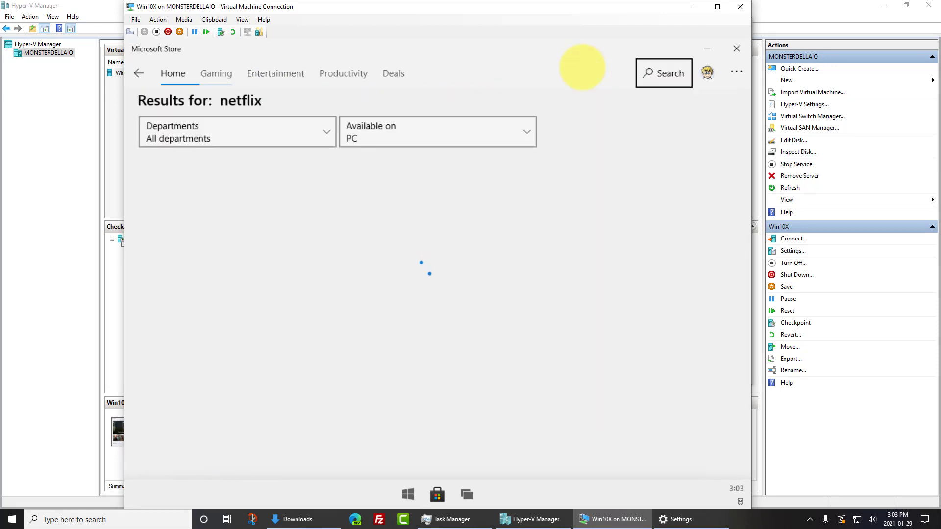
{"action": "left_click", "coordinate": [195, 273]}
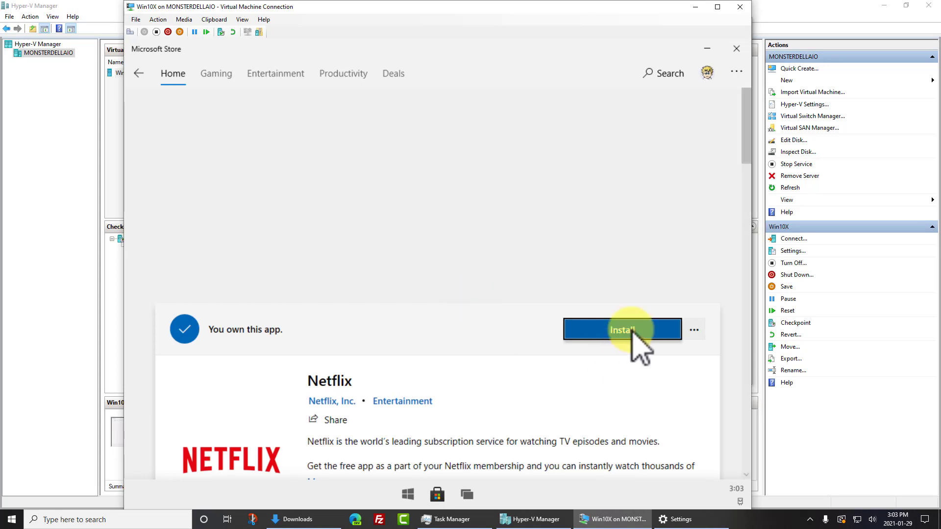
{"action": "left_click", "coordinate": [637, 329]}
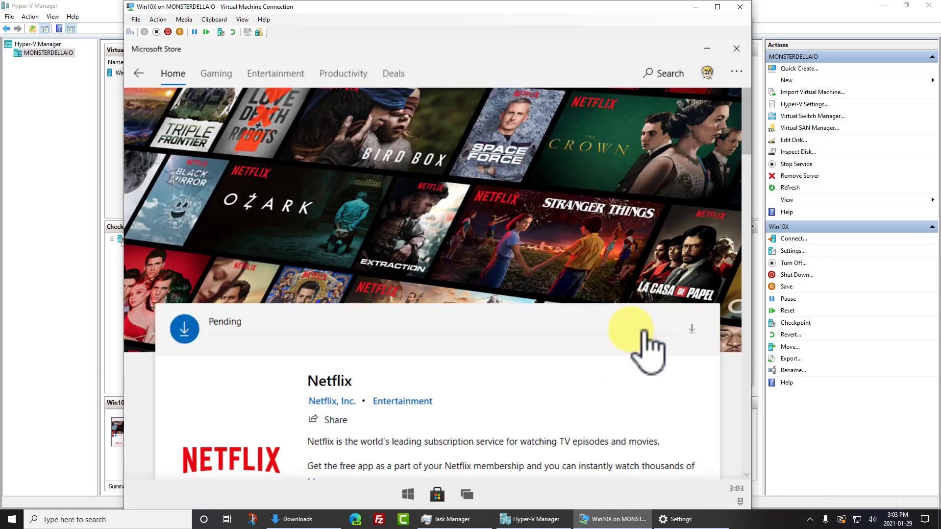
Queue app updates from Downloads and updates, then close the Store
{"action": "left_click", "coordinate": [736, 72]}
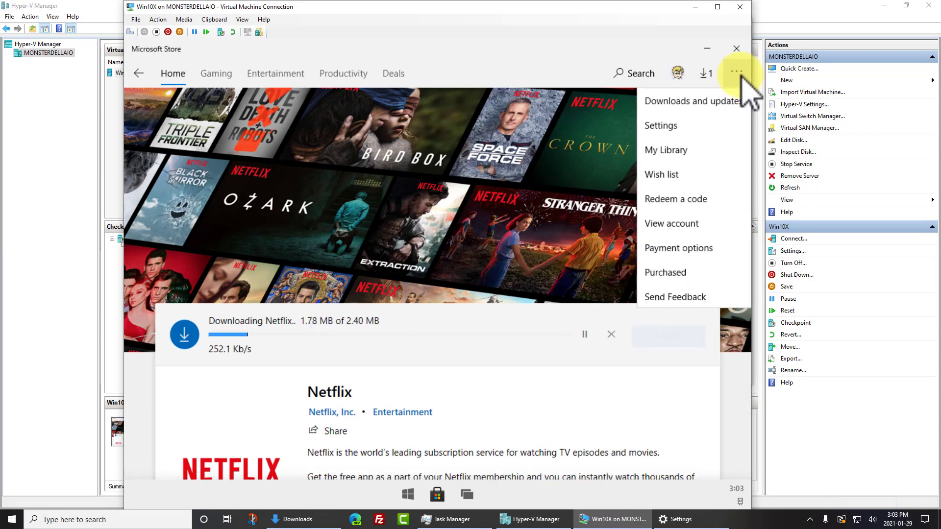
{"action": "left_click", "coordinate": [718, 103]}
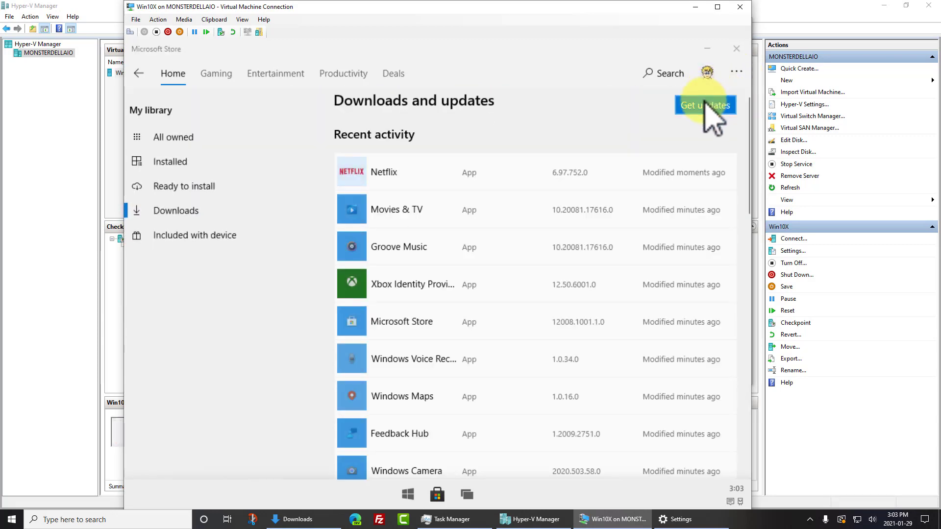
{"action": "left_click", "coordinate": [704, 111]}
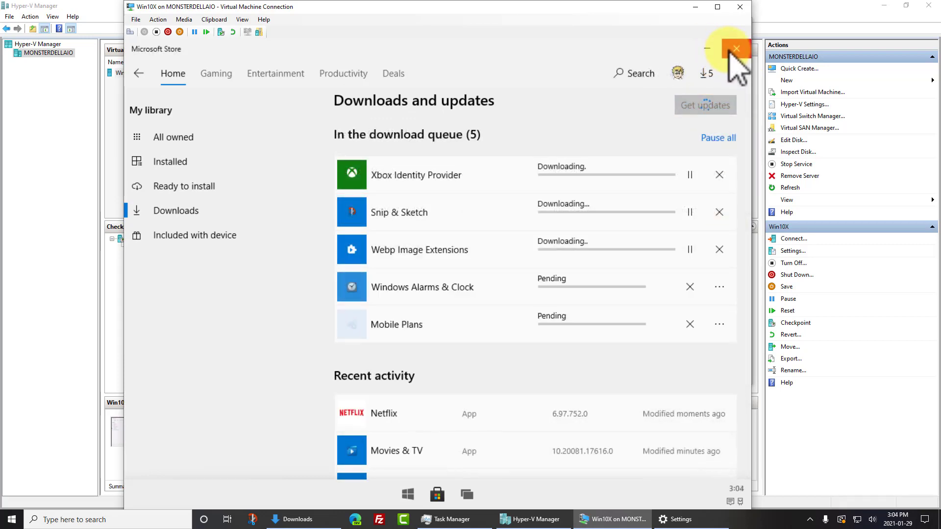
{"action": "left_click", "coordinate": [735, 48]}
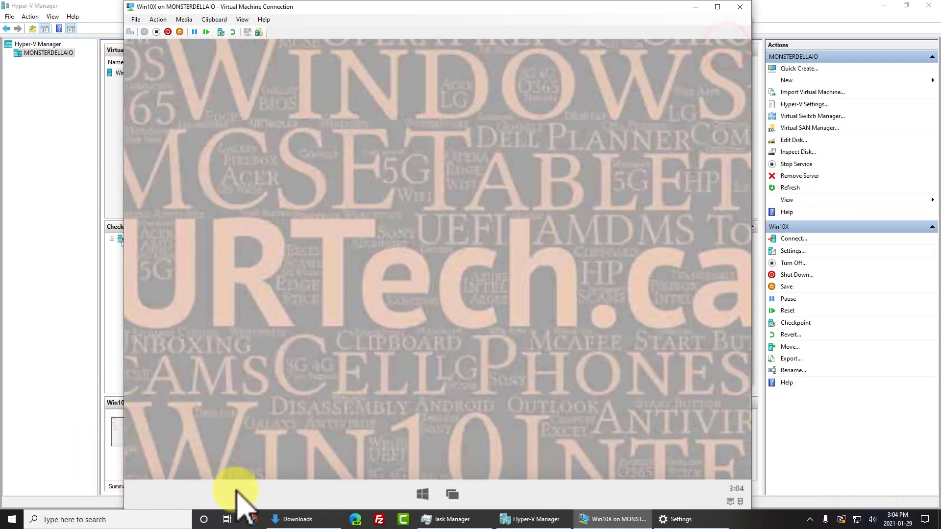
Launch Netflix from a 'netf' launcher search and click GET STARTED
{"action": "left_click", "coordinate": [416, 492]}
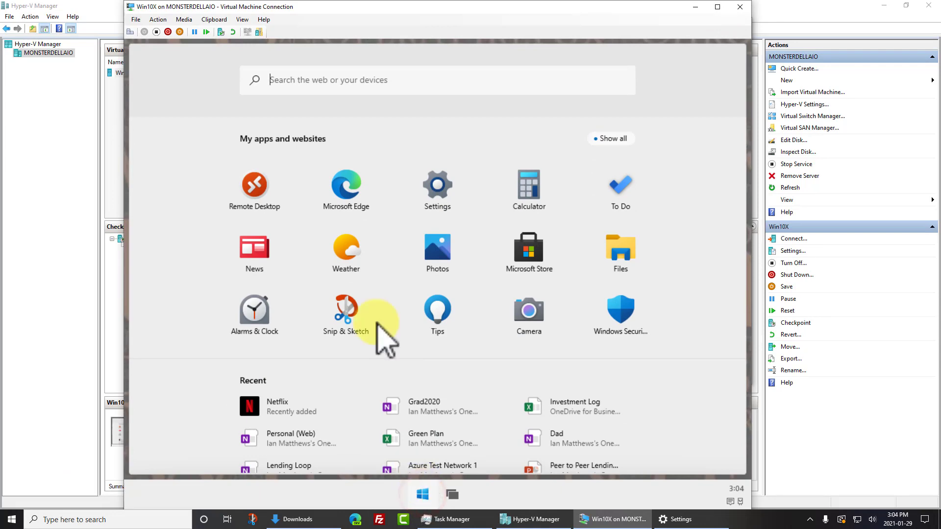
{"action": "left_click", "coordinate": [303, 87]}
{"action": "type", "text": "netf"}
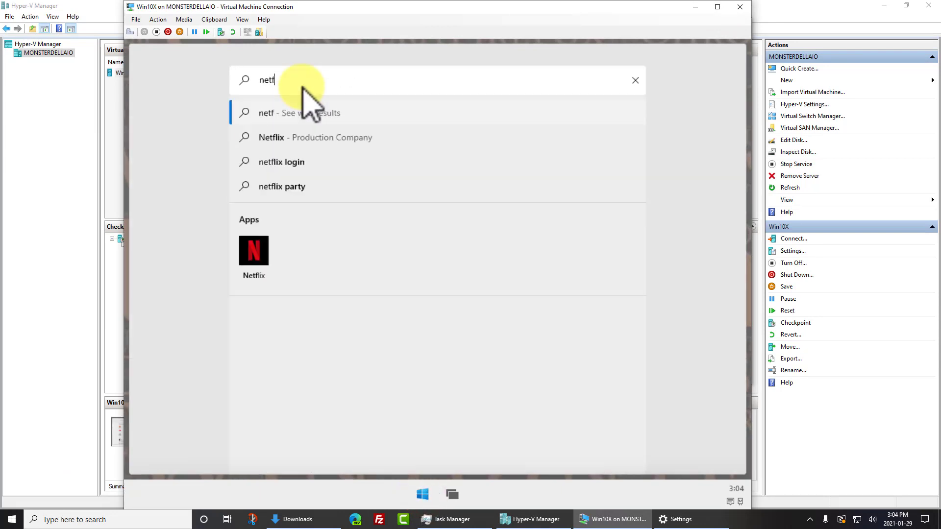
{"action": "left_click", "coordinate": [253, 254]}
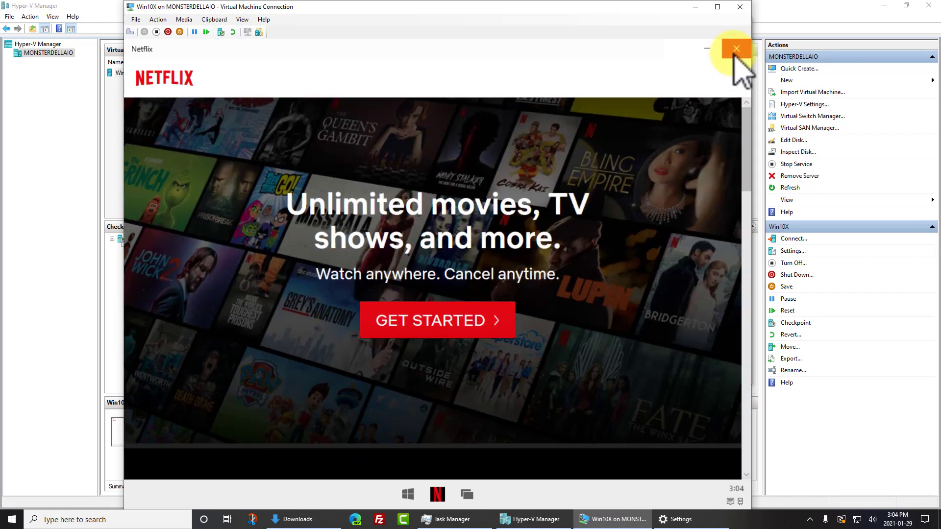
{"action": "left_click", "coordinate": [479, 319]}
Close Netflix and open the recent Grad2020 notebook from the launcher
{"action": "left_click", "coordinate": [736, 48]}
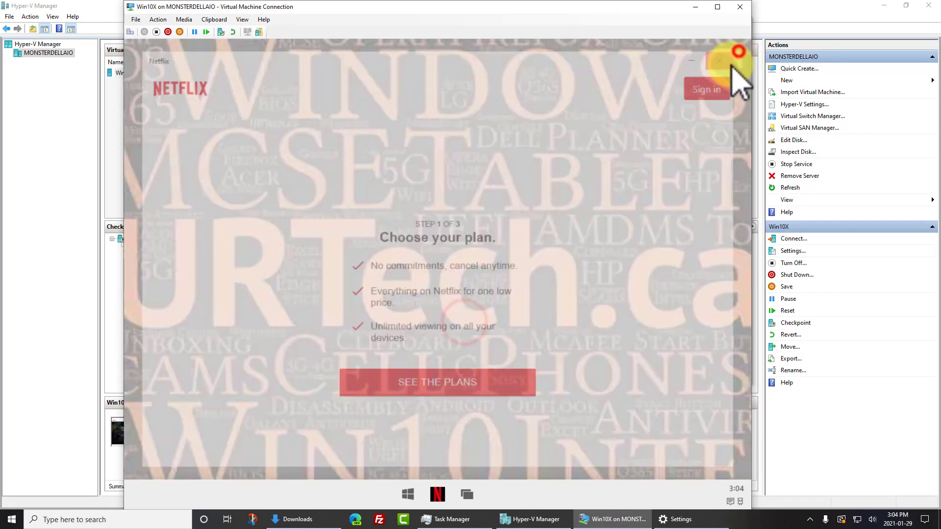
{"action": "left_click", "coordinate": [422, 494]}
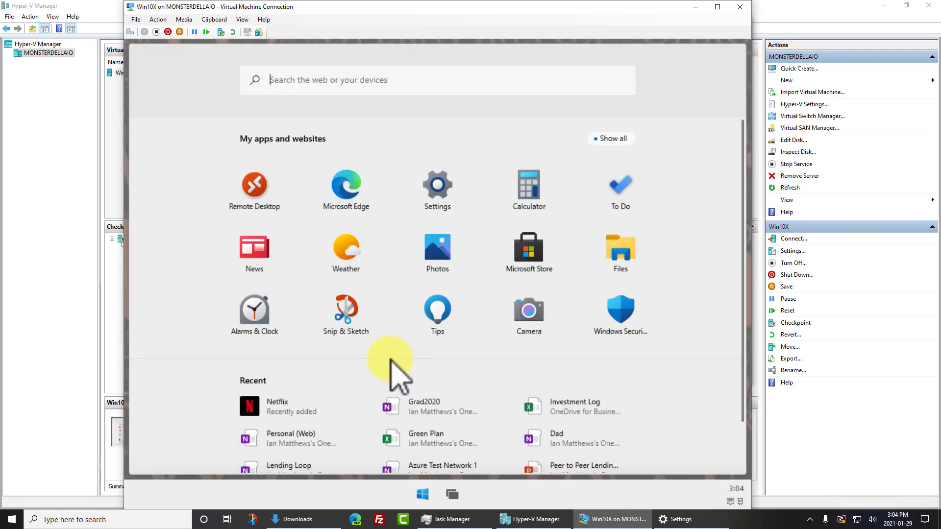
{"action": "left_click", "coordinate": [422, 407]}
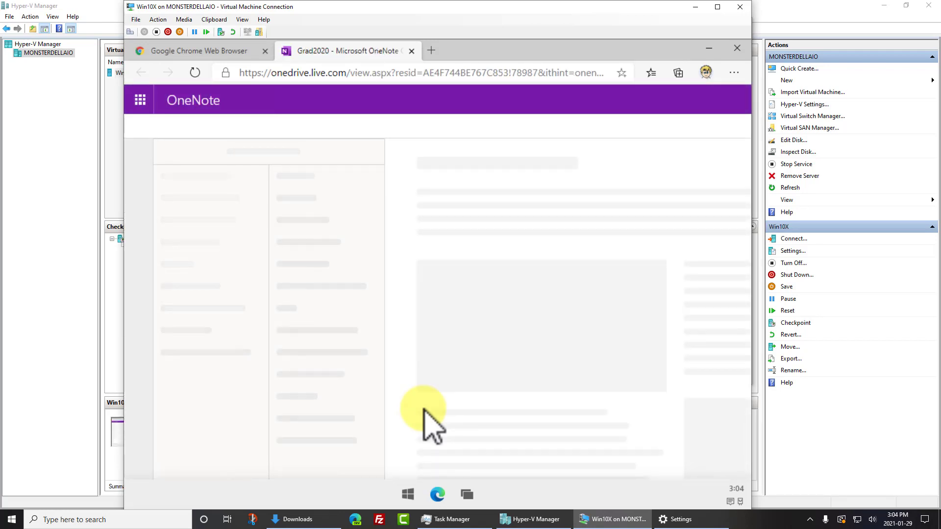
Close the Google Chrome download tab and open a blank new tab
{"action": "left_click", "coordinate": [265, 51]}
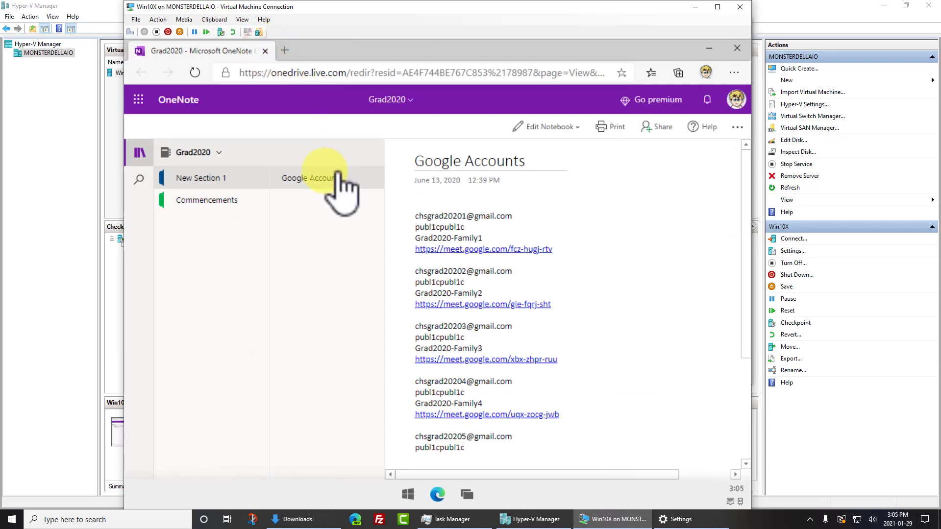
{"action": "left_click", "coordinate": [284, 49]}
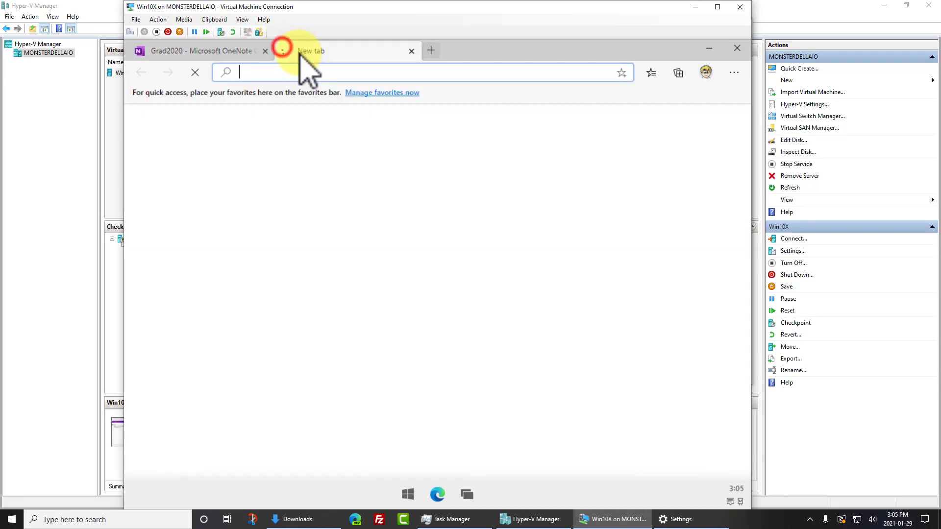
Load portal.office.com to reach the Microsoft 365 Office home page
{"action": "type", "text": "porta"}
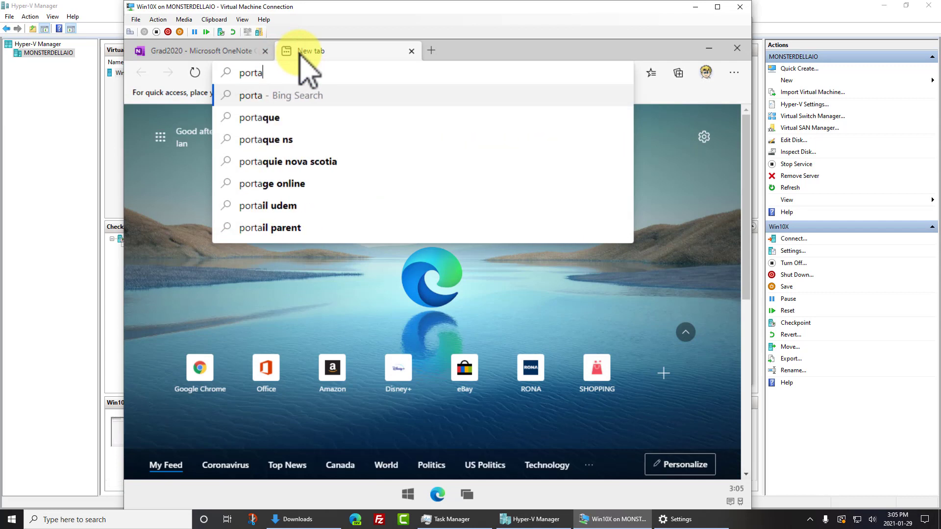
{"action": "type", "text": "l.office.co"}
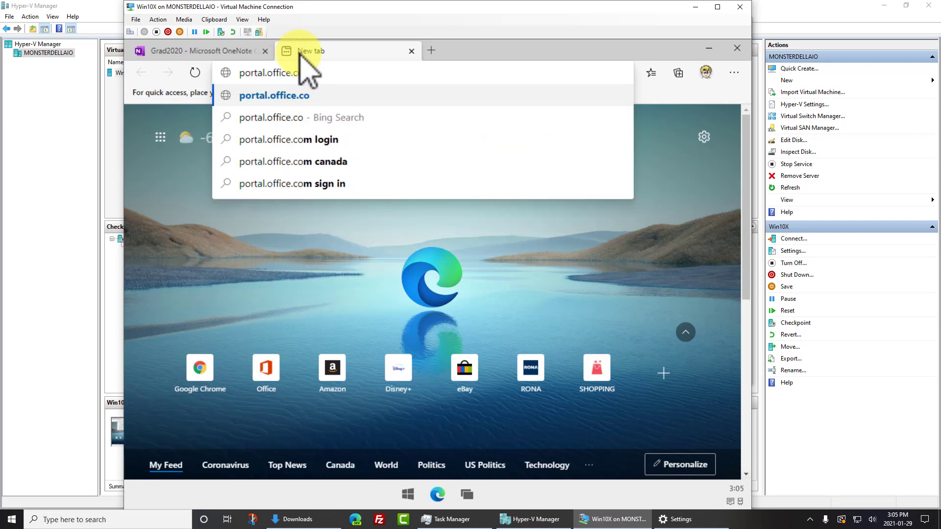
{"action": "type", "text": "m"}
{"action": "key", "text": "Return"}
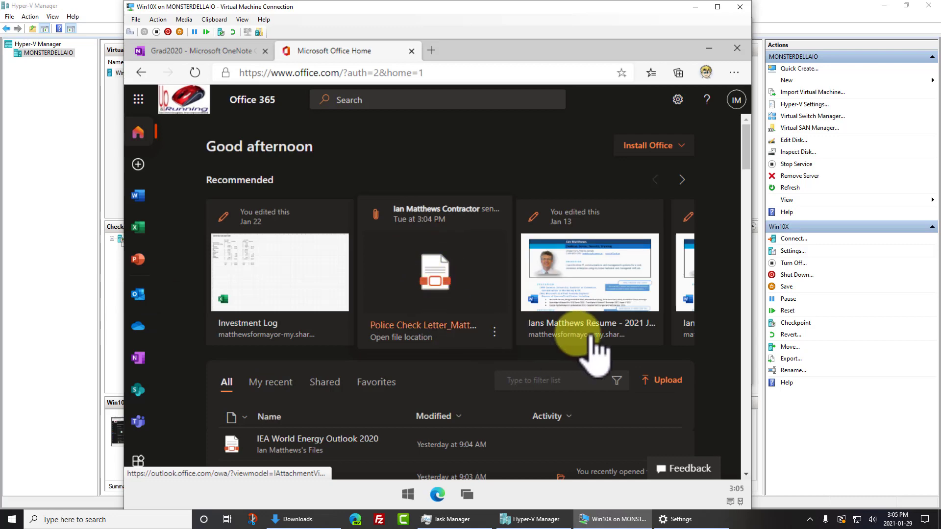
{"action": "scroll", "coordinate": [495, 404], "scroll_direction": "down", "scroll_amount": 5}
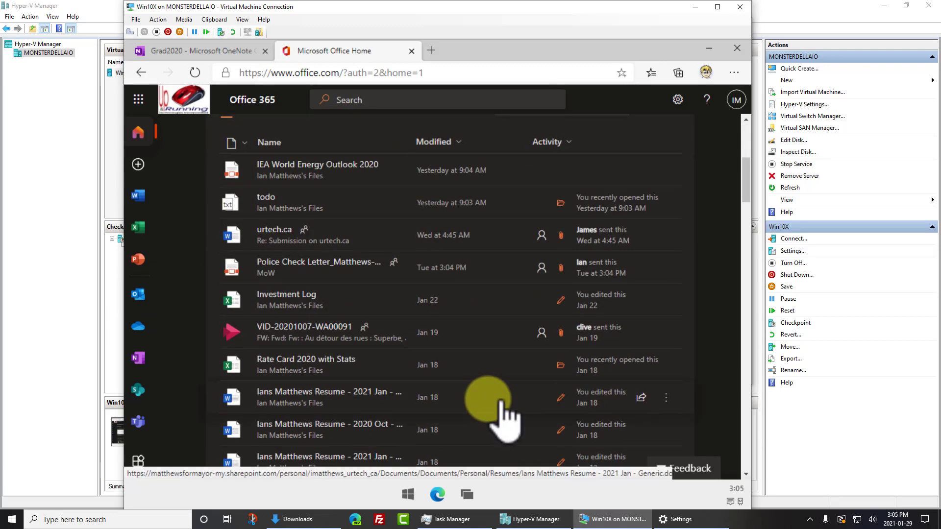
{"action": "scroll", "coordinate": [544, 407], "scroll_direction": "up", "scroll_amount": 5}
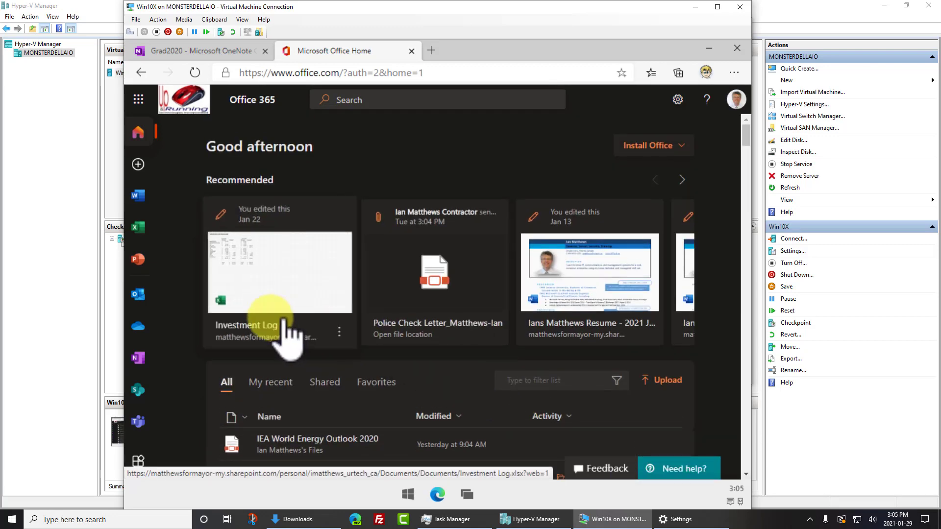
Switch to the Excel start page, create a new blank workbook, and close the YouTube tab
{"action": "left_click", "coordinate": [142, 259]}
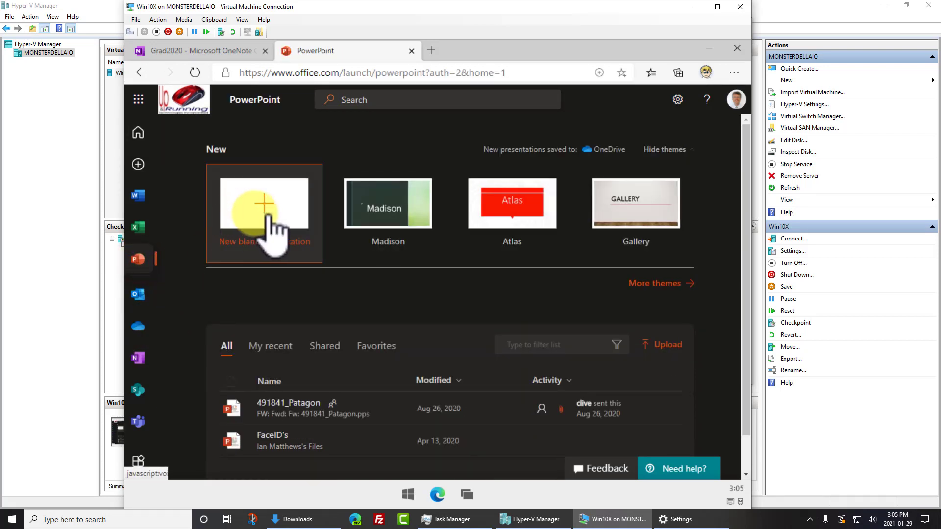
{"action": "left_click", "coordinate": [138, 227]}
{"action": "left_click", "coordinate": [263, 217]}
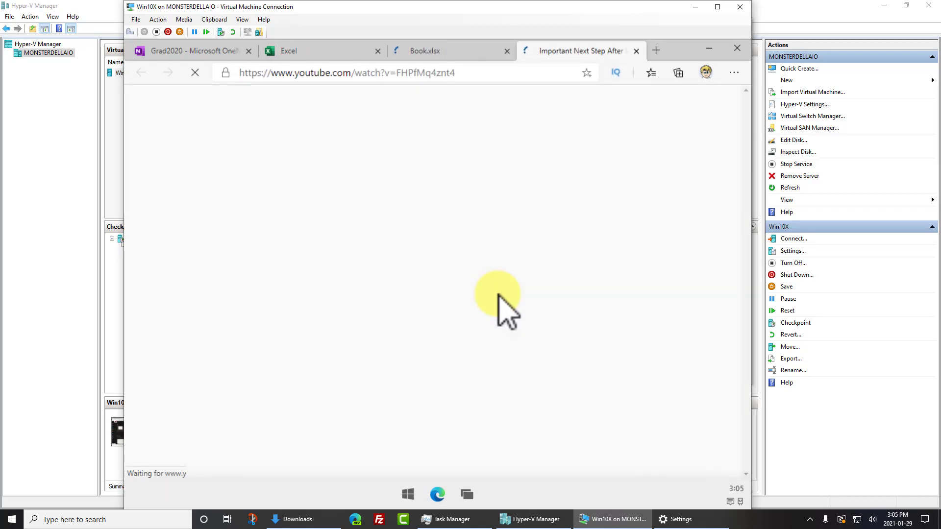
{"action": "left_click", "coordinate": [636, 51]}
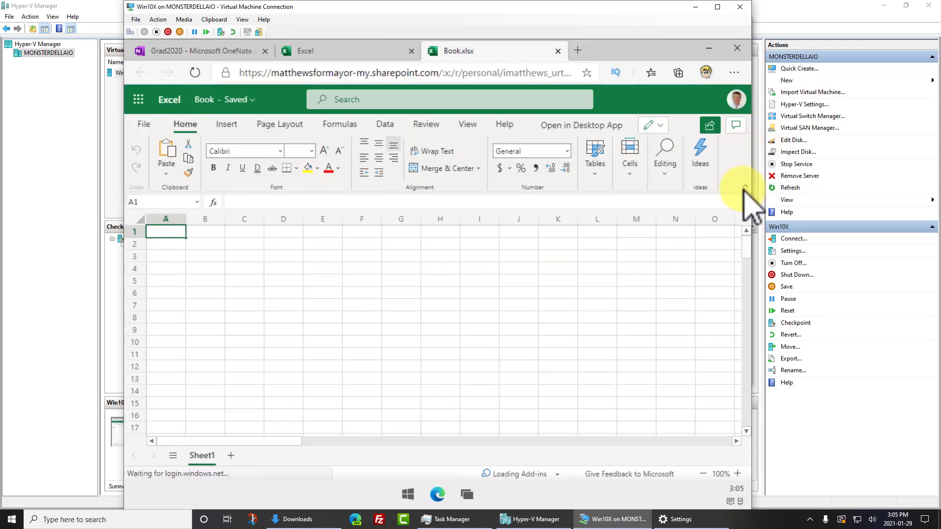
Give Book.xlsx the simplified single-line ribbon, then snap the Edge window to the screen's right half
{"action": "left_click", "coordinate": [743, 186]}
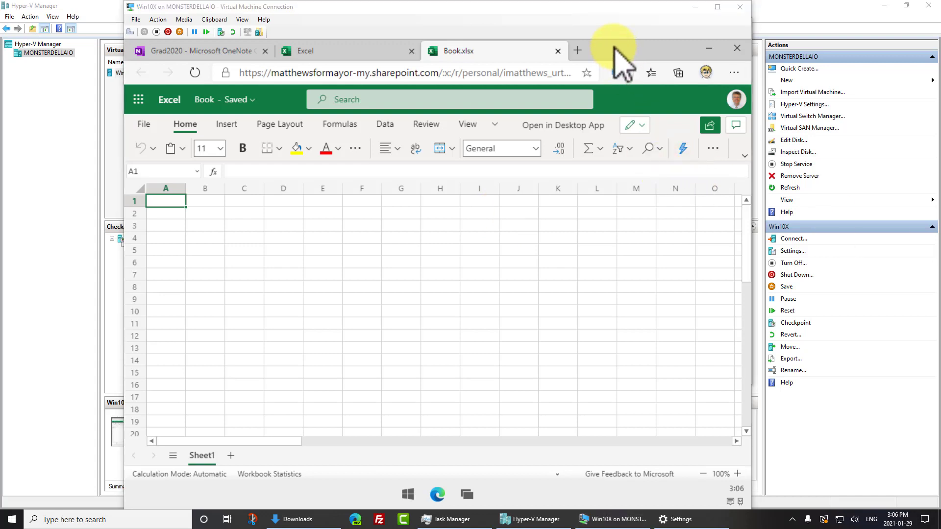
{"action": "left_click", "coordinate": [603, 43]}
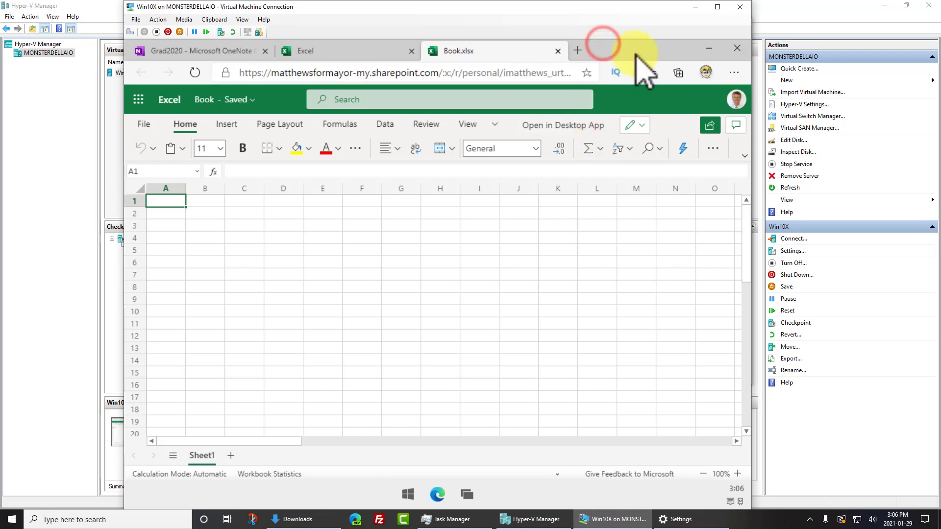
{"action": "left_click_drag", "start_coordinate": [652, 46], "coordinate": [666, 130]}
{"action": "left_click_drag", "start_coordinate": [652, 54], "coordinate": [126, 378]}
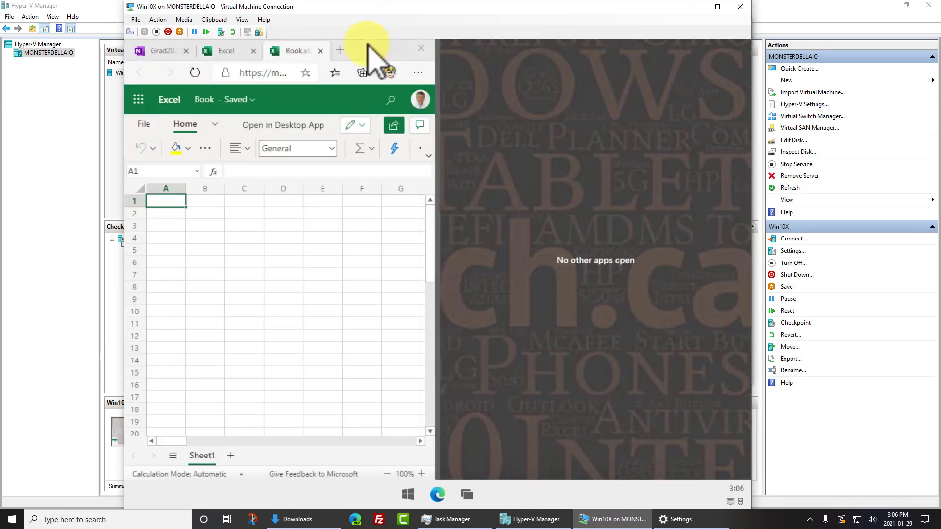
{"action": "double_click", "coordinate": [365, 48]}
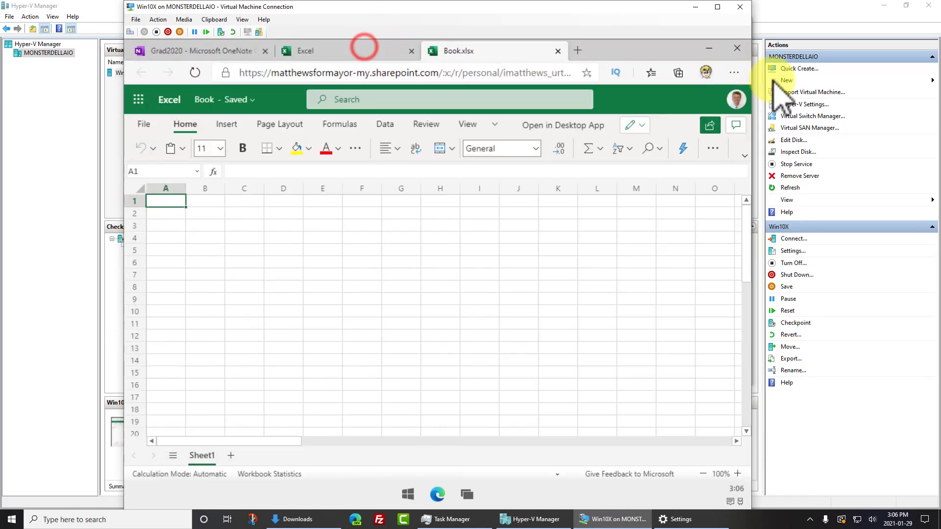
{"action": "left_click_drag", "start_coordinate": [641, 45], "coordinate": [875, 205]}
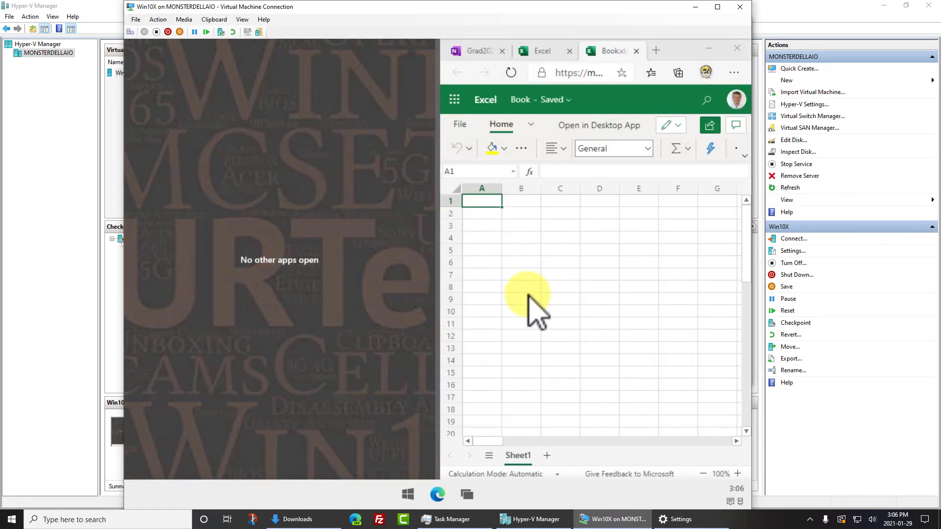
Launch Snip & Sketch and News from Win10X's app launcher, then reopen the launcher
{"action": "left_click", "coordinate": [408, 494]}
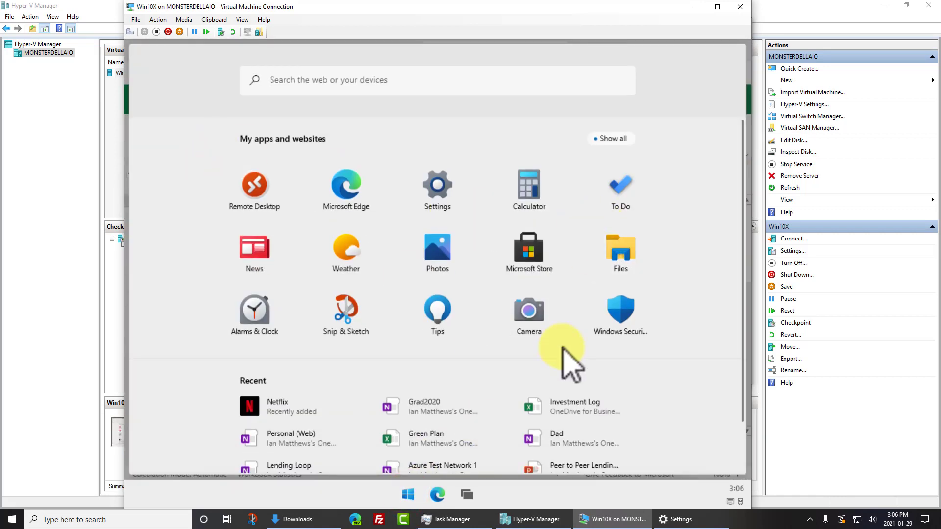
{"action": "left_click", "coordinate": [345, 311]}
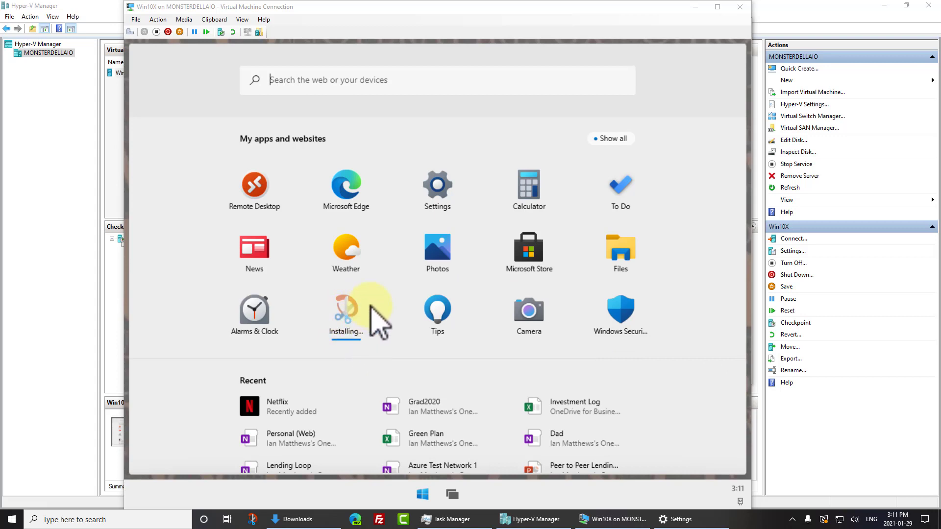
{"action": "left_click", "coordinate": [260, 251]}
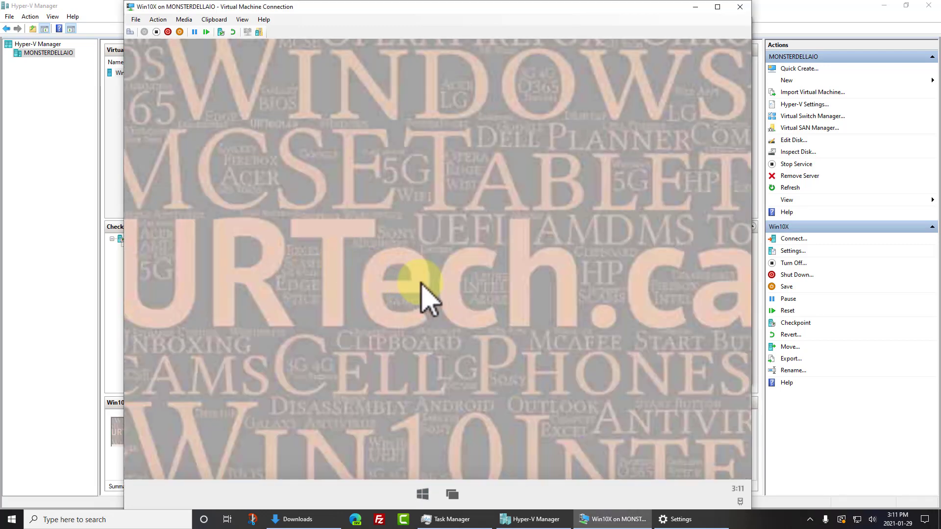
{"action": "left_click", "coordinate": [423, 494]}
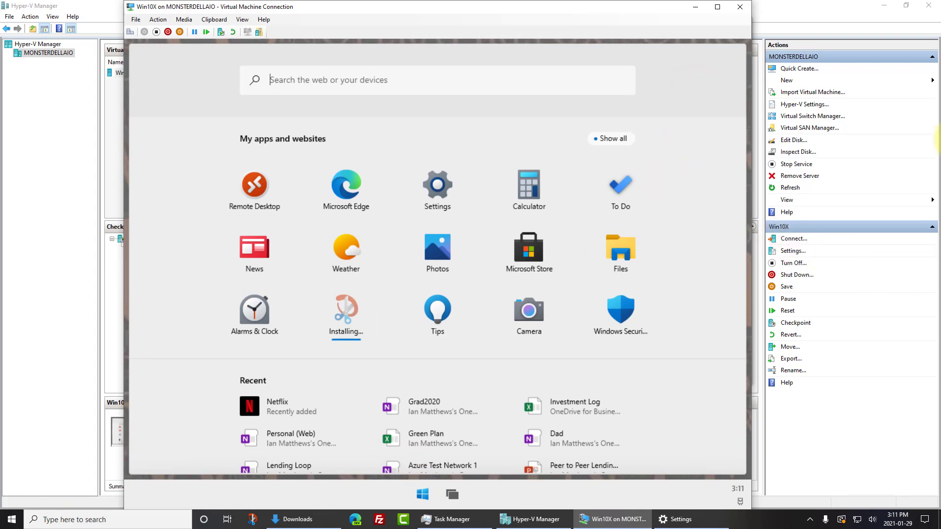
Toggle Compose Mode on and off in Quick settings, then cancel the screen-lock prompt
{"action": "left_click", "coordinate": [421, 494]}
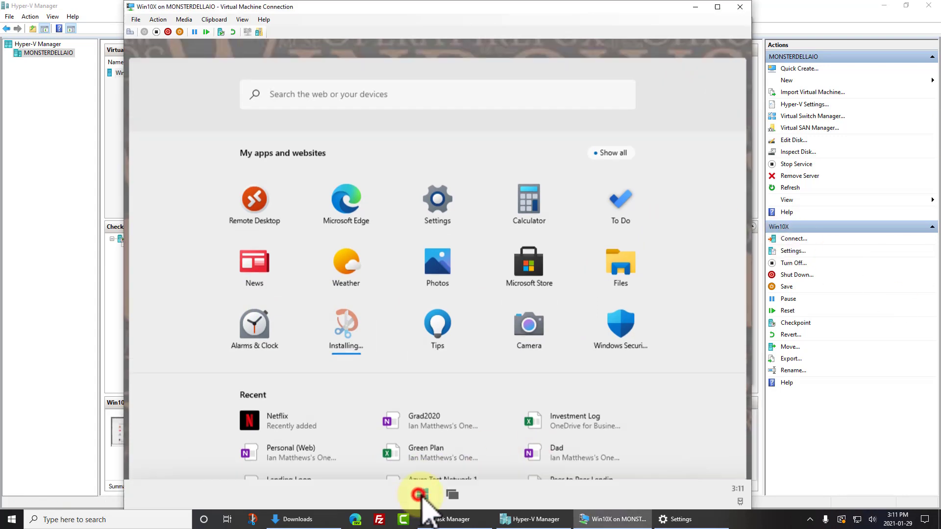
{"action": "left_click", "coordinate": [737, 491]}
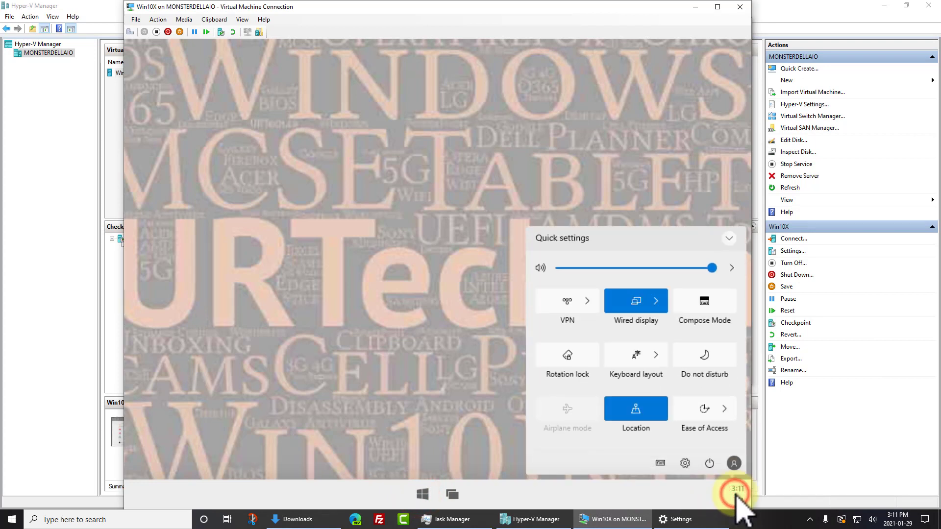
{"action": "left_click", "coordinate": [716, 300]}
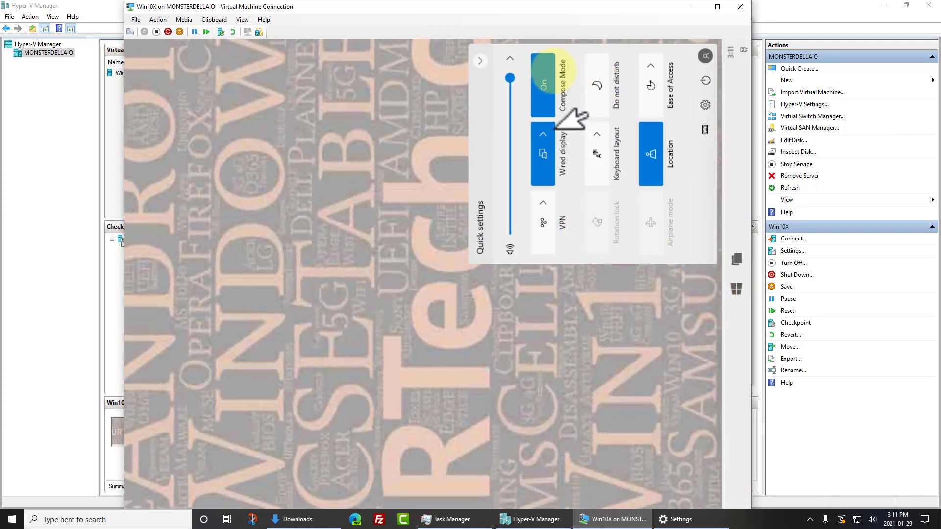
{"action": "left_click", "coordinate": [545, 71]}
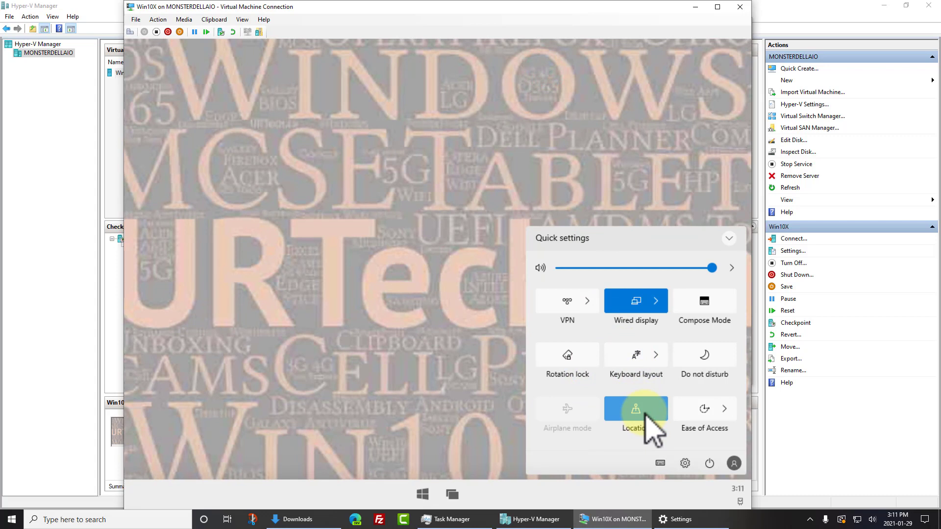
{"action": "left_click", "coordinate": [734, 463]}
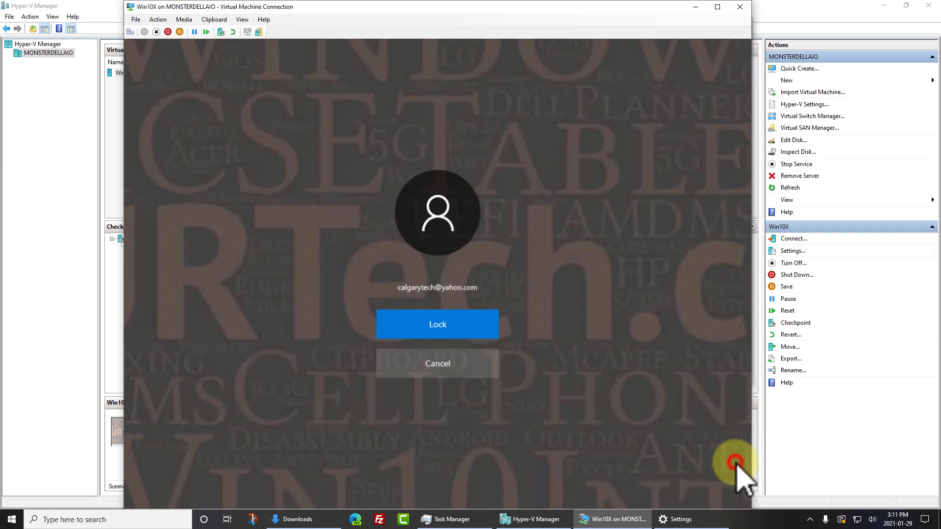
{"action": "left_click", "coordinate": [442, 363]}
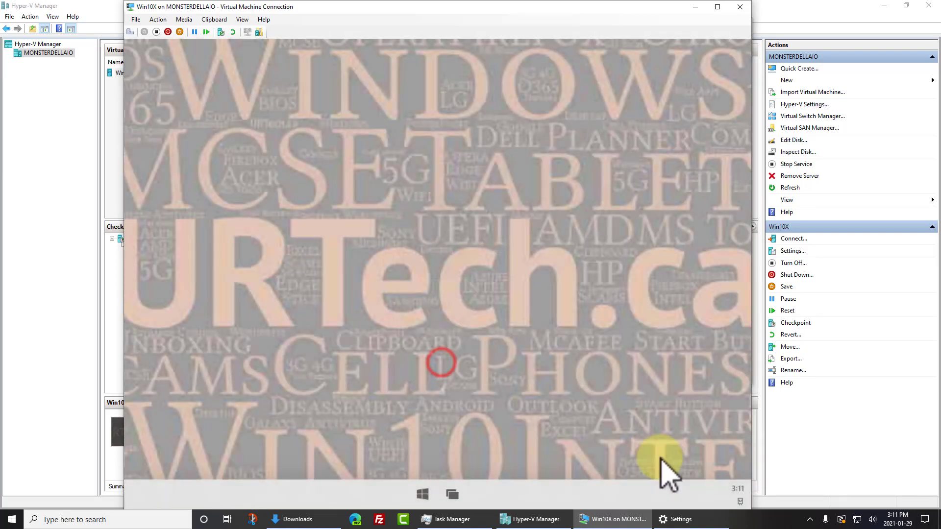
Bring up the VM's Shut down / Restart power prompt from Quick settings
{"action": "left_click", "coordinate": [741, 500]}
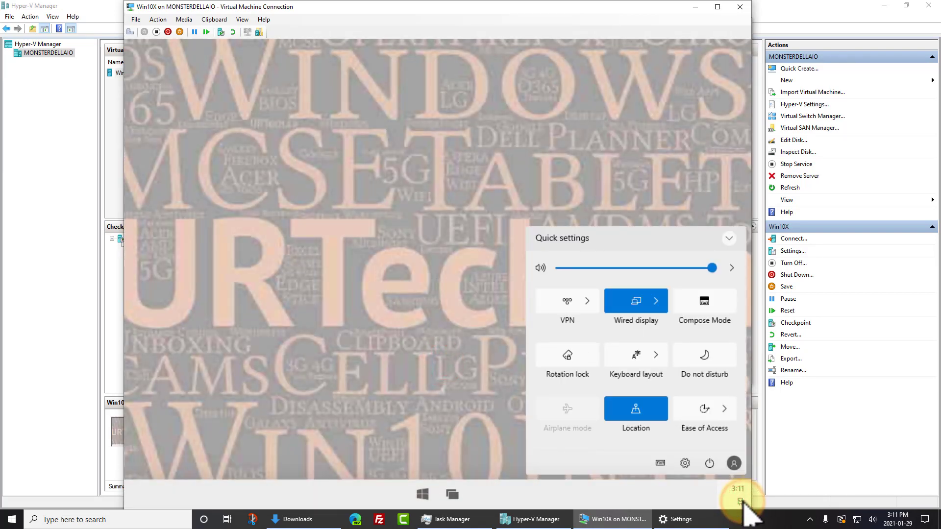
{"action": "left_click", "coordinate": [422, 495]}
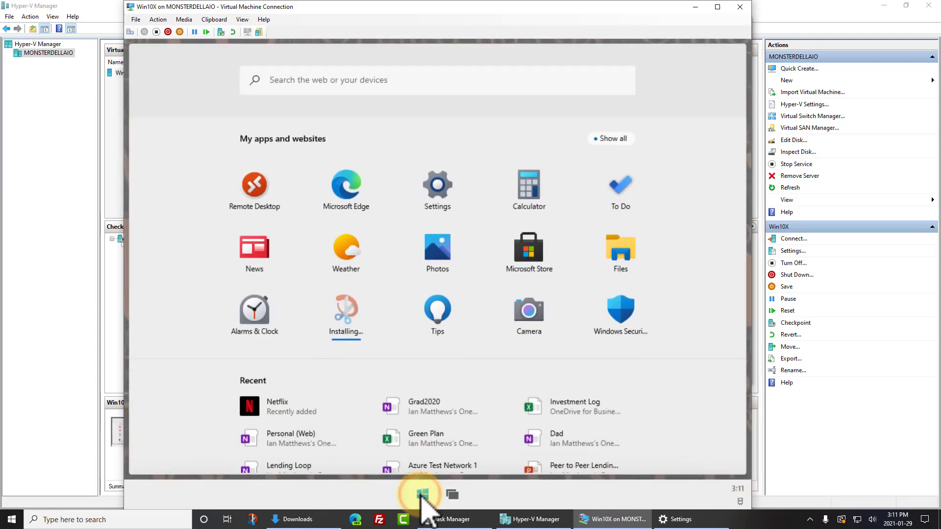
{"action": "left_click", "coordinate": [422, 495]}
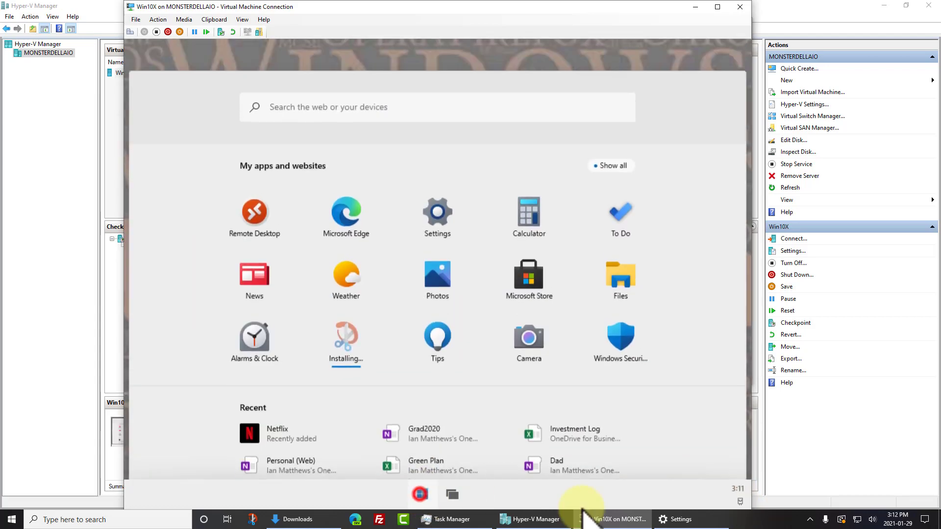
{"action": "left_click", "coordinate": [736, 490]}
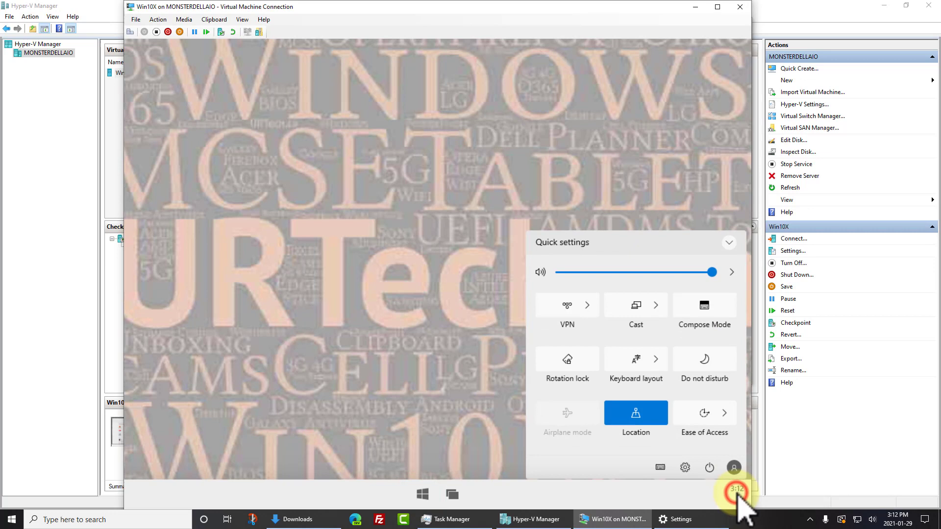
{"action": "left_click", "coordinate": [710, 463]}
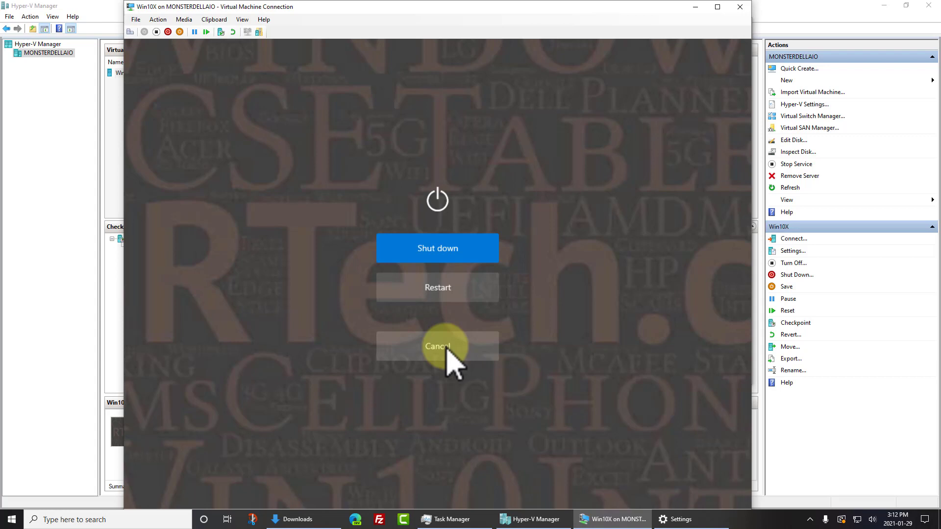
Restart Win10X, then force it off with Turn Off and start it again
{"action": "left_click", "coordinate": [457, 288]}
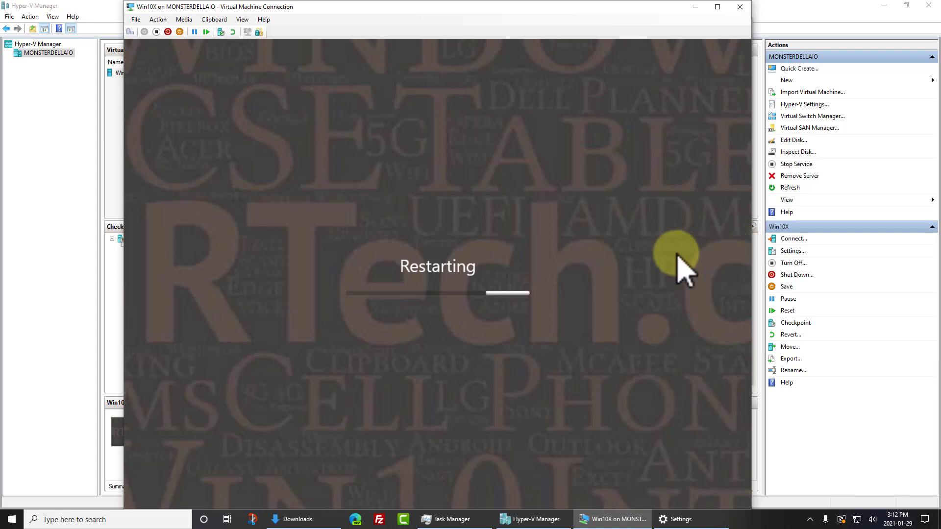
{"action": "left_click_drag", "start_coordinate": [405, 9], "coordinate": [406, 10]}
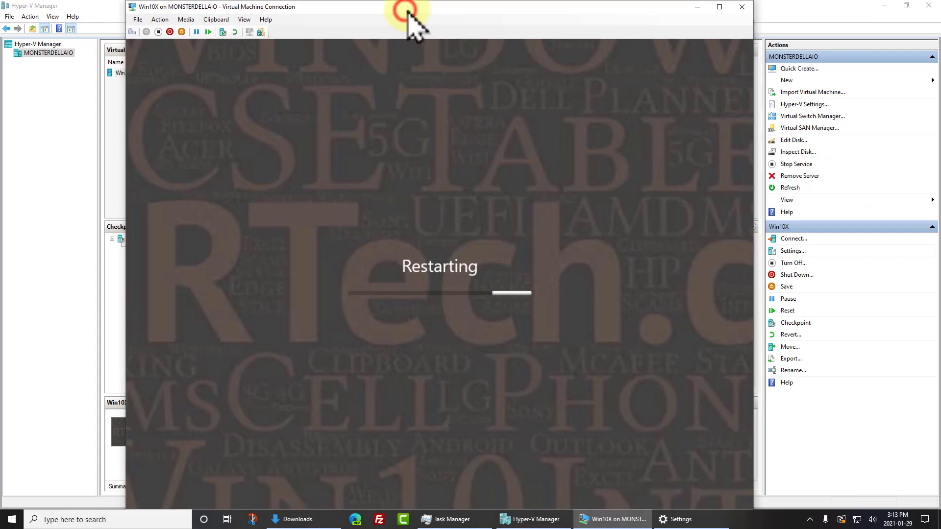
{"action": "left_click", "coordinate": [158, 32]}
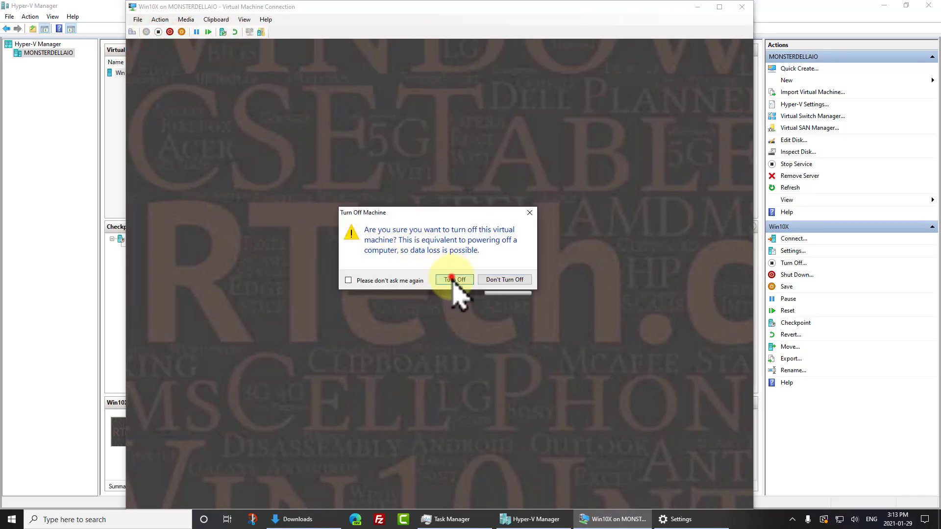
{"action": "left_click", "coordinate": [453, 279]}
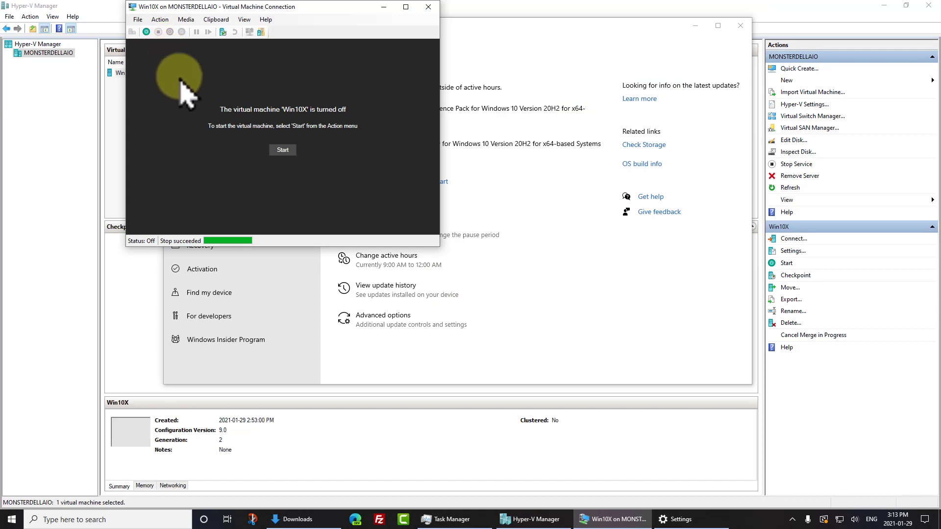
{"action": "left_click", "coordinate": [284, 150]}
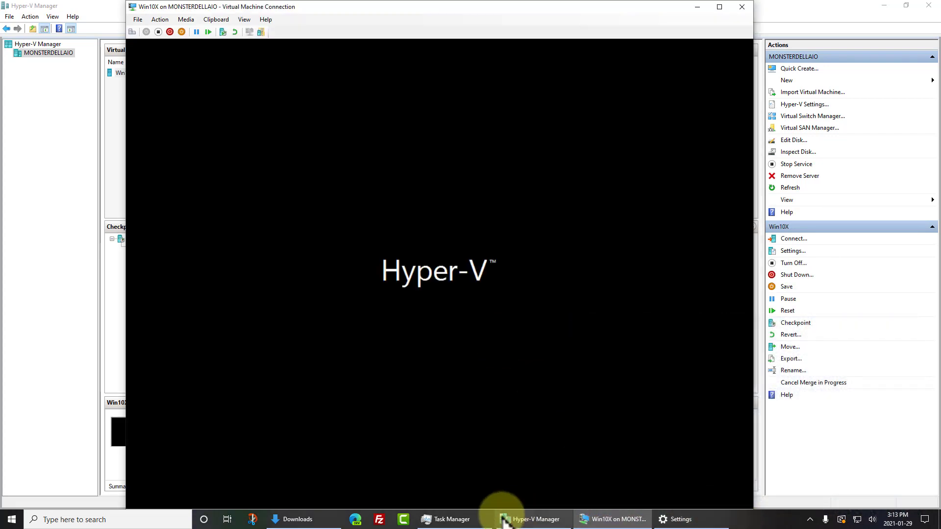
Sort Task Manager's processes by memory, largest first, then sign in to the Win10X VM
{"action": "left_click", "coordinate": [451, 519]}
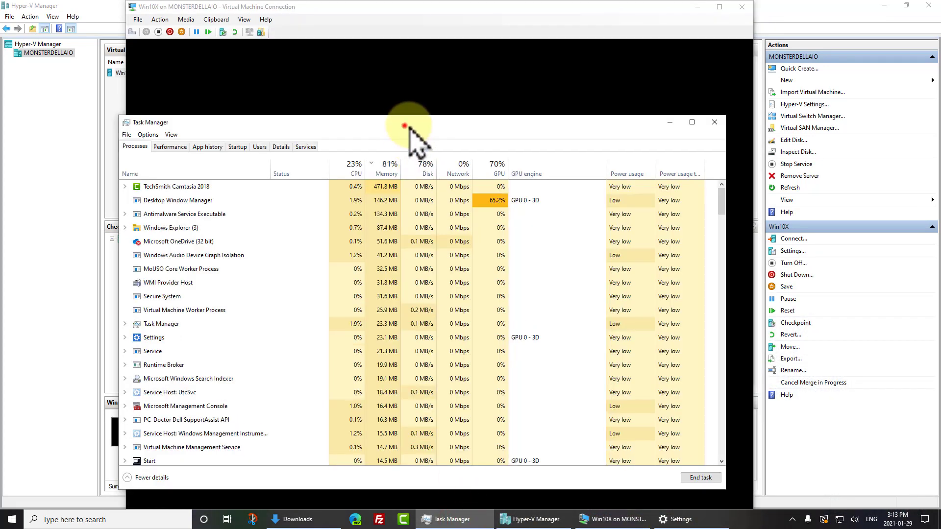
{"action": "left_click_drag", "start_coordinate": [409, 128], "coordinate": [643, 68]}
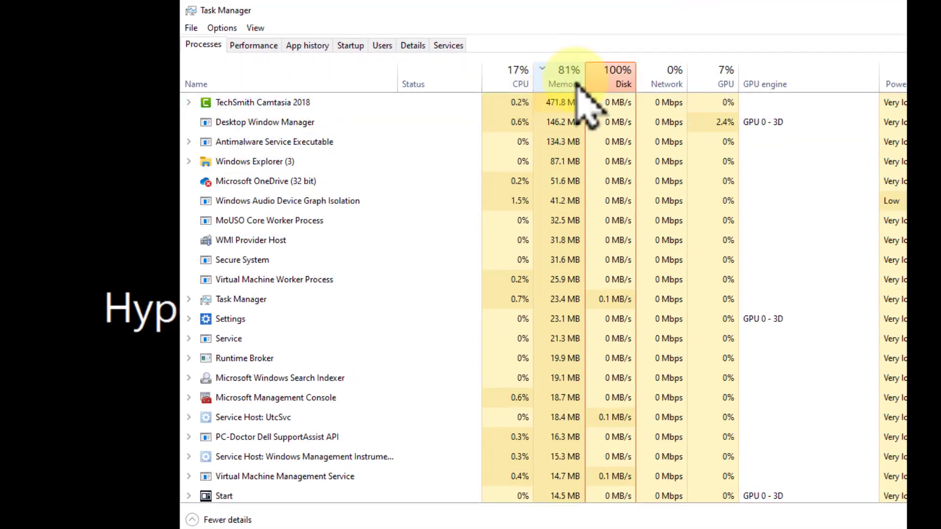
{"action": "left_click", "coordinate": [569, 80]}
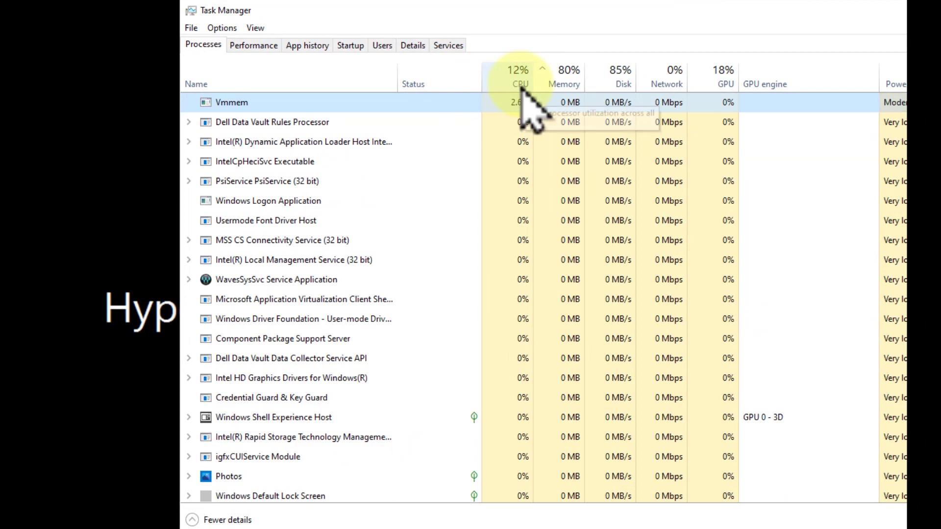
{"action": "left_click", "coordinate": [569, 82]}
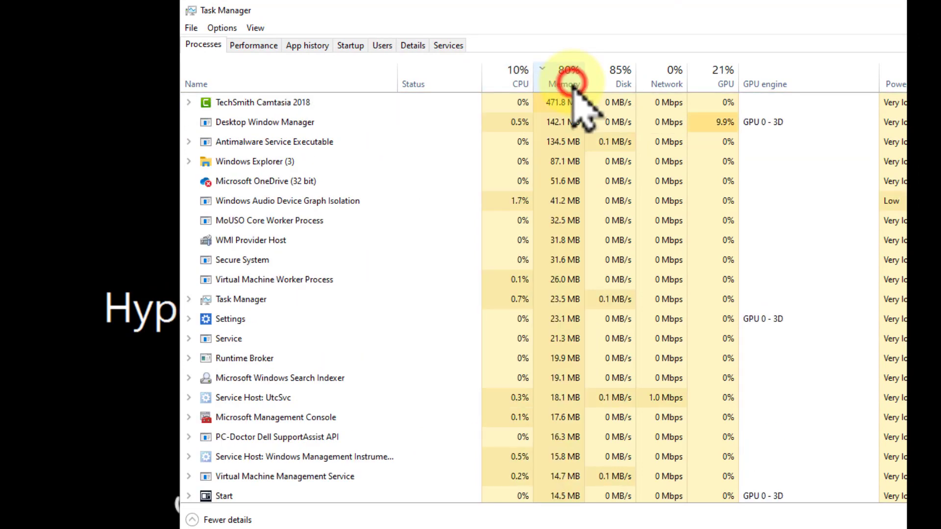
{"action": "left_click", "coordinate": [570, 82]}
{"action": "left_click", "coordinate": [570, 83]}
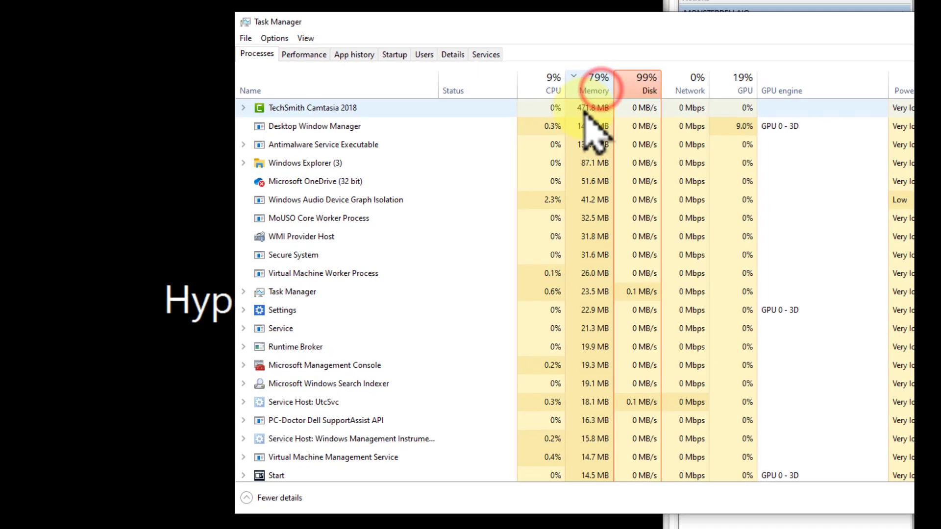
{"action": "left_click", "coordinate": [595, 84]}
{"action": "left_click", "coordinate": [595, 84]}
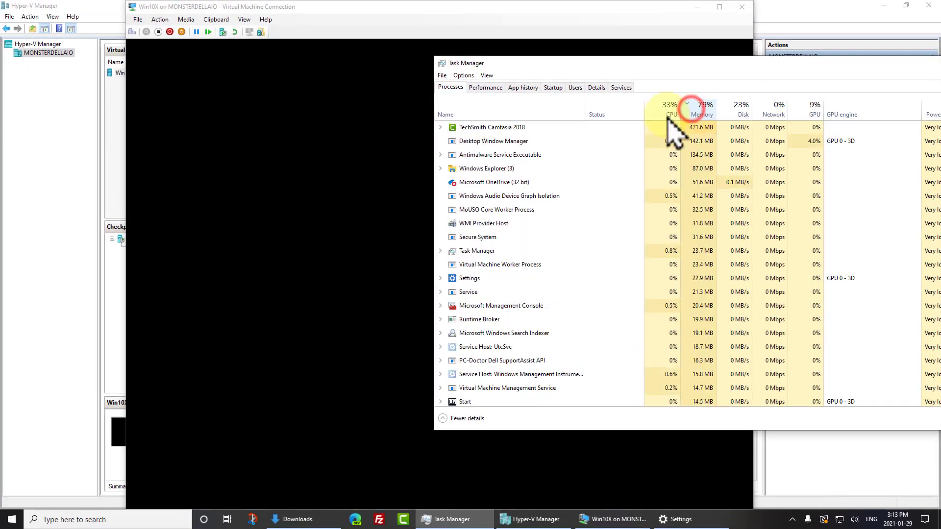
{"action": "left_click_drag", "start_coordinate": [555, 61], "coordinate": [940, 77]}
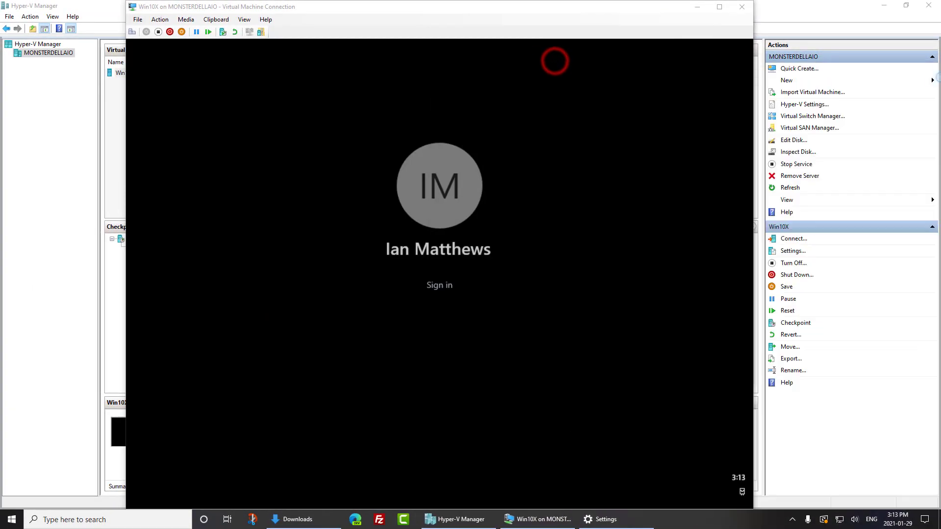
{"action": "left_click", "coordinate": [443, 289]}
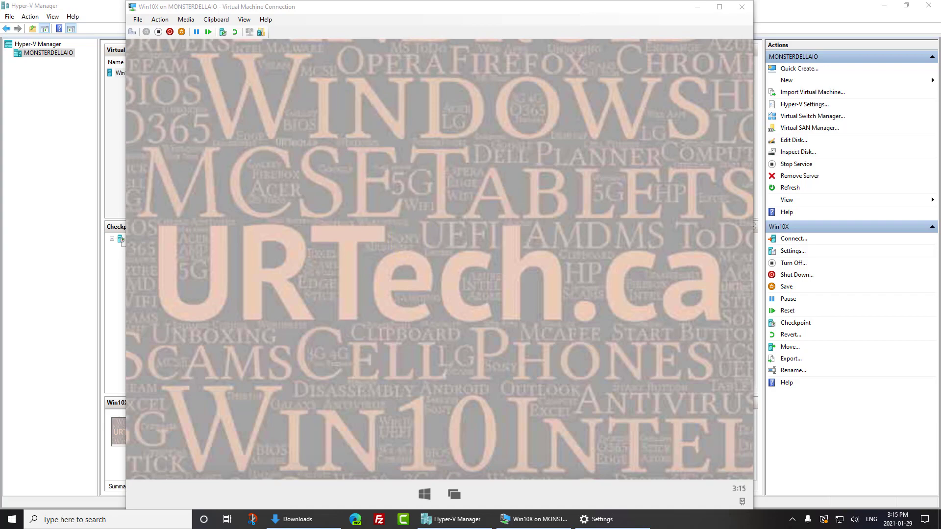
In Task Manager, expand Virtual Machine Management Service and select its Vmmem process
{"action": "key", "text": "ctrl+shift+Escape"}
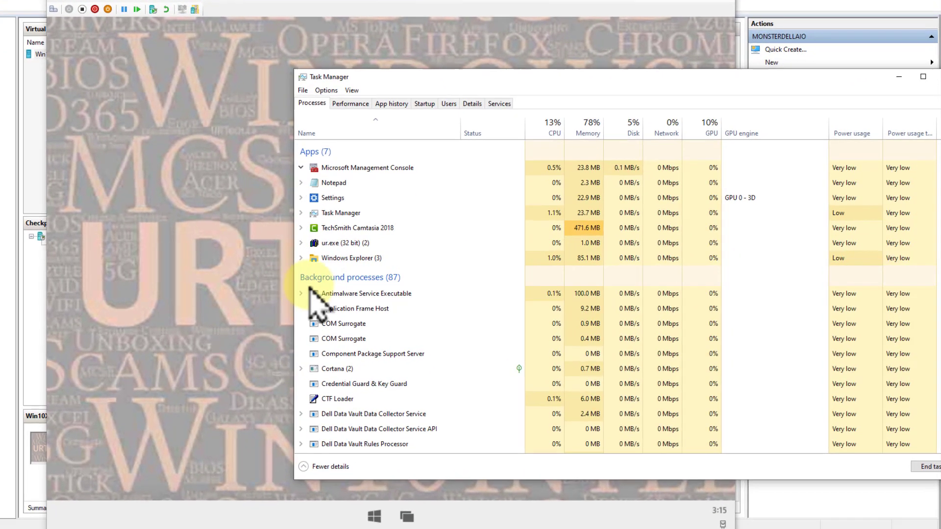
{"action": "scroll", "coordinate": [336, 308], "scroll_direction": "down", "scroll_amount": 2}
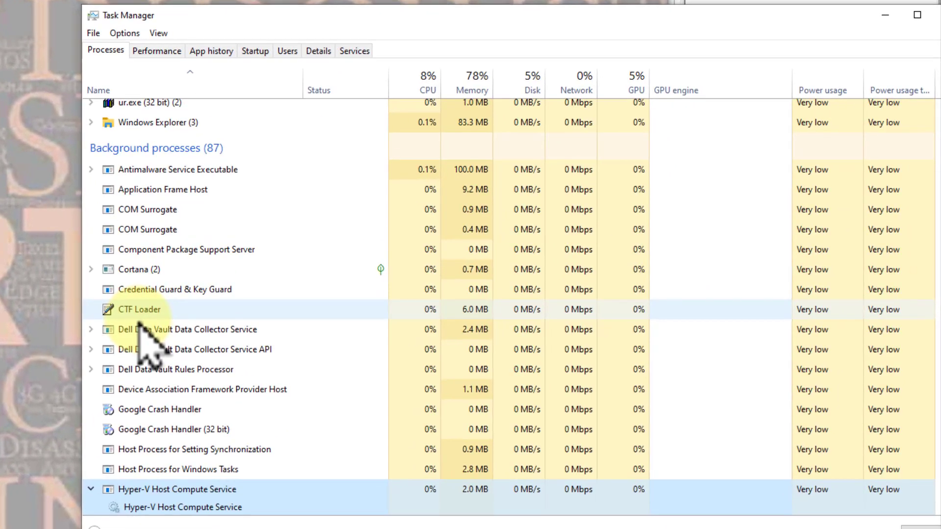
{"action": "scroll", "coordinate": [343, 446], "scroll_direction": "down", "scroll_amount": 1}
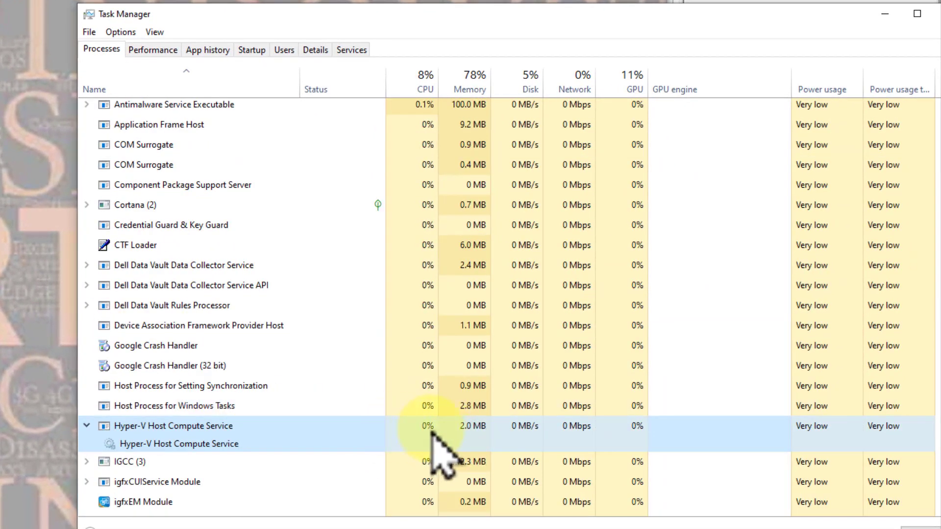
{"action": "left_click", "coordinate": [151, 413]}
{"action": "key", "text": "v"}
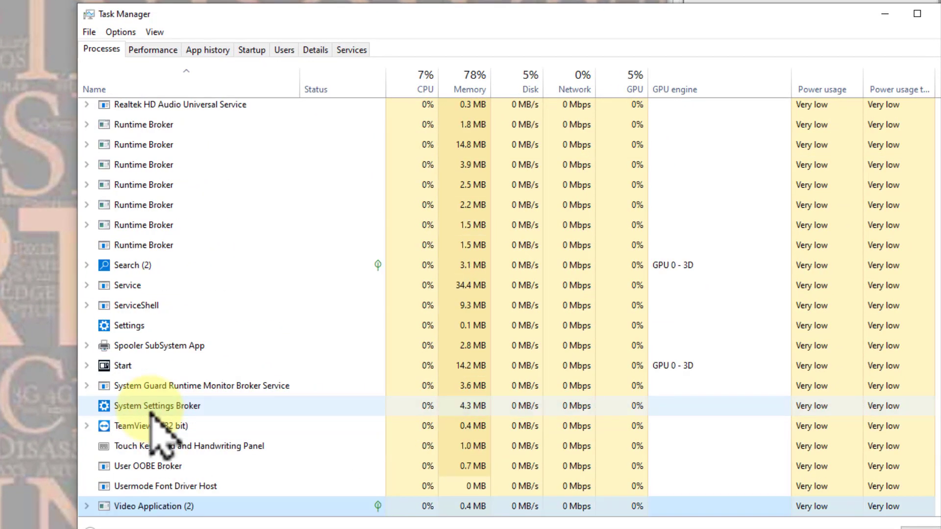
{"action": "key", "text": "v"}
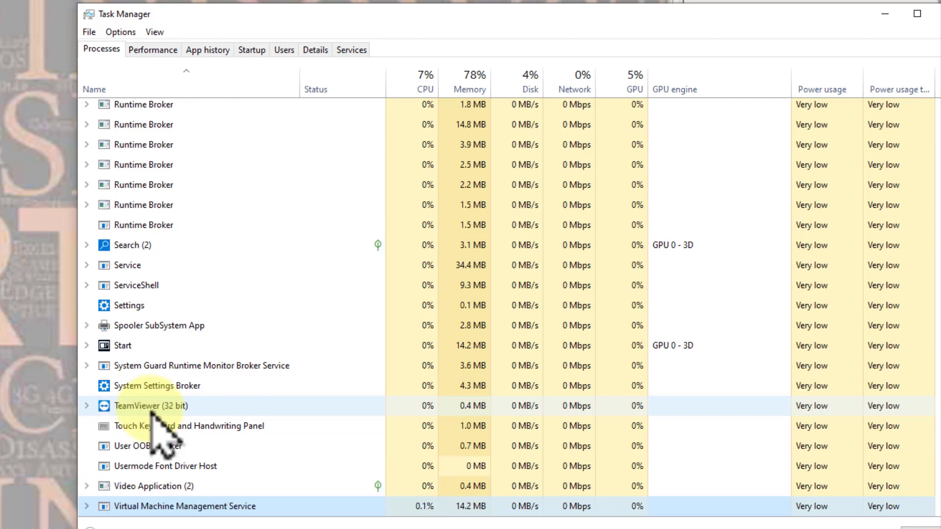
{"action": "scroll", "coordinate": [147, 407], "scroll_direction": "down", "scroll_amount": 3}
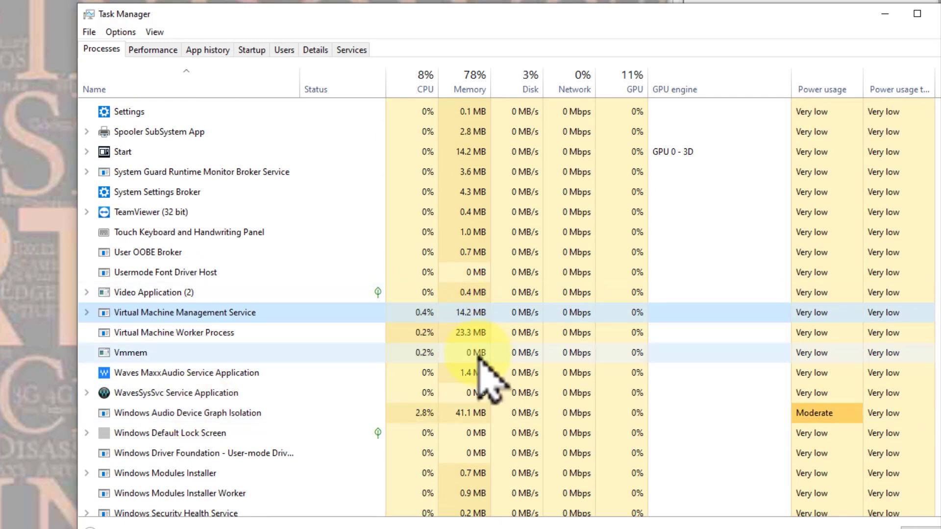
{"action": "left_click", "coordinate": [96, 312]}
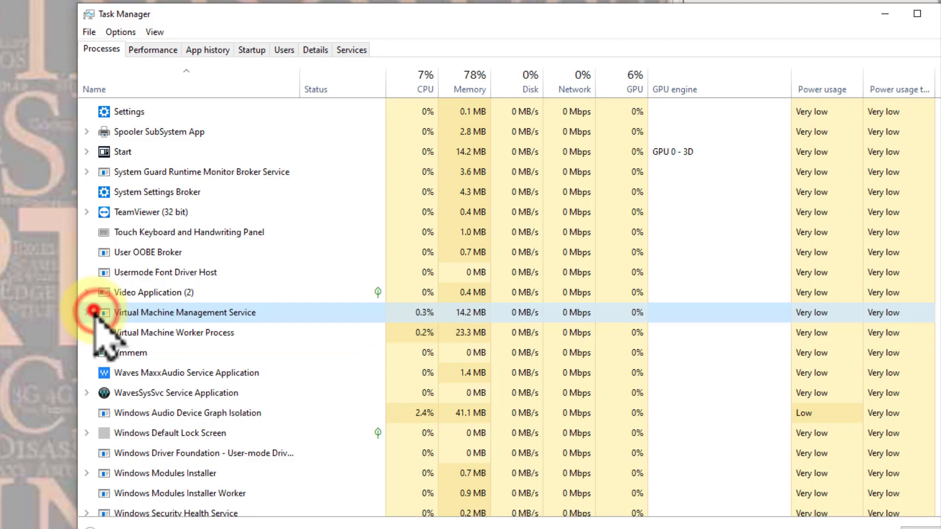
{"action": "left_click", "coordinate": [93, 312]}
{"action": "left_click", "coordinate": [137, 330]}
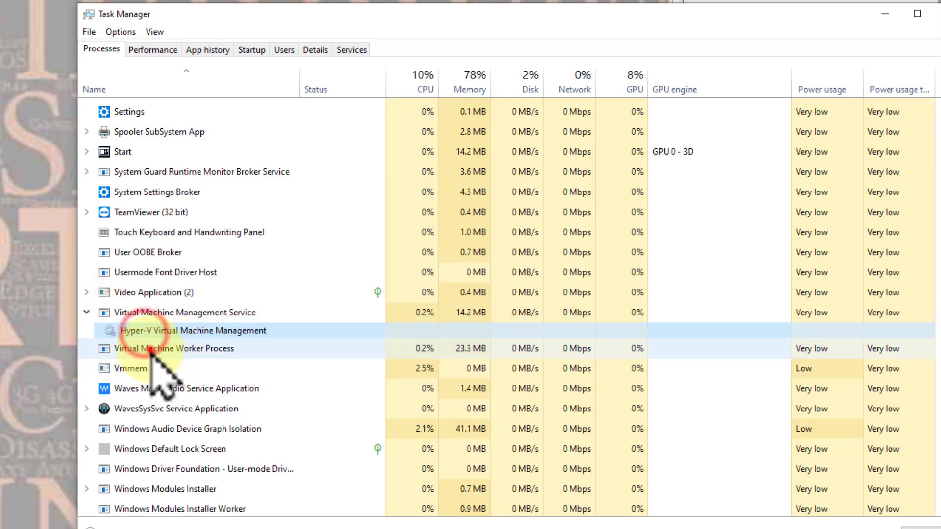
{"action": "left_click", "coordinate": [132, 368]}
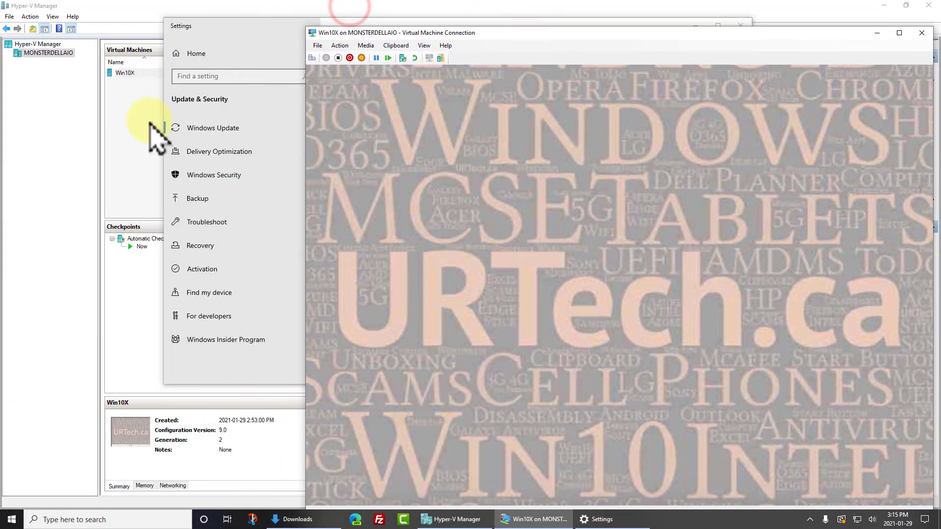
Select Win10X in Hyper-V Manager and view its Memory, Networking and Summary details
{"action": "left_click", "coordinate": [132, 165]}
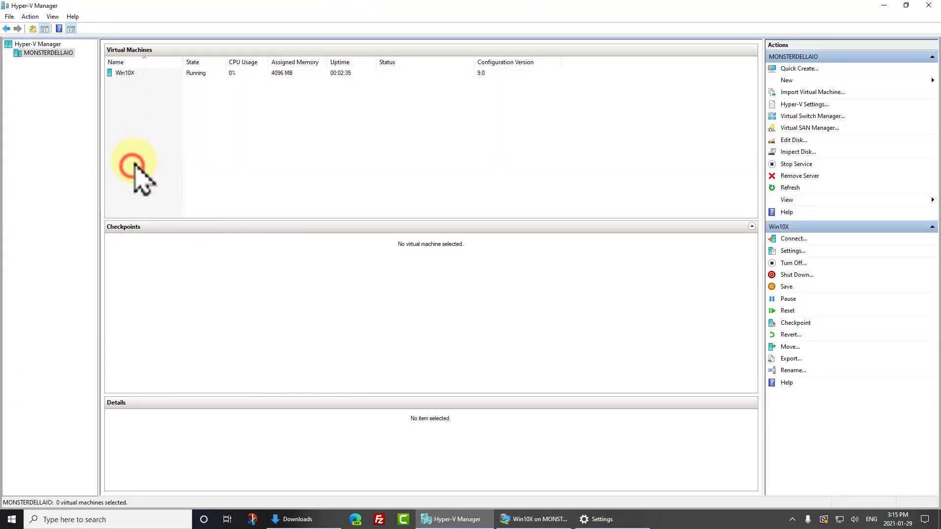
{"action": "left_click", "coordinate": [127, 73]}
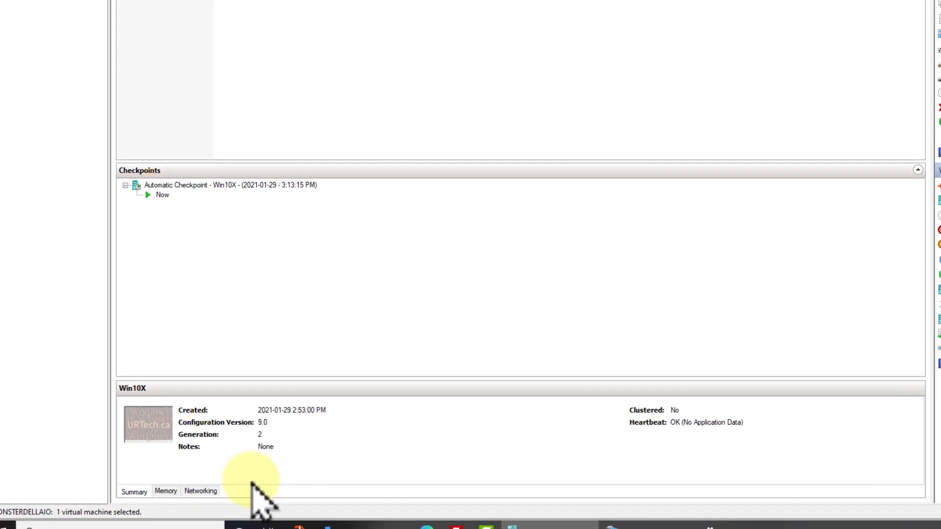
{"action": "left_click", "coordinate": [166, 491]}
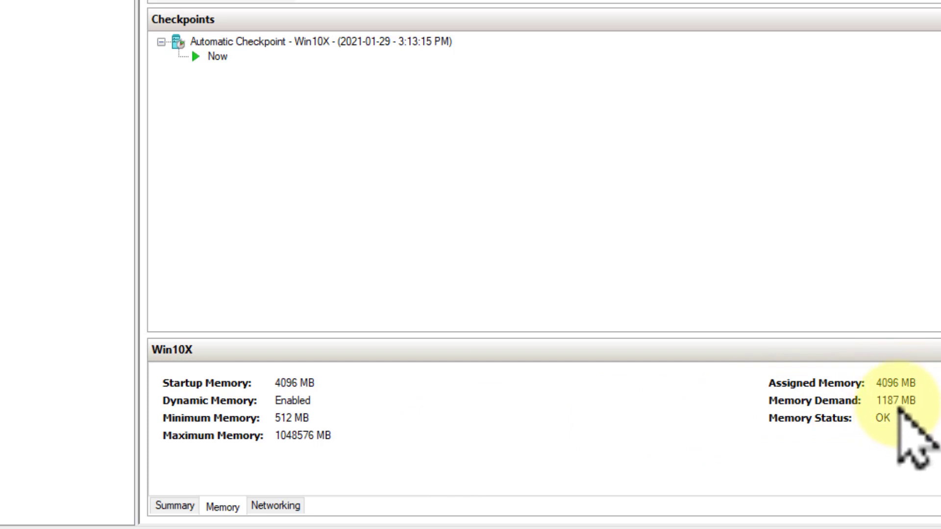
{"action": "left_click", "coordinate": [274, 506]}
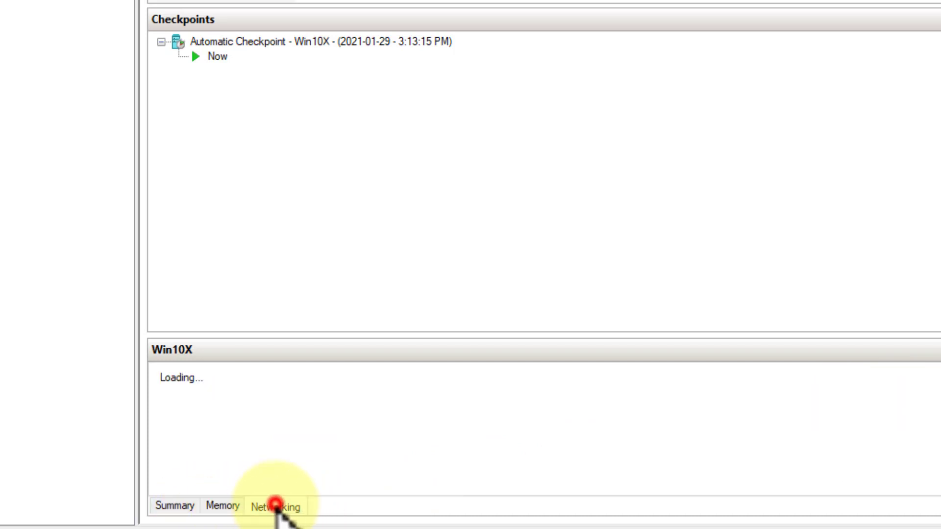
{"action": "left_click", "coordinate": [224, 507]}
{"action": "left_click", "coordinate": [172, 506]}
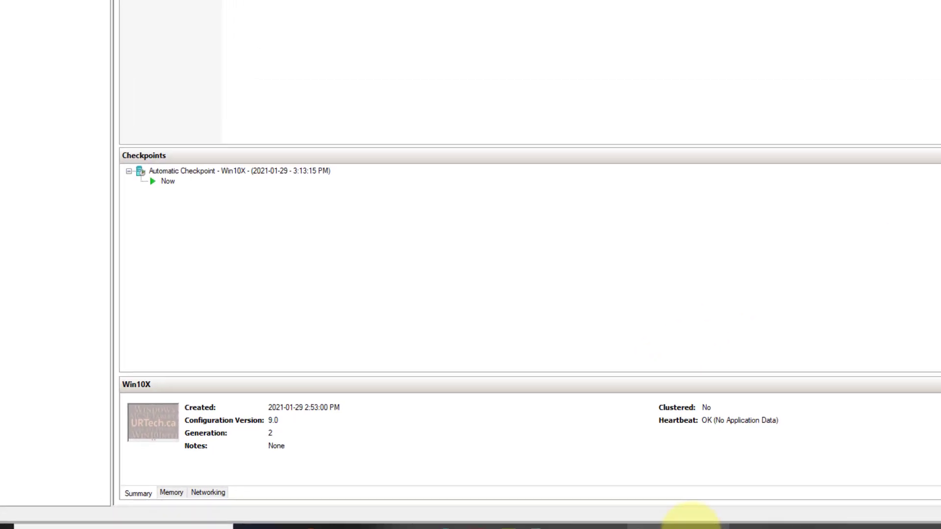
{"action": "left_click", "coordinate": [691, 528]}
Move the VM Connection window left and launch Settings from Win10X's app list
{"action": "left_click_drag", "start_coordinate": [531, 20], "coordinate": [333, 17]}
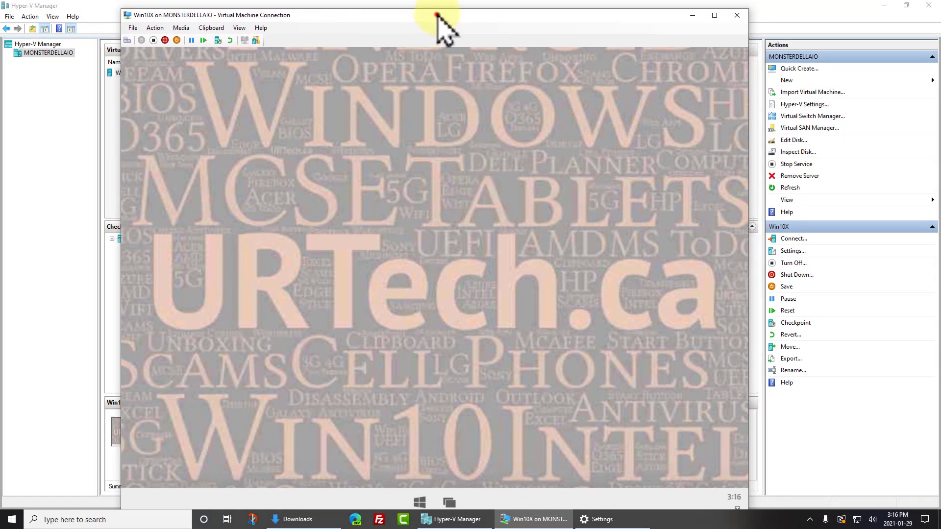
{"action": "left_click_drag", "start_coordinate": [437, 15], "coordinate": [437, 8]}
{"action": "left_click", "coordinate": [419, 495]}
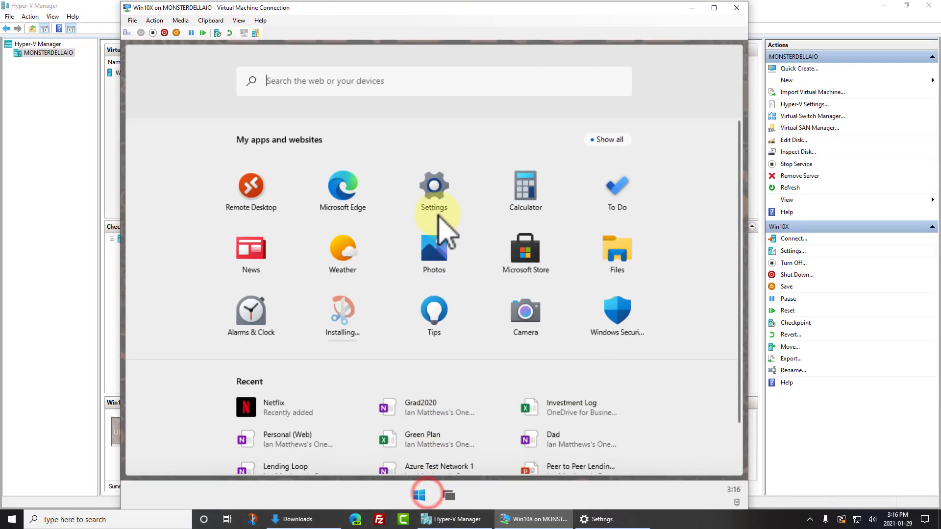
{"action": "left_click", "coordinate": [428, 191]}
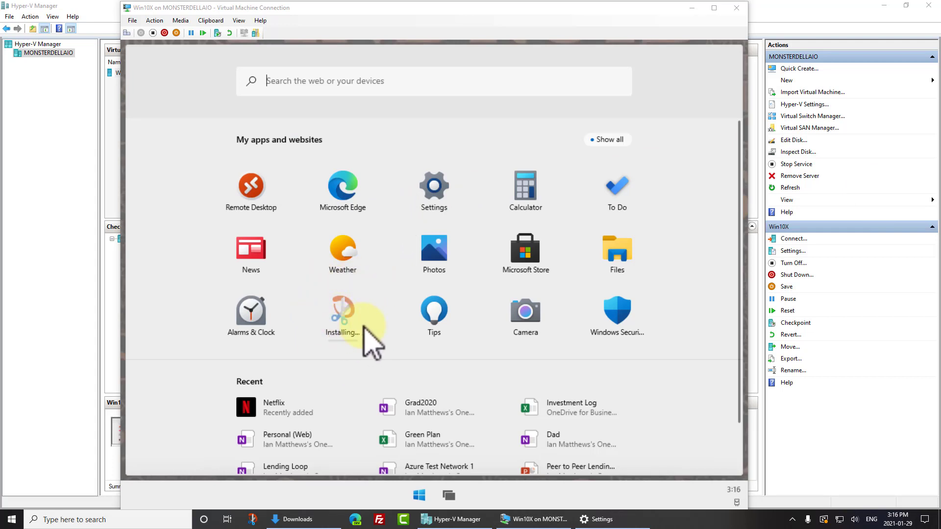
{"action": "left_click", "coordinate": [339, 311]}
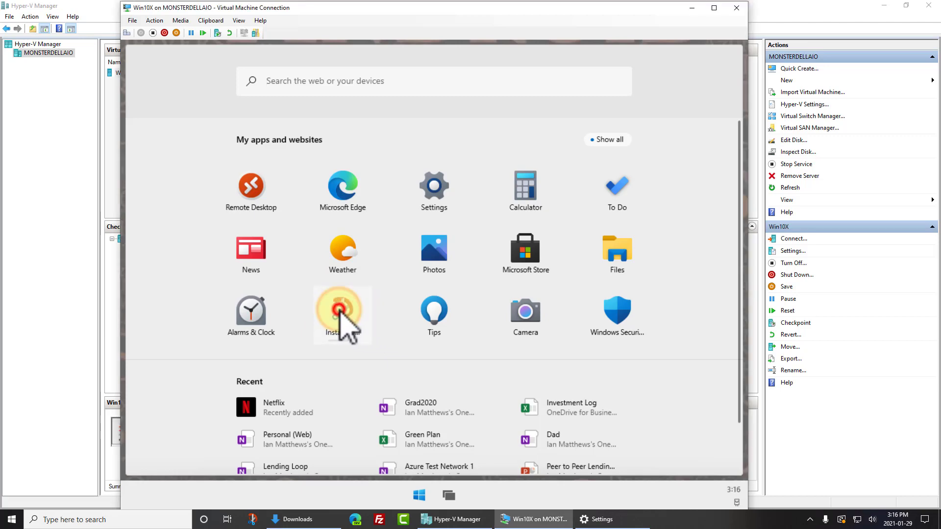
{"action": "left_click", "coordinate": [339, 311]}
{"action": "left_click", "coordinate": [419, 494]}
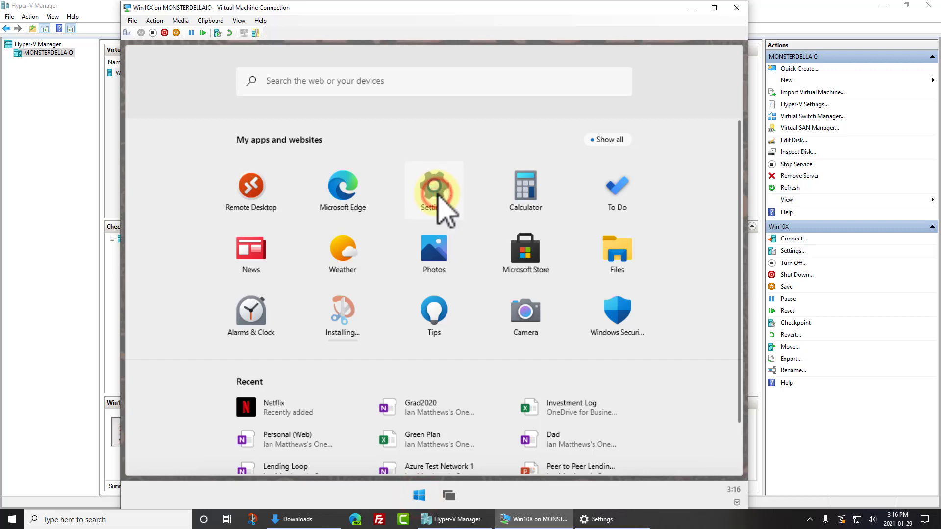
{"action": "left_click", "coordinate": [437, 195]}
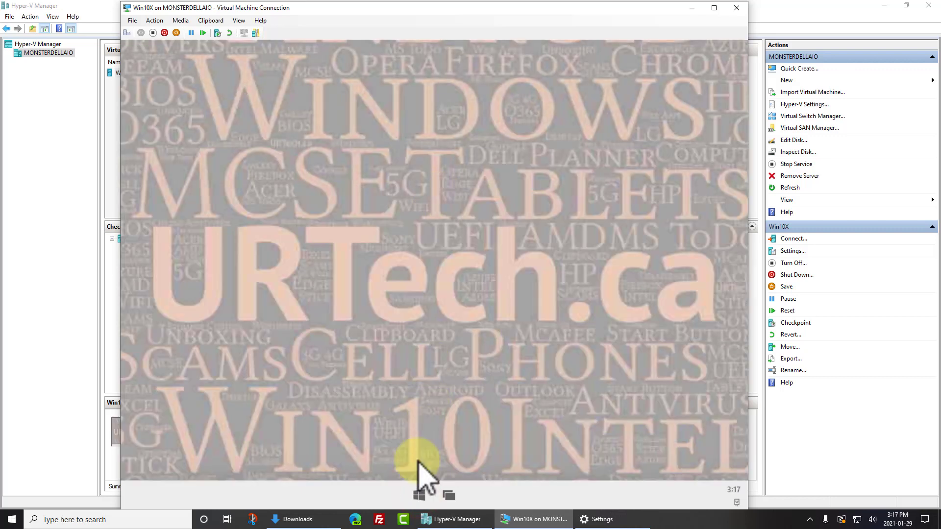
{"action": "left_click", "coordinate": [419, 495]}
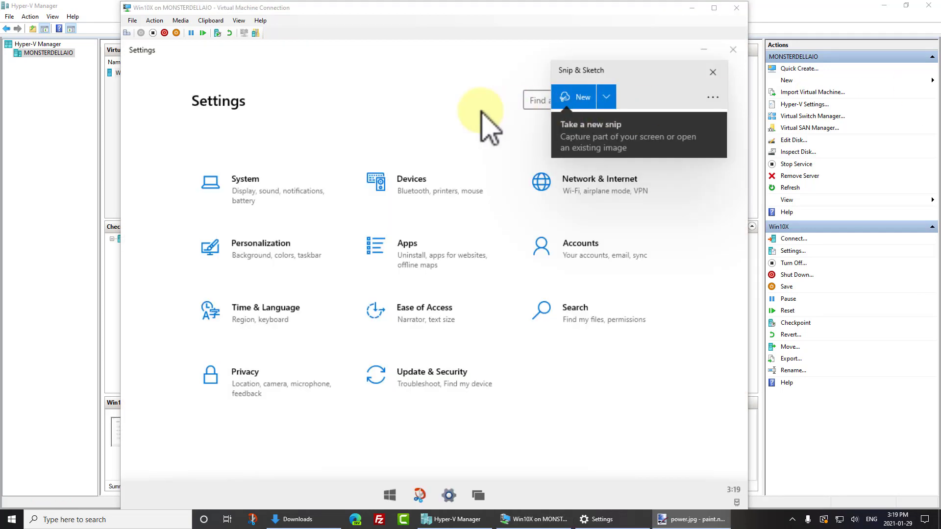
Close the Snip & Sketch panel and browse the Devices Bluetooth and Printers pages
{"action": "left_click", "coordinate": [713, 72]}
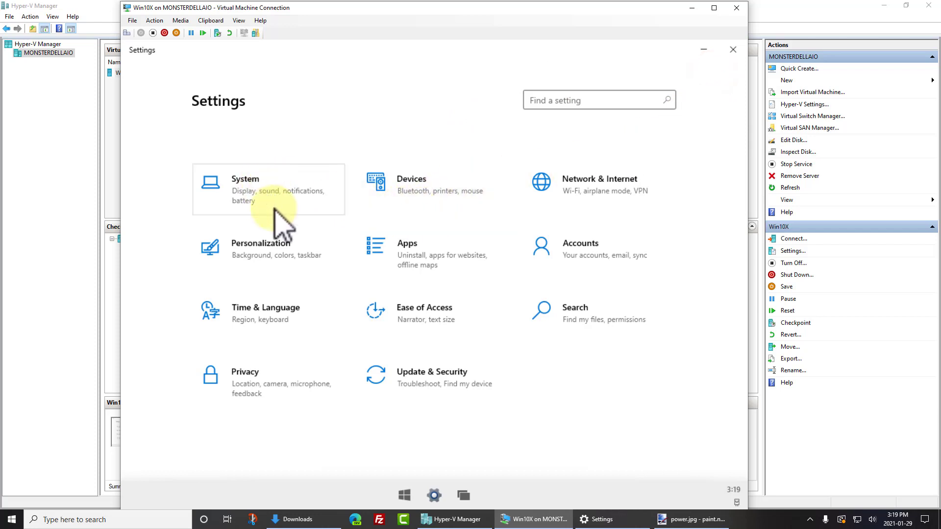
{"action": "left_click", "coordinate": [418, 185]}
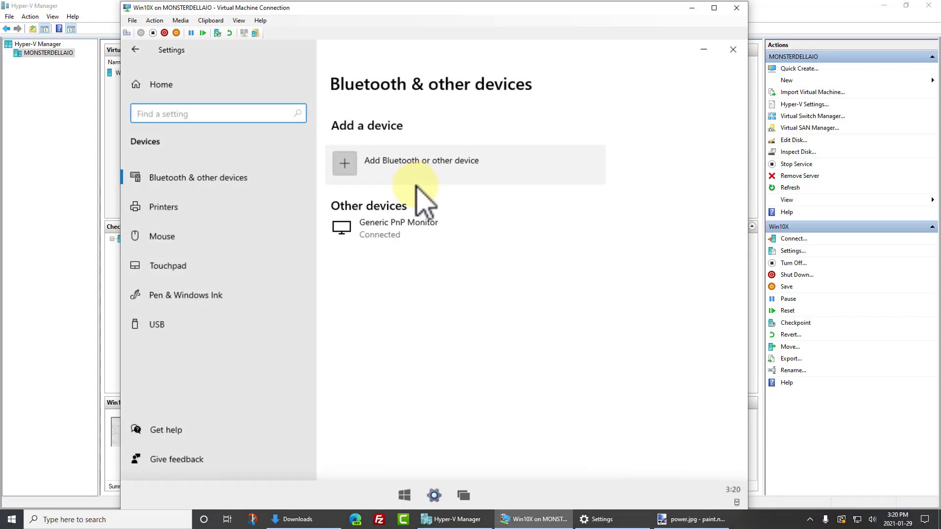
{"action": "left_click", "coordinate": [225, 182]}
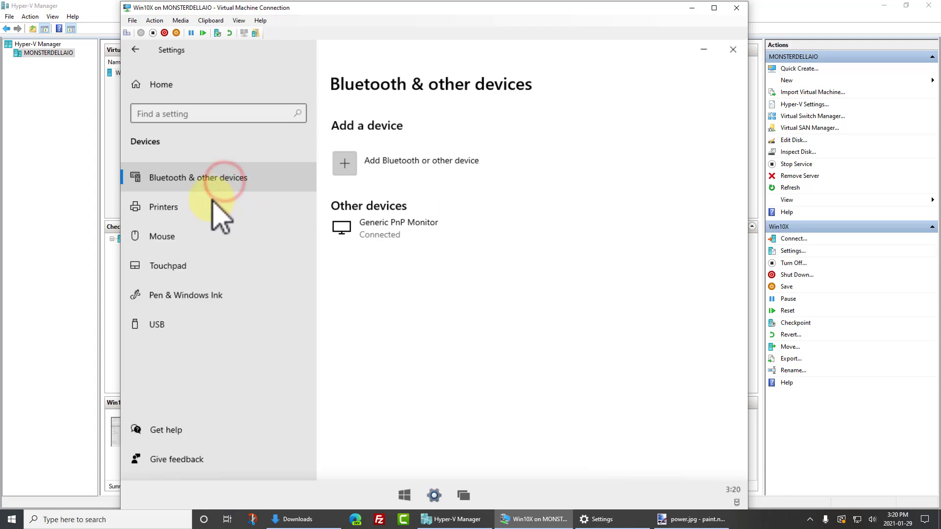
{"action": "left_click", "coordinate": [177, 208]}
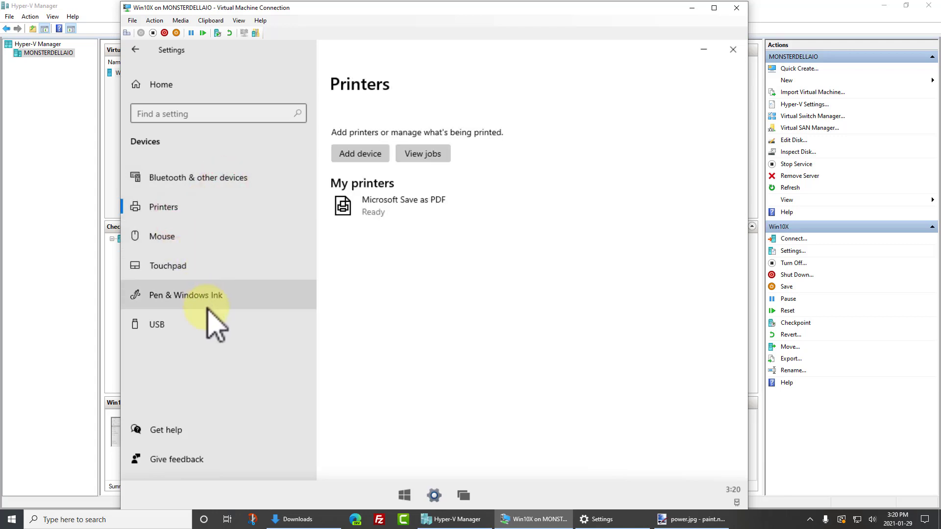
{"action": "left_click", "coordinate": [141, 84]}
Visit the Network & Internet, Personalization and Date & time pages, returning home after each
{"action": "left_click", "coordinate": [577, 185]}
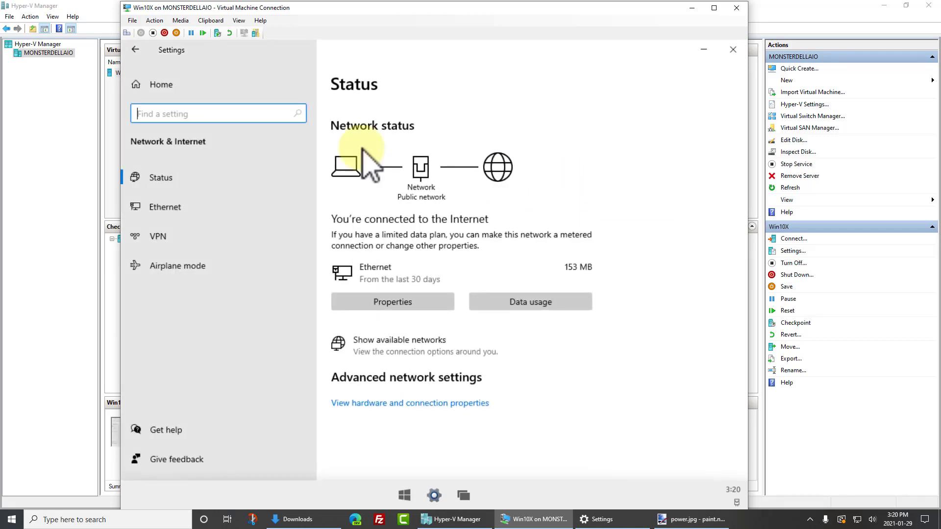
{"action": "left_click", "coordinate": [138, 50]}
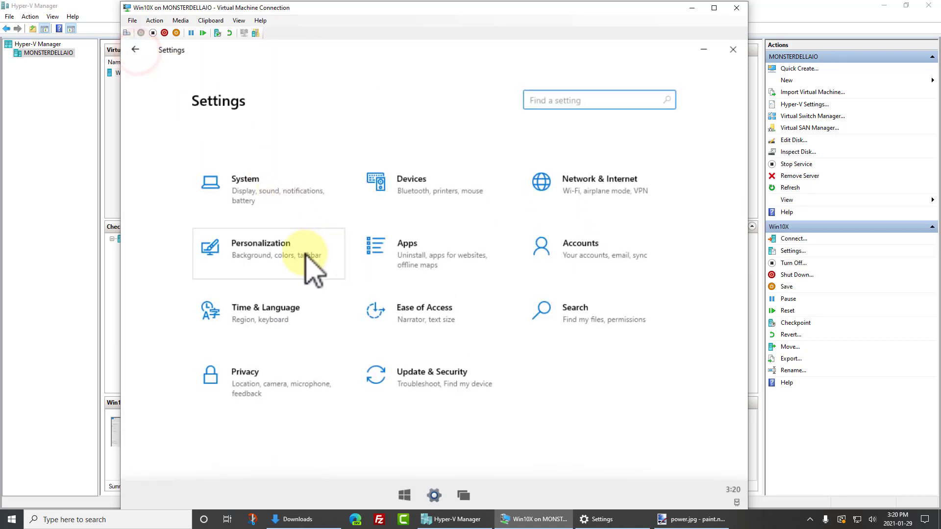
{"action": "left_click", "coordinate": [304, 251]}
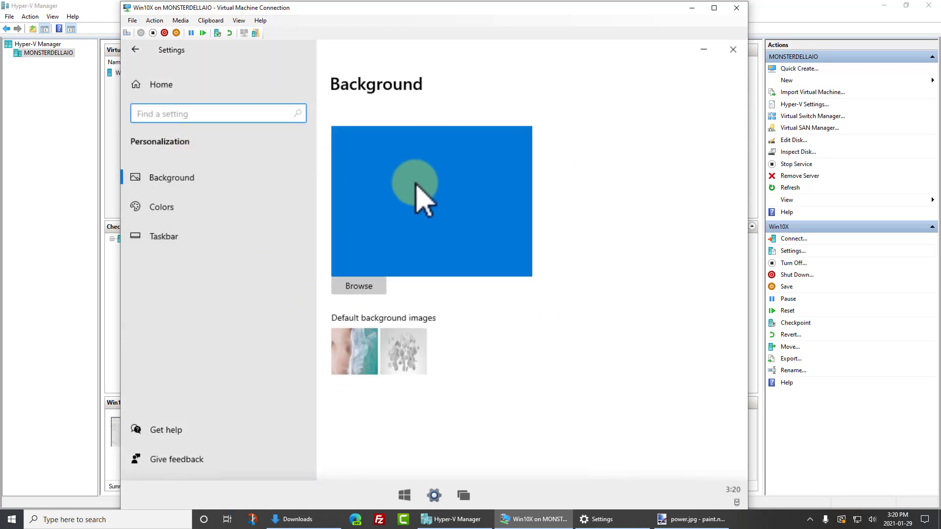
{"action": "left_click", "coordinate": [136, 50]}
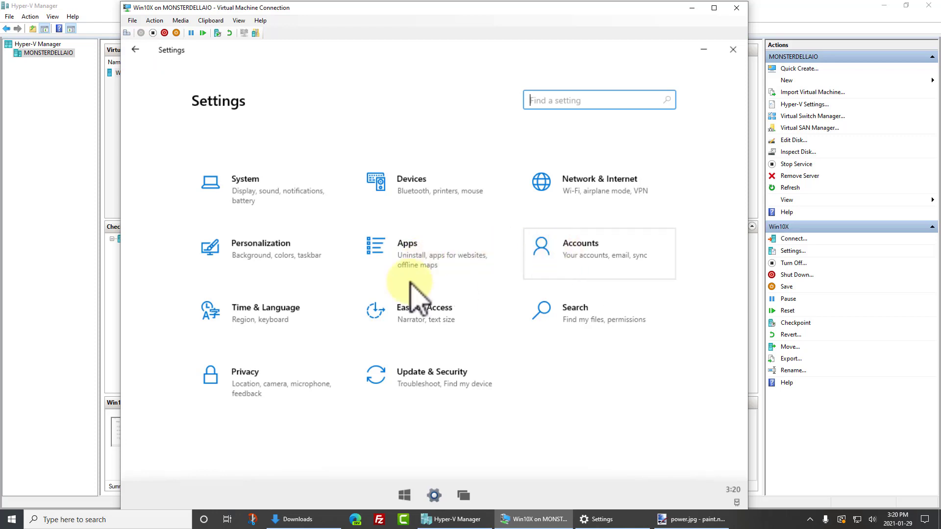
{"action": "left_click", "coordinate": [284, 312]}
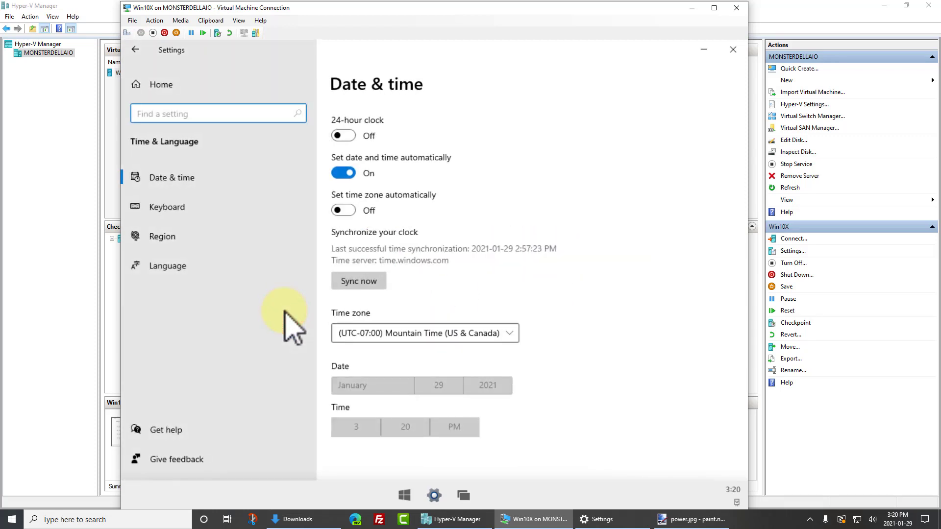
{"action": "left_click", "coordinate": [135, 49]}
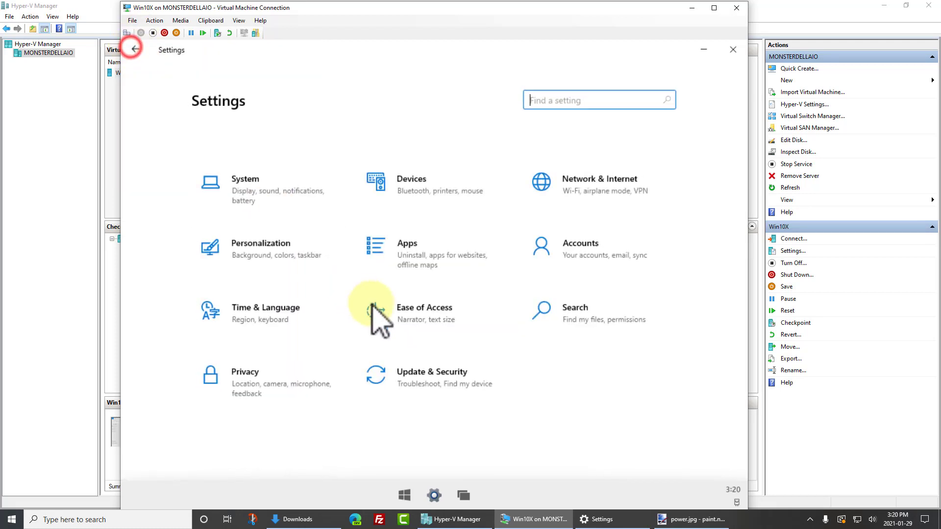
Look at the Ease of Access text size and Search Permissions & History pages
{"action": "left_click", "coordinate": [417, 318]}
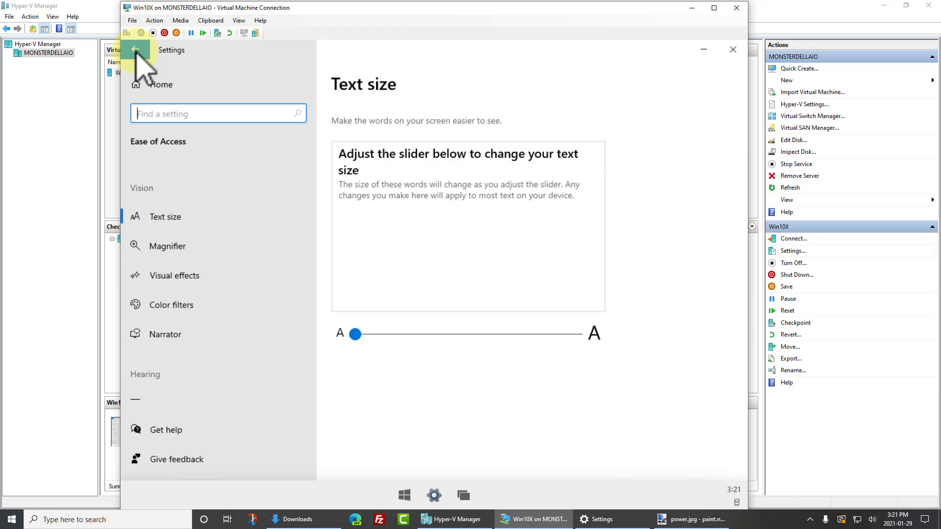
{"action": "left_click", "coordinate": [135, 49]}
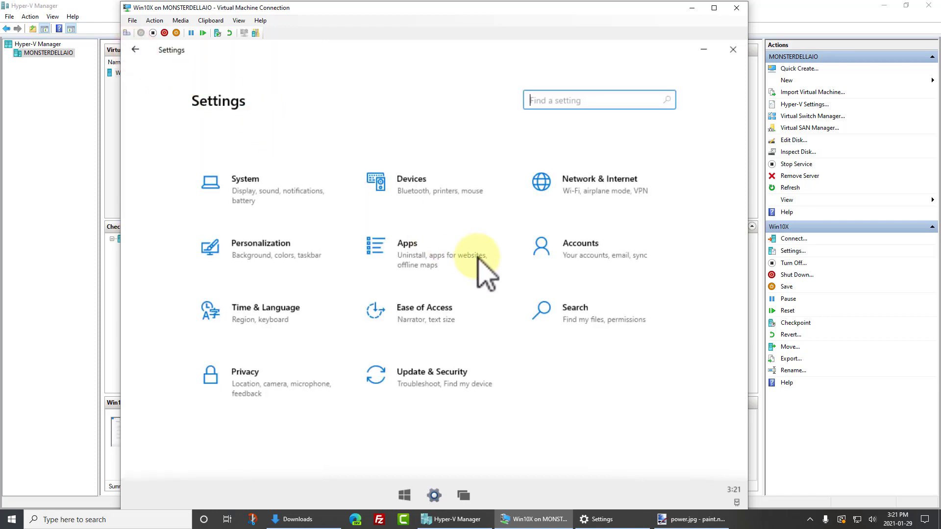
{"action": "left_click", "coordinate": [584, 324]}
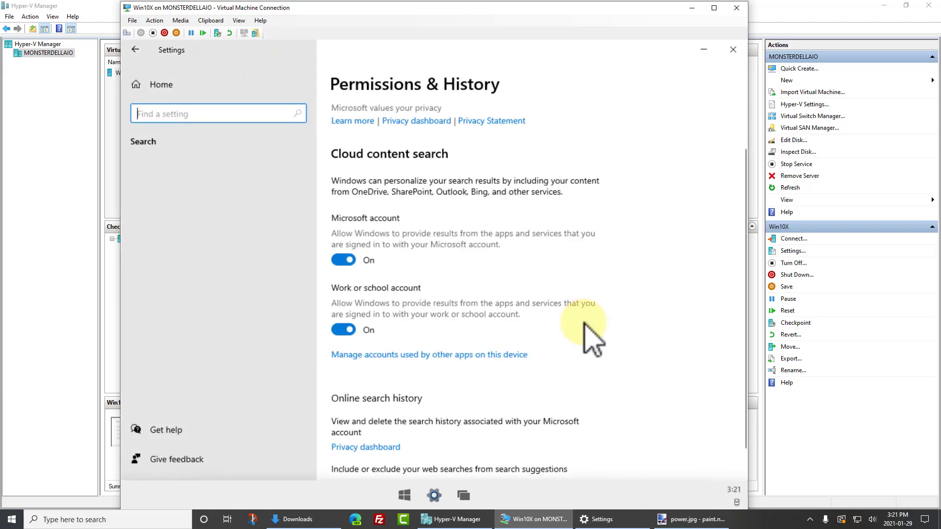
{"action": "left_click", "coordinate": [135, 49]}
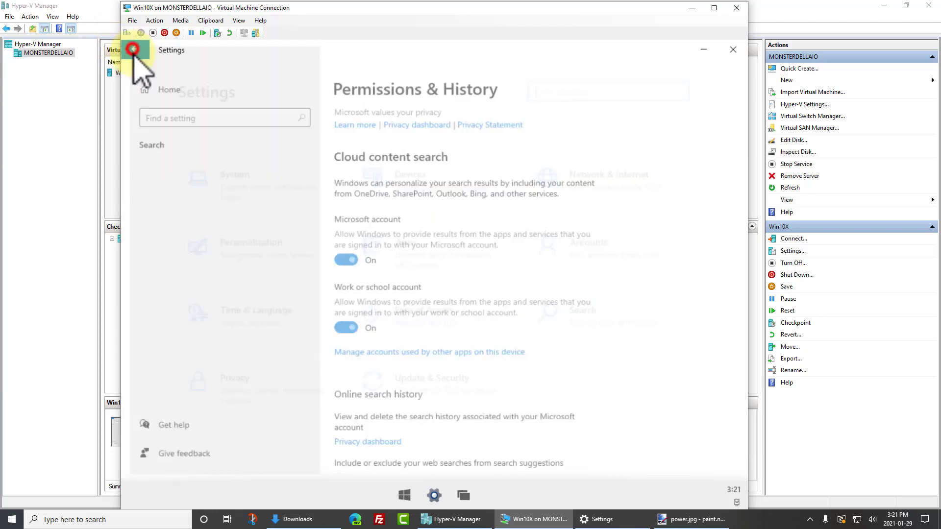
Open Privacy, view its File system and Radios pages, and return to Settings home
{"action": "left_click", "coordinate": [279, 395]}
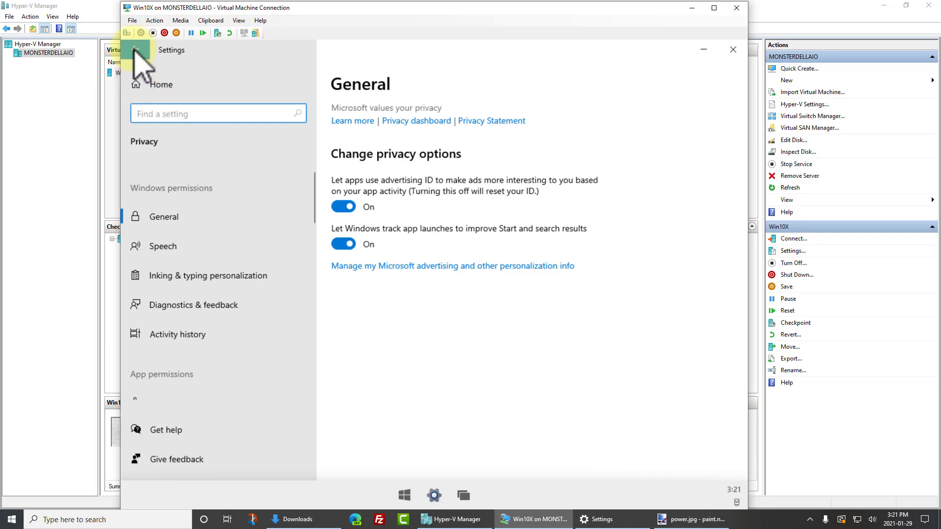
{"action": "scroll", "coordinate": [231, 305], "scroll_direction": "down", "scroll_amount": 4}
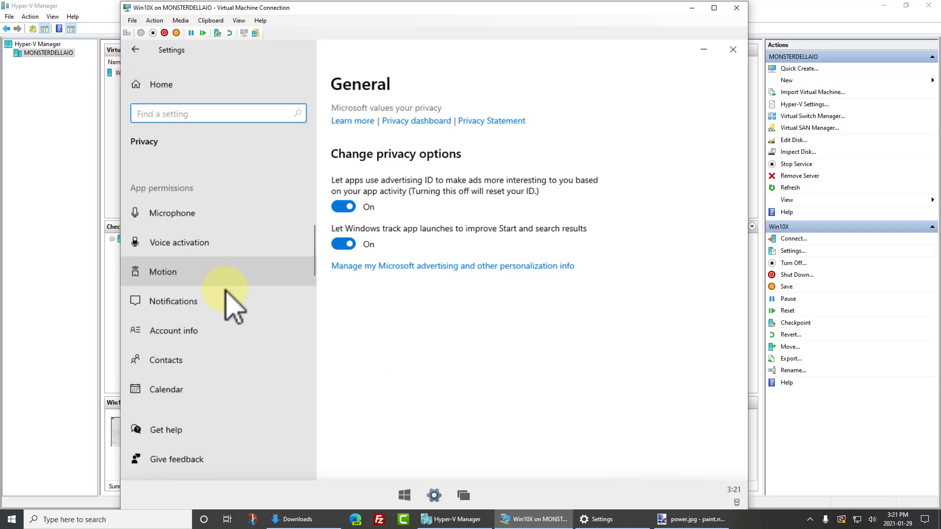
{"action": "scroll", "coordinate": [235, 322], "scroll_direction": "down", "scroll_amount": 10}
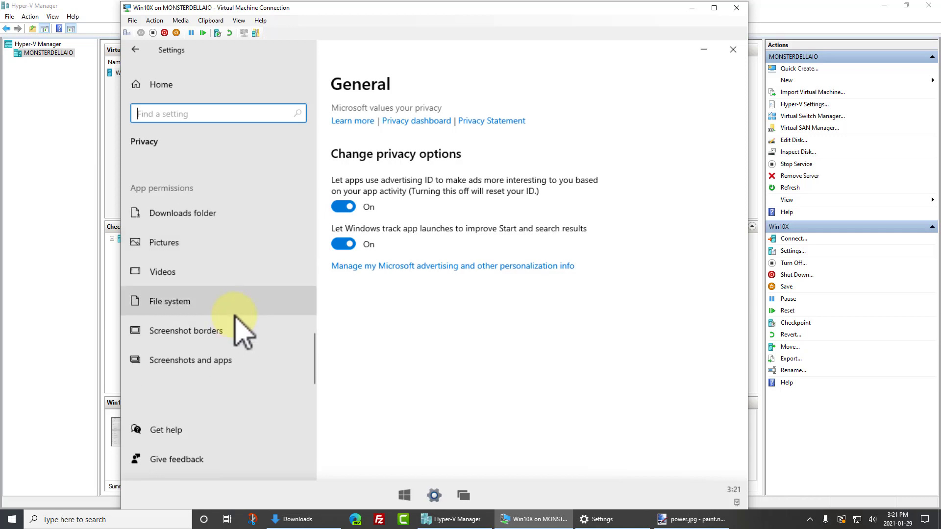
{"action": "left_click", "coordinate": [234, 312]}
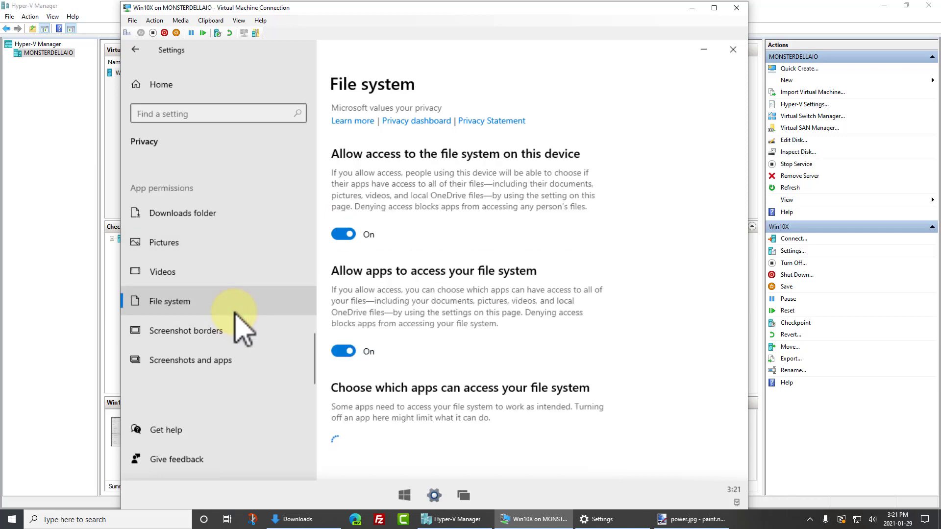
{"action": "scroll", "coordinate": [235, 313], "scroll_direction": "up", "scroll_amount": 5}
{"action": "left_click", "coordinate": [195, 279]}
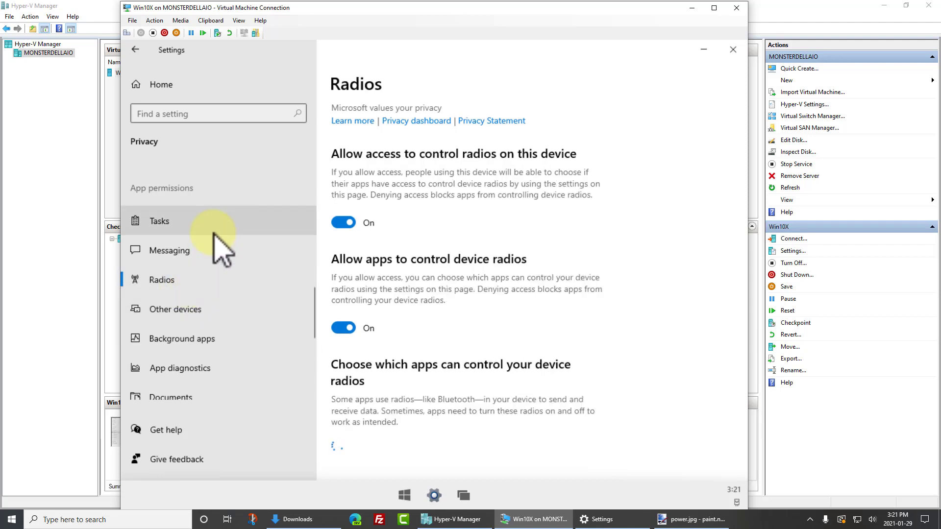
{"action": "left_click", "coordinate": [134, 56]}
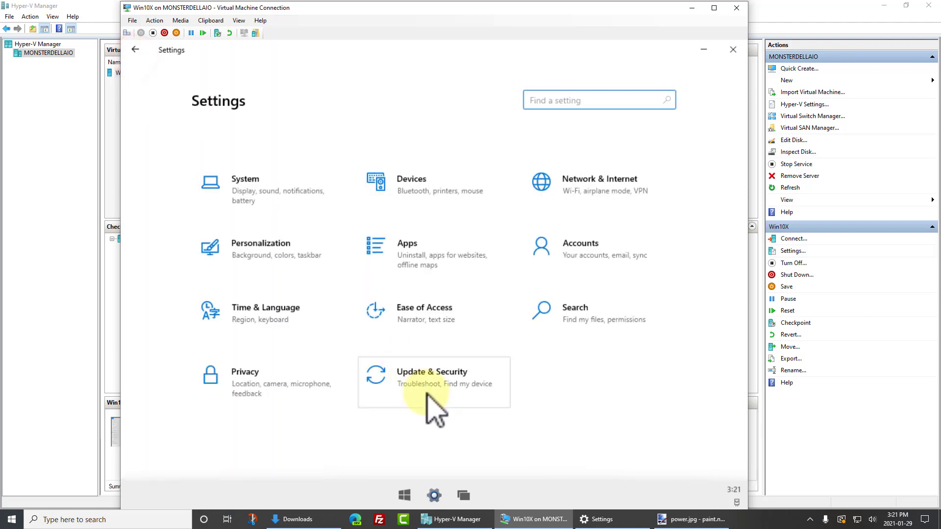
Check the VM for Windows updates, review Advanced options, and return to Settings home
{"action": "left_click", "coordinate": [426, 382]}
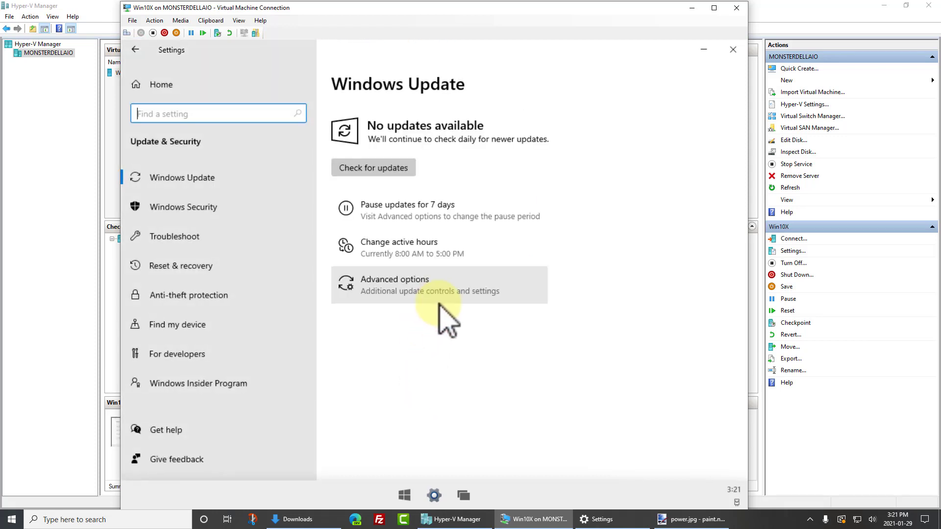
{"action": "left_click", "coordinate": [371, 169]}
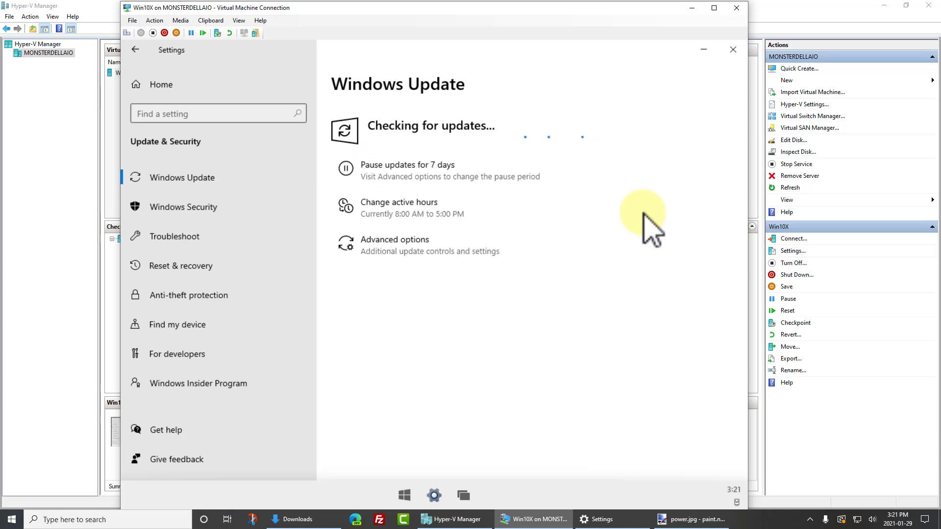
{"action": "left_click", "coordinate": [345, 243]}
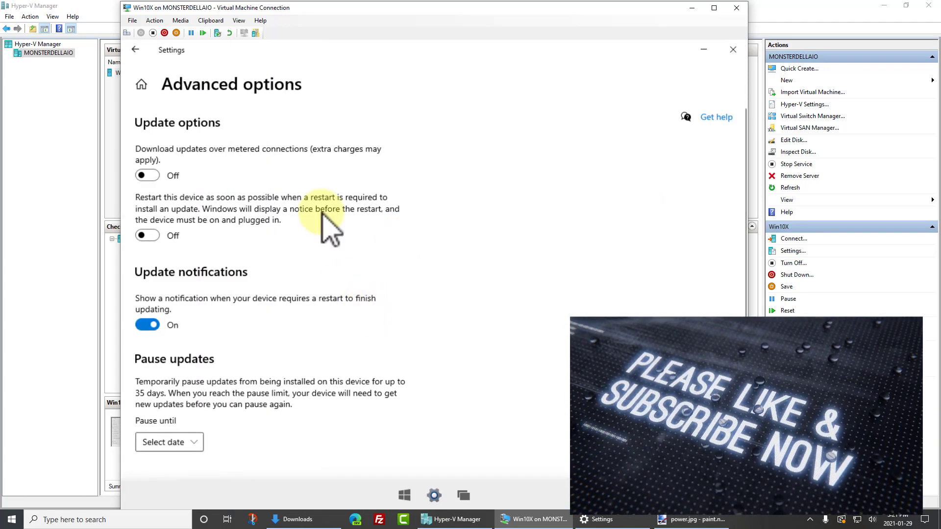
{"action": "left_click", "coordinate": [135, 49]}
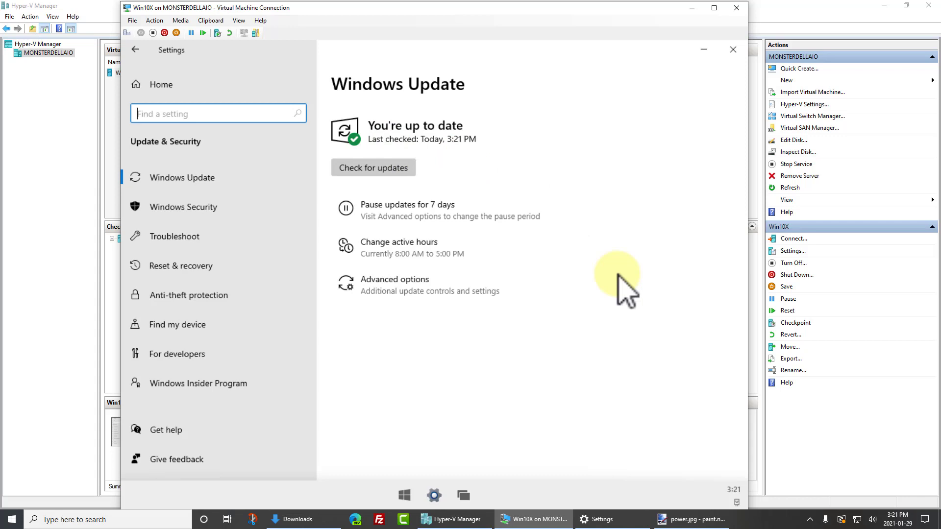
{"action": "left_click", "coordinate": [139, 83]}
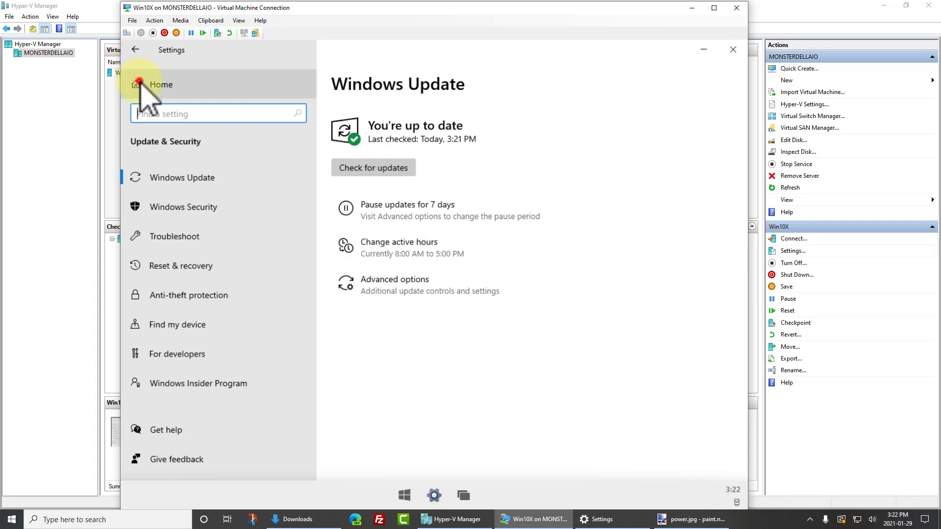
Review the VM's startup apps under Apps, then go back to Settings home
{"action": "left_click", "coordinate": [444, 270]}
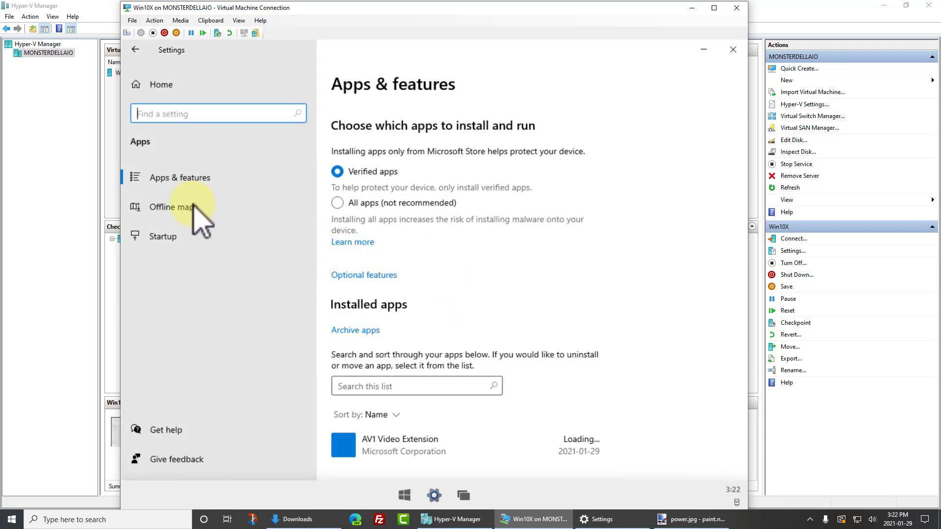
{"action": "left_click", "coordinate": [191, 241]}
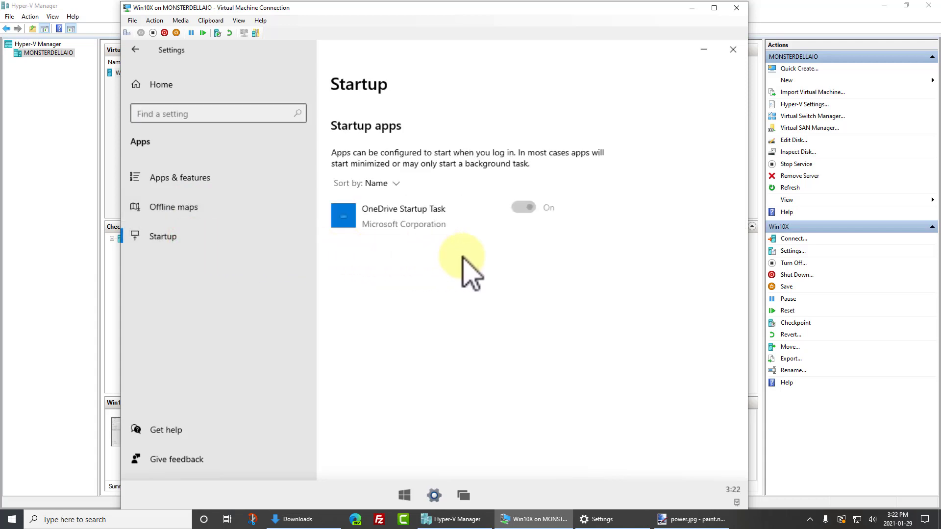
{"action": "left_click", "coordinate": [139, 49]}
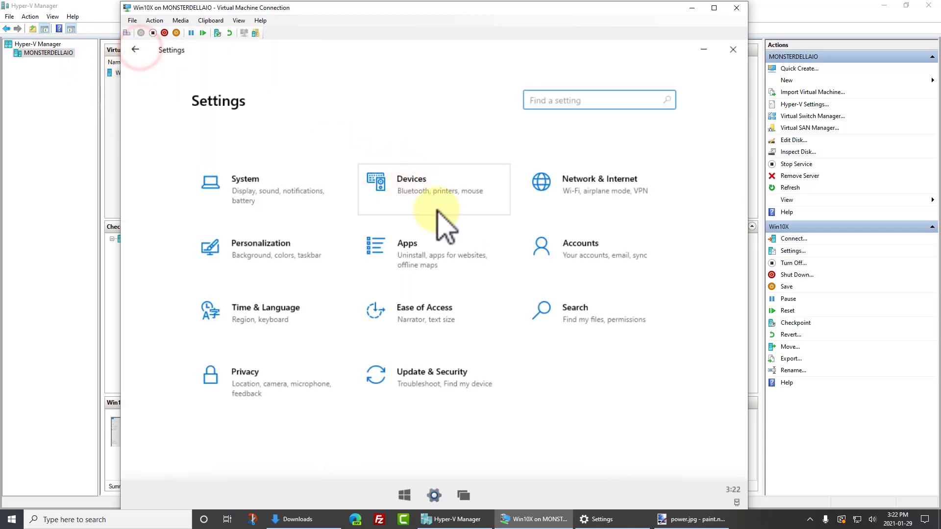
Open System settings and browse the Sound, Power & sleep, Storage, Shared experiences, Clipboard and About pages
{"action": "left_click", "coordinate": [274, 189]}
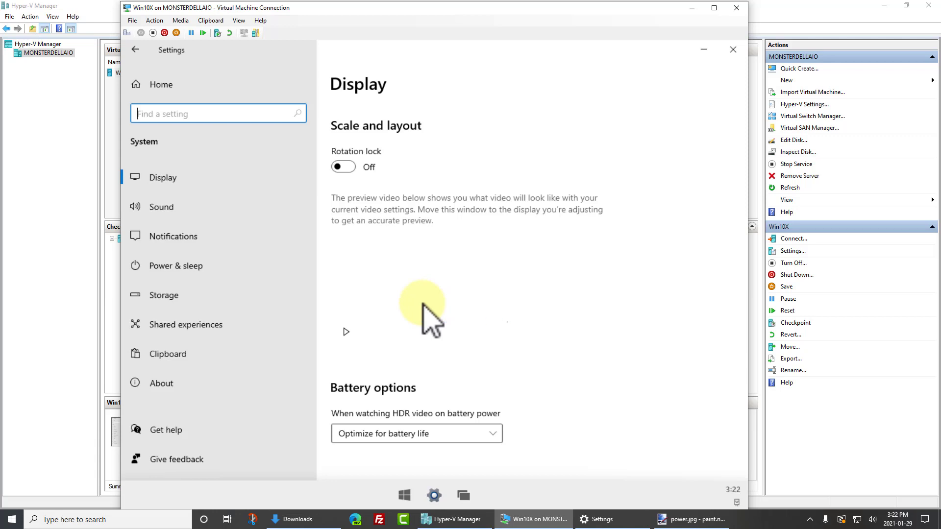
{"action": "left_click", "coordinate": [173, 208]}
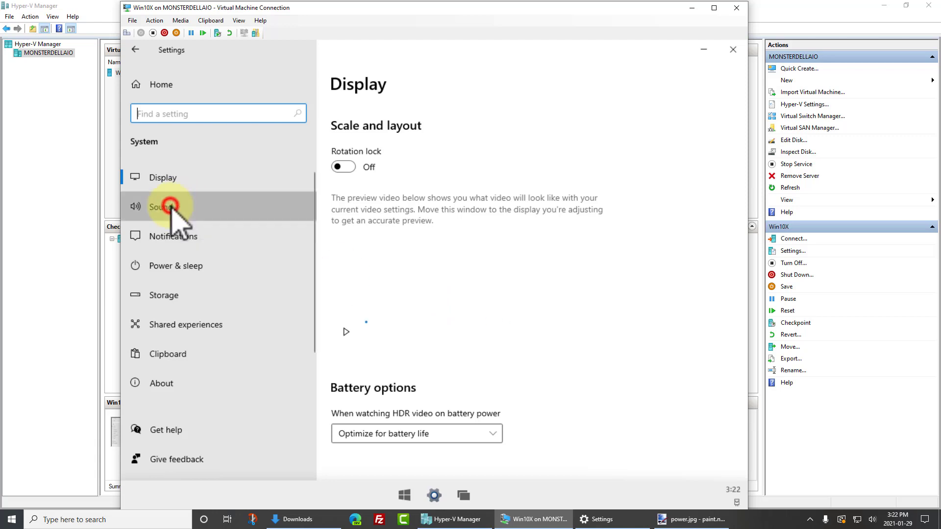
{"action": "left_click", "coordinate": [168, 268]}
{"action": "left_click", "coordinate": [168, 299]}
{"action": "left_click", "coordinate": [174, 331]}
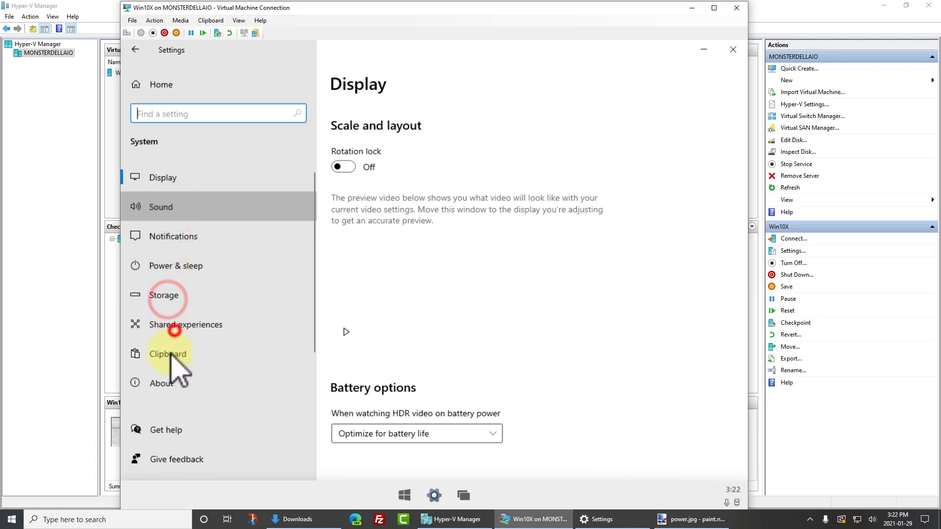
{"action": "left_click", "coordinate": [172, 358]}
{"action": "left_click", "coordinate": [160, 392]}
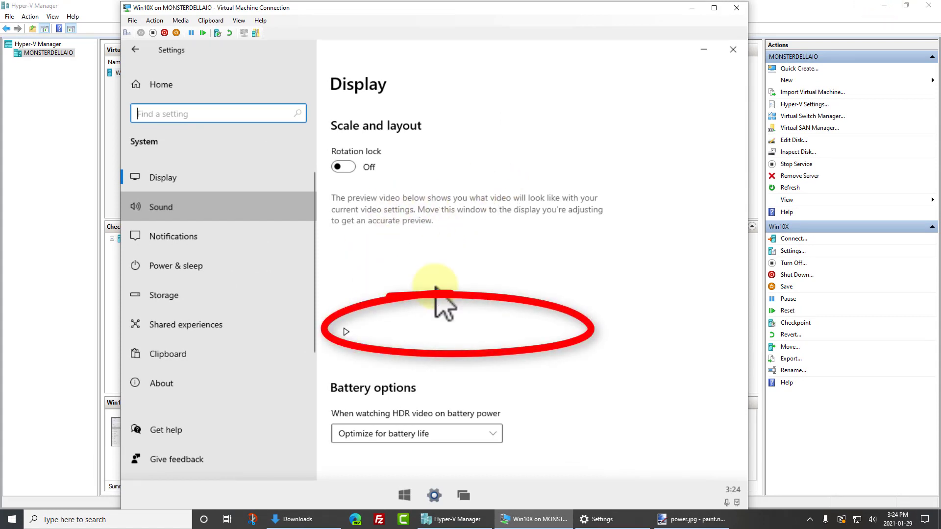
Close the VM's Settings window and launch the News app from the Start menu
{"action": "left_click", "coordinate": [733, 49]}
{"action": "left_click", "coordinate": [419, 495]}
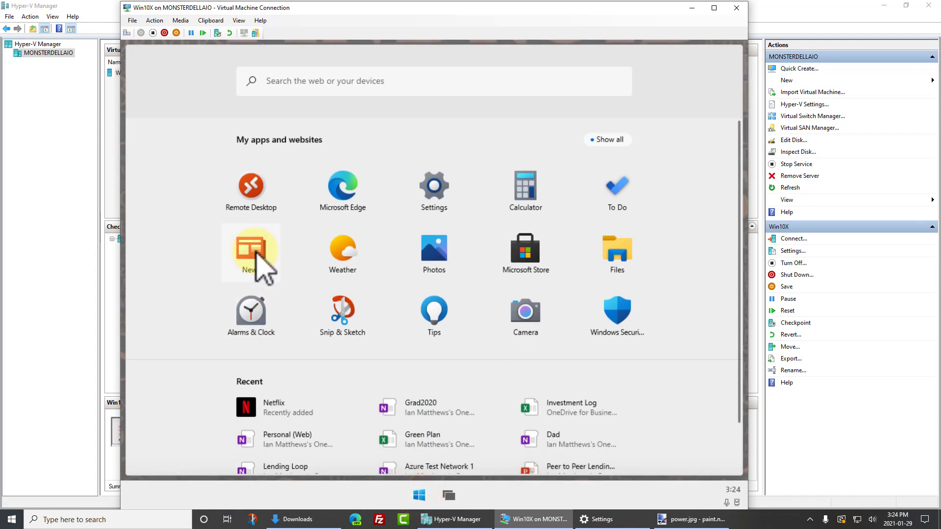
{"action": "left_click", "coordinate": [255, 251]}
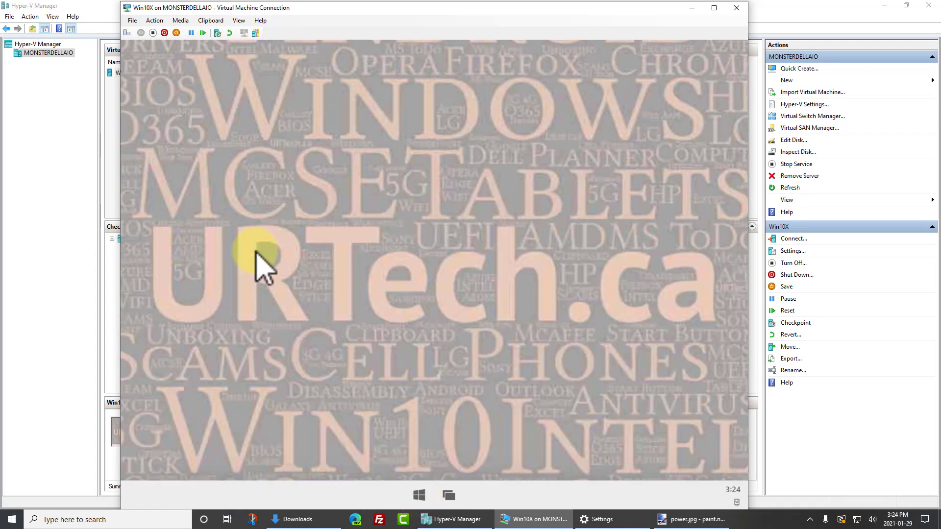
{"action": "left_click", "coordinate": [417, 496]}
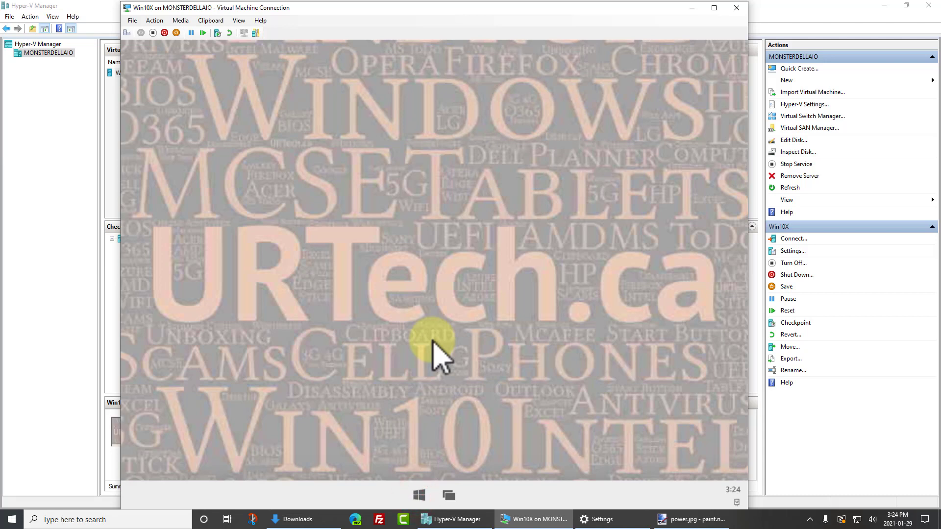